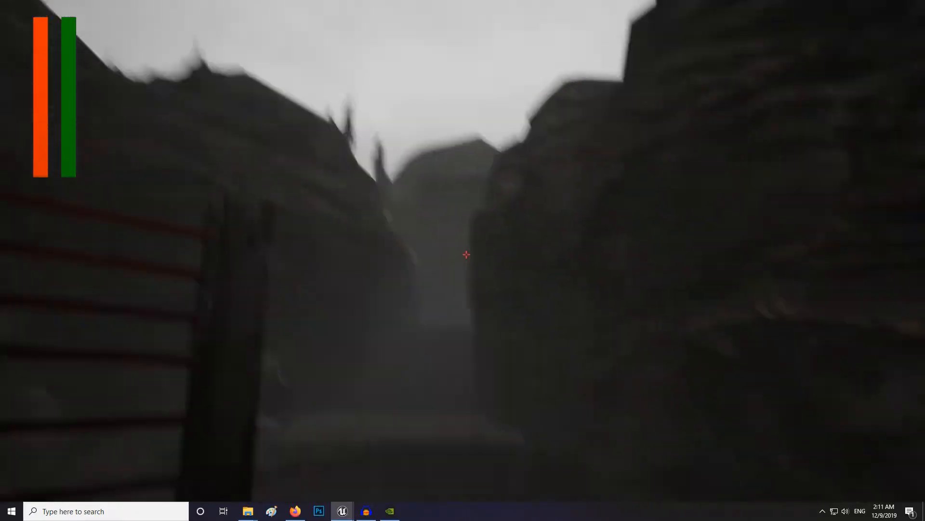
{"action": "key", "text": "w"}
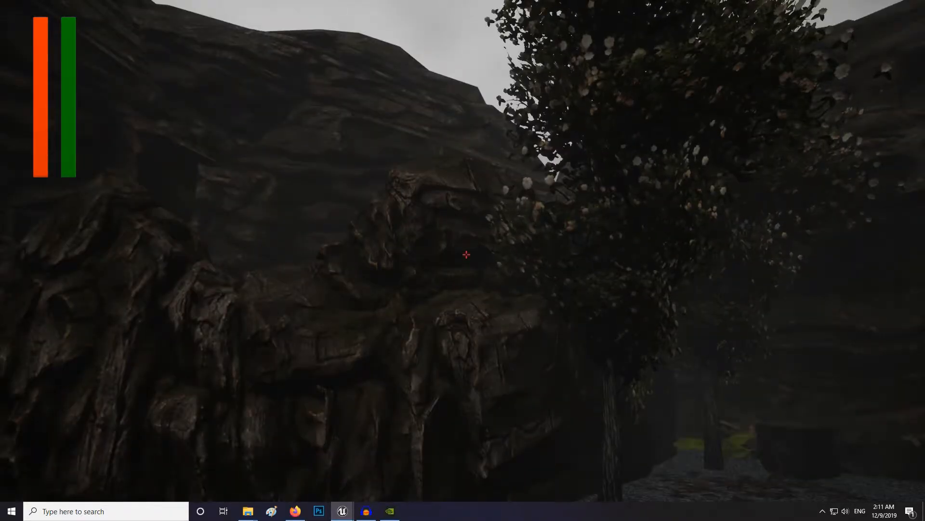
{"action": "key", "text": "w"}
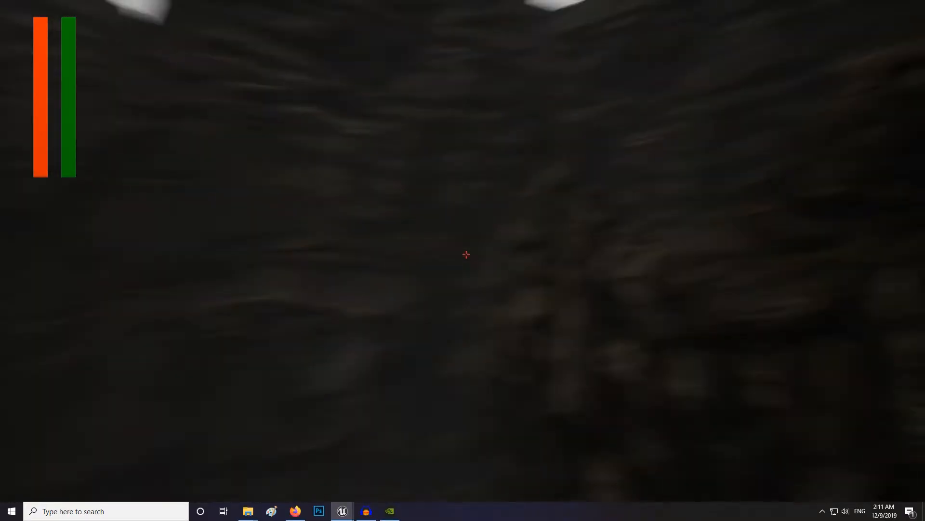
{"action": "key", "text": "w"}
{"action": "key", "text": "w"}
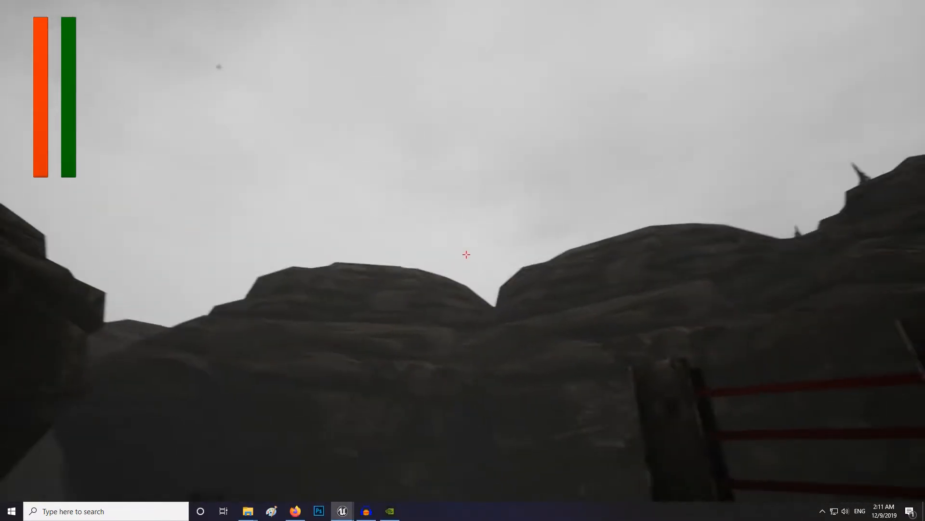
{"action": "key", "text": "w"}
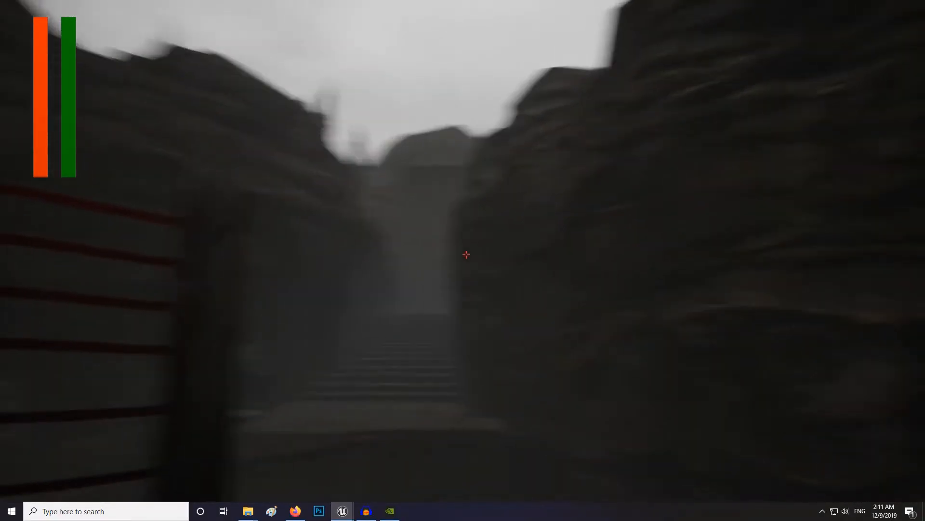
{"action": "key", "text": "w"}
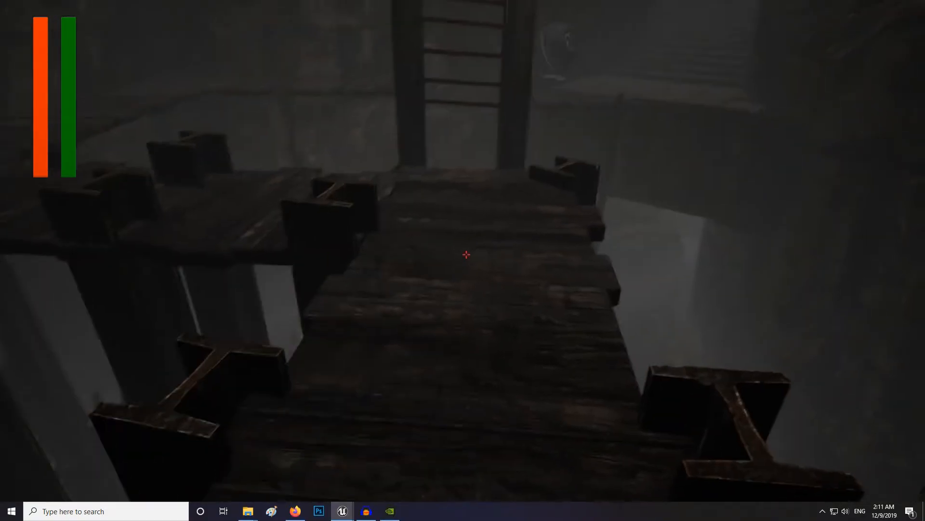
{"action": "key", "text": "w"}
{"action": "key", "text": "space"}
{"action": "key", "text": "shift+w"}
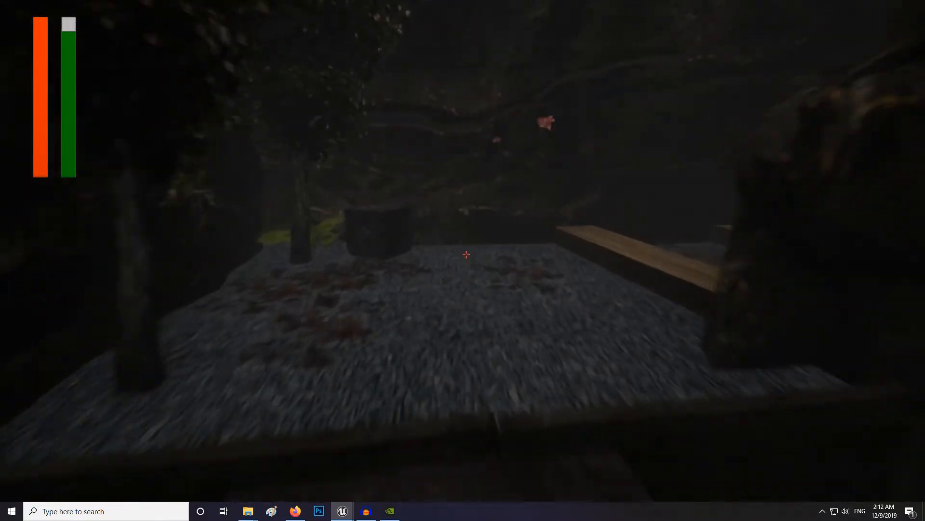
{"action": "key", "text": "shift+w"}
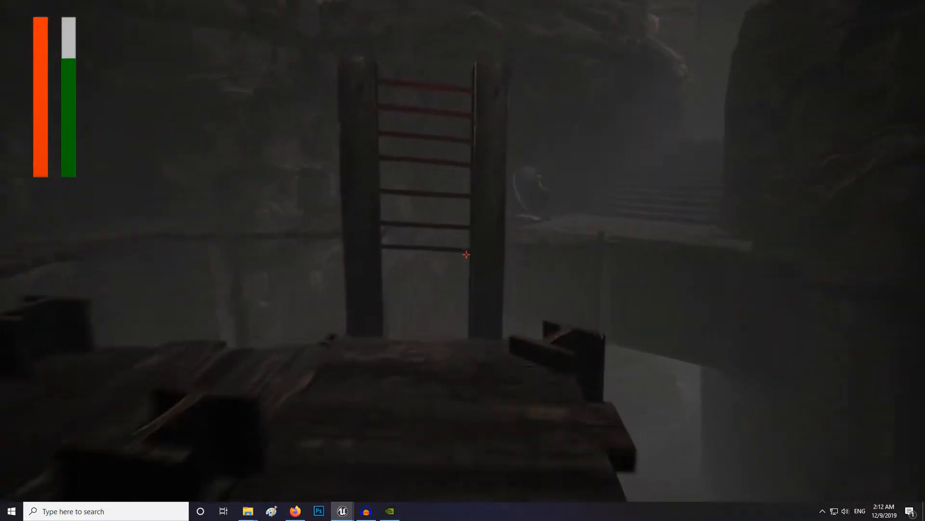
{"action": "key", "text": "shift+w"}
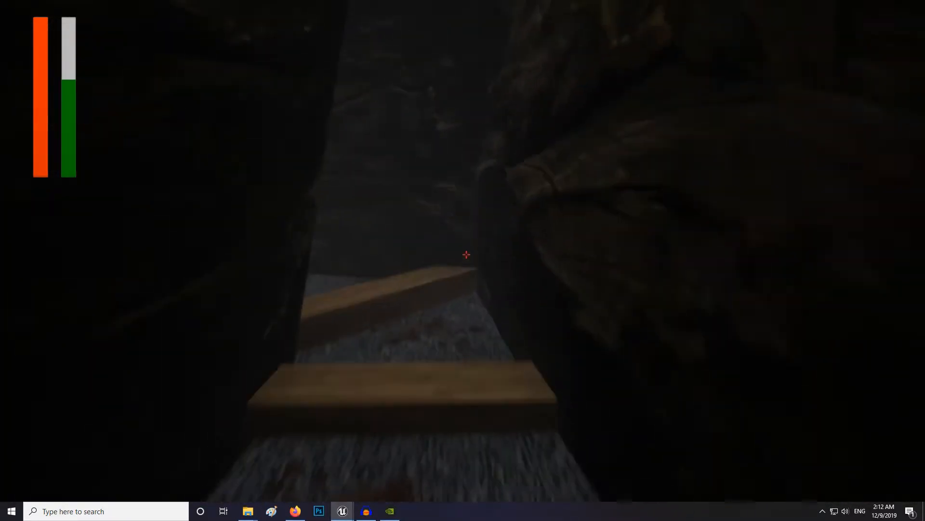
{"action": "key", "text": "shift+w"}
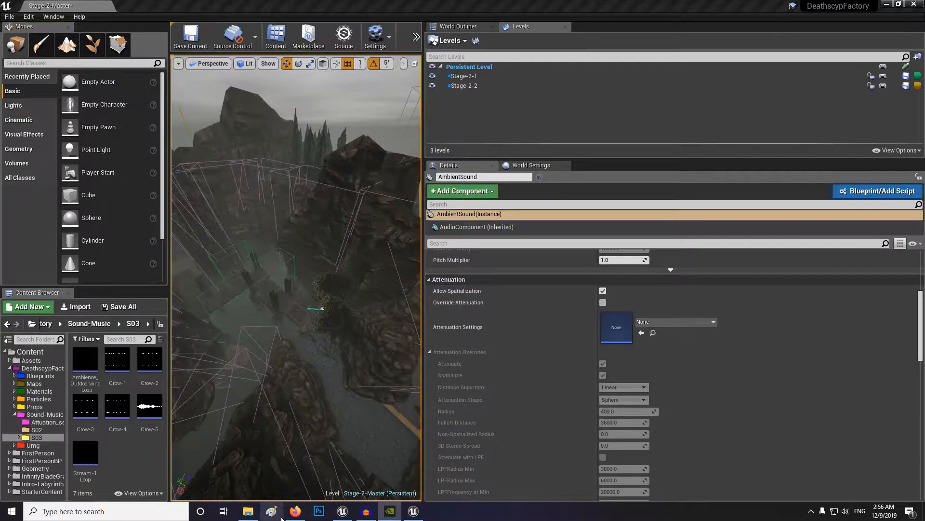
Switch to File Explorer and play the Crow-138344-0 recording from the Freesound dot org folder in a maximized player.
{"action": "left_click", "coordinate": [247, 511]}
{"action": "left_click", "coordinate": [116, 176]}
{"action": "double_click", "coordinate": [103, 178]}
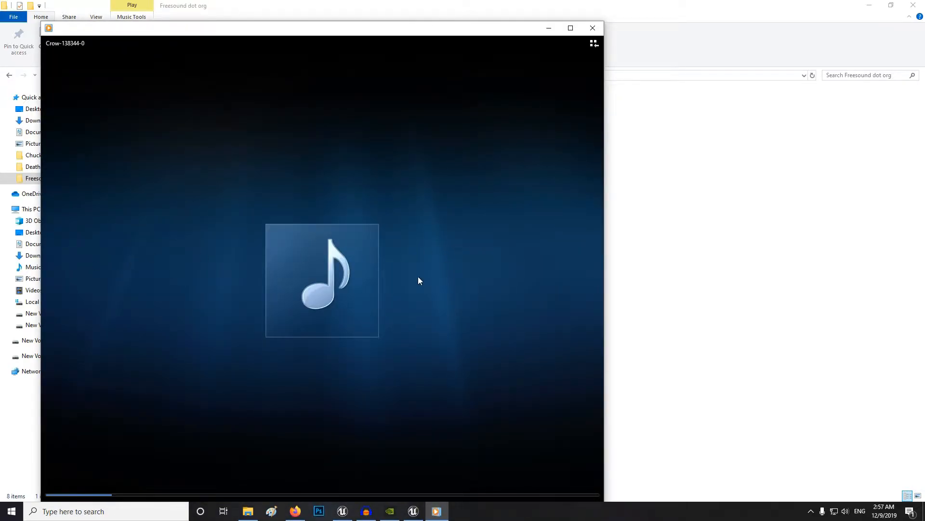
{"action": "double_click", "coordinate": [384, 29]}
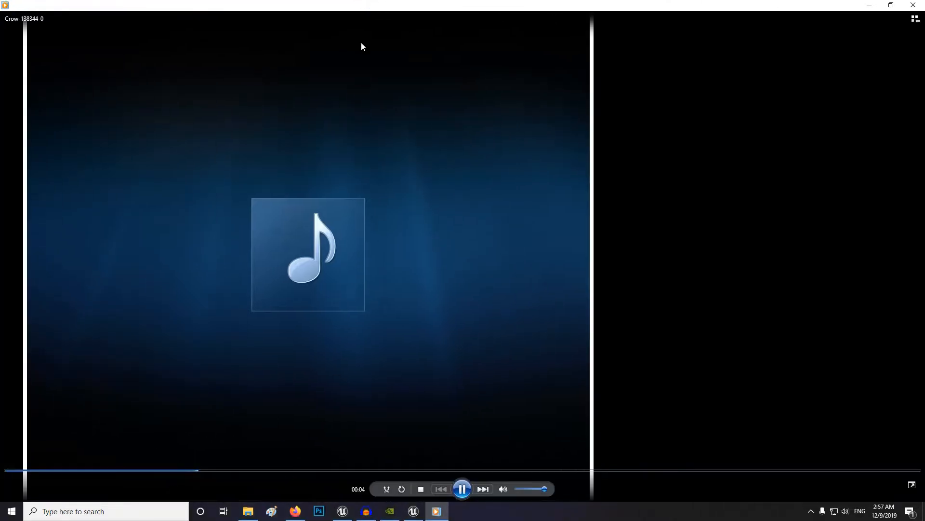
Listen to the crow recording at reduced and full volume, replaying it from about 1 second, and close the player.
{"action": "left_click", "coordinate": [526, 489]}
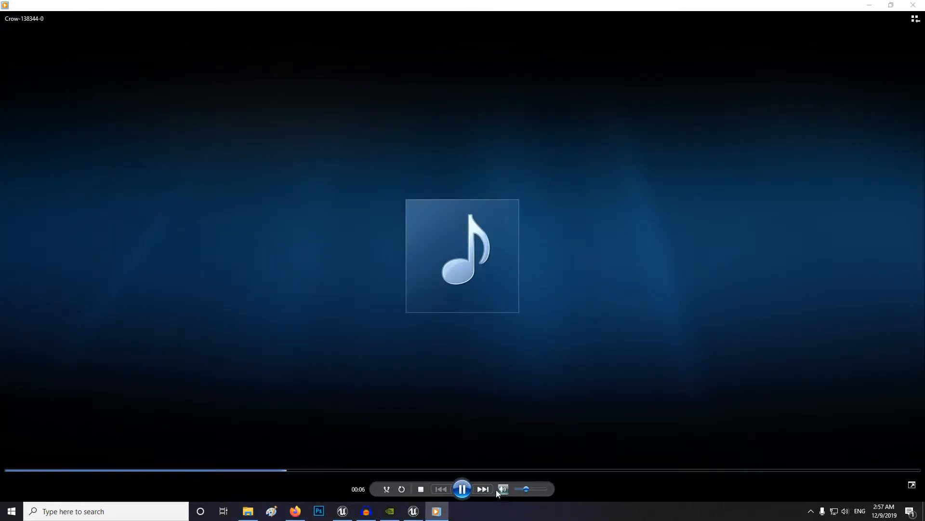
{"action": "left_click", "coordinate": [461, 489]}
{"action": "left_click", "coordinate": [465, 488]}
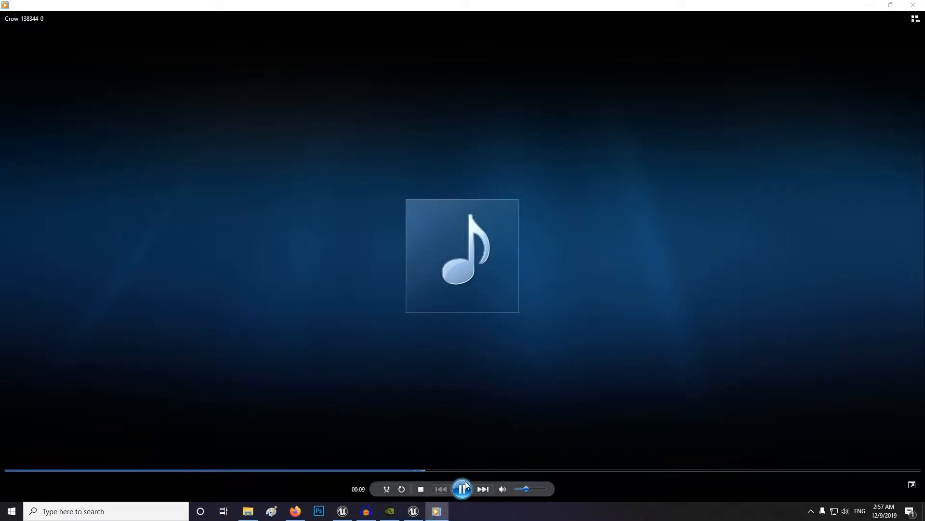
{"action": "left_click", "coordinate": [545, 488]}
{"action": "left_click", "coordinate": [70, 472]}
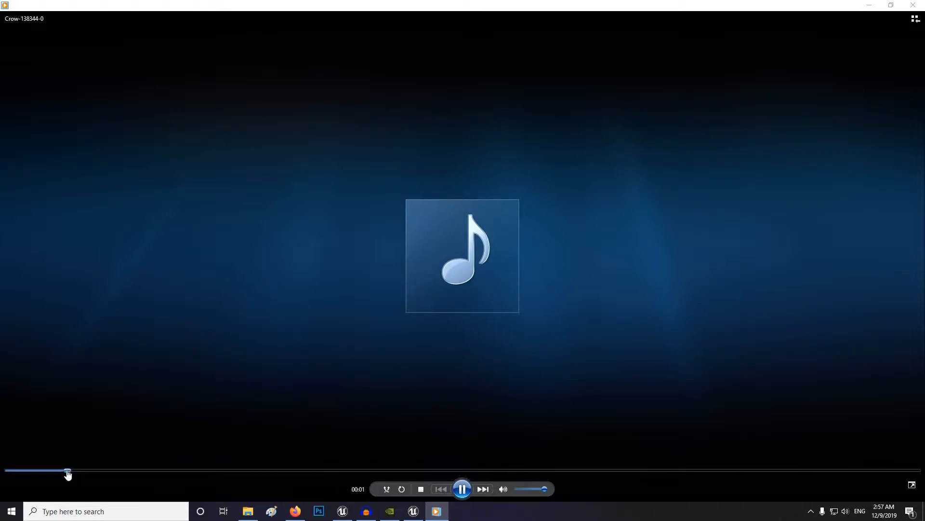
{"action": "left_click", "coordinate": [462, 488]}
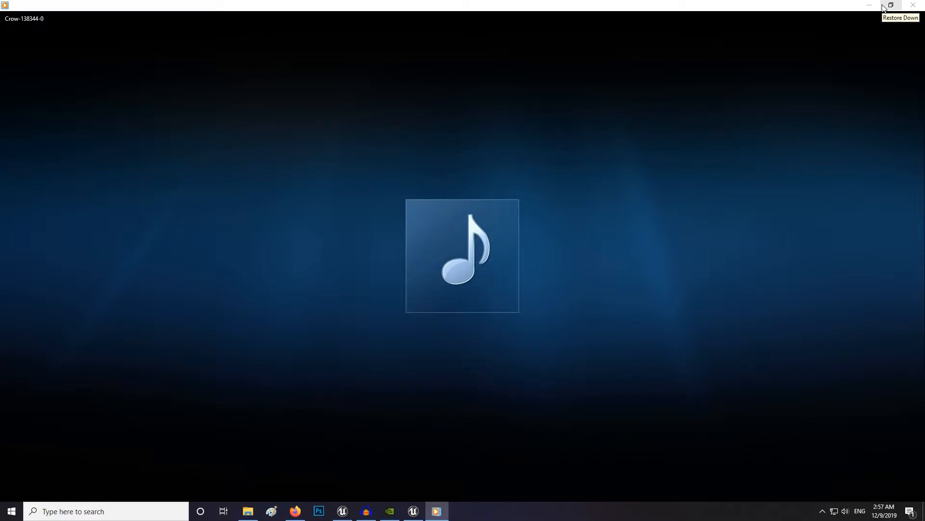
{"action": "left_click", "coordinate": [913, 5]}
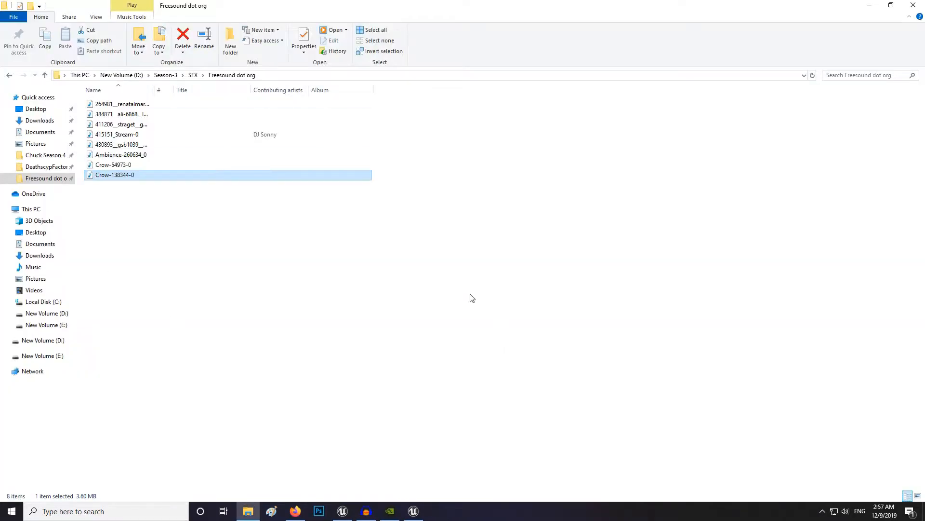
Select the ID number 138344 within the file name of Crow-138344-0, without renaming the file.
{"action": "left_click", "coordinate": [112, 177]}
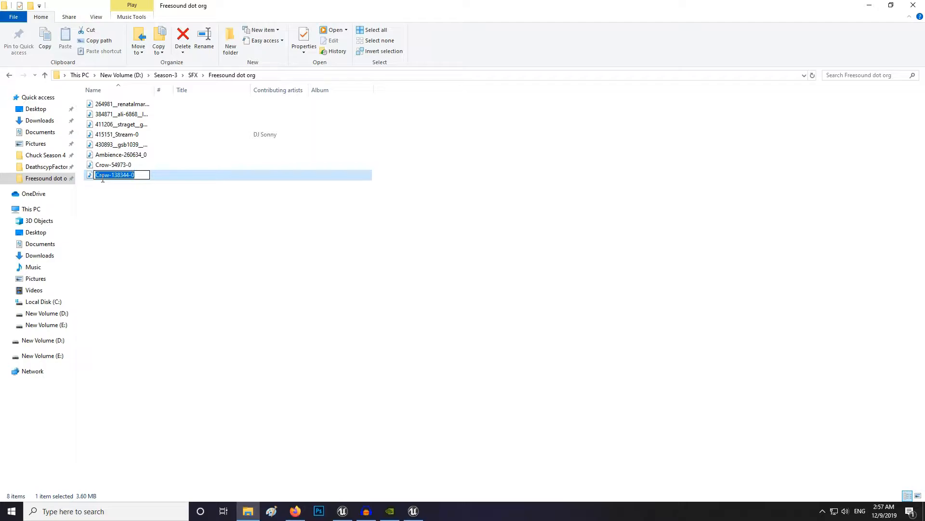
{"action": "left_click", "coordinate": [123, 175]}
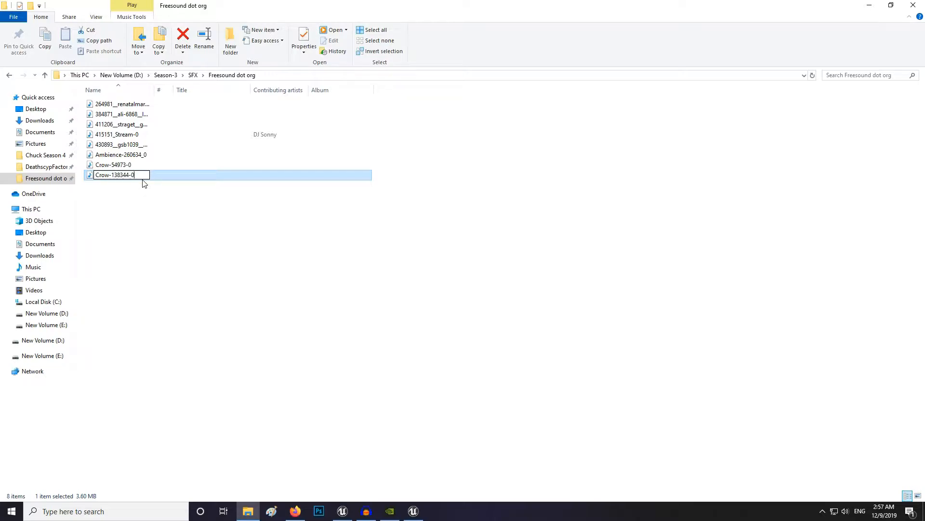
{"action": "double_click", "coordinate": [120, 175]}
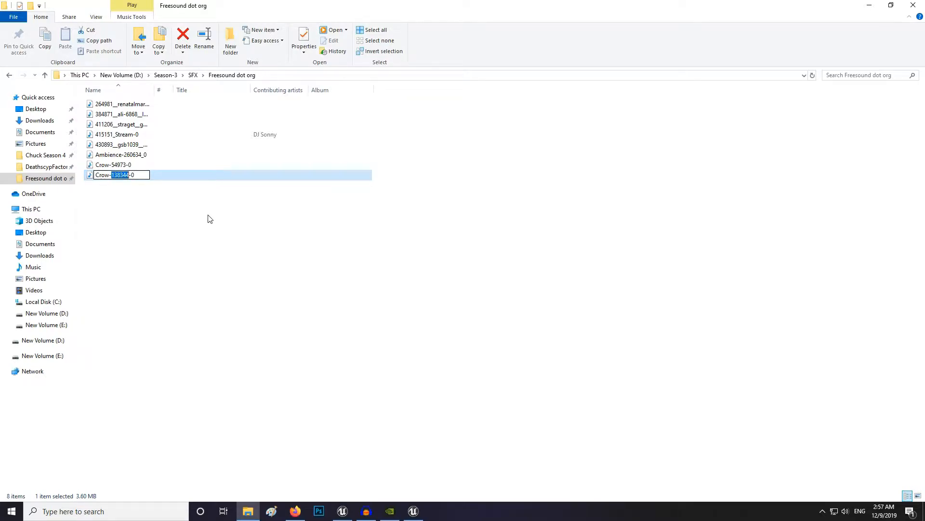
Switch to Firefox, search Freesound for 138344, briefly preview the crow.wav result, and close the page.
{"action": "left_click", "coordinate": [297, 516]}
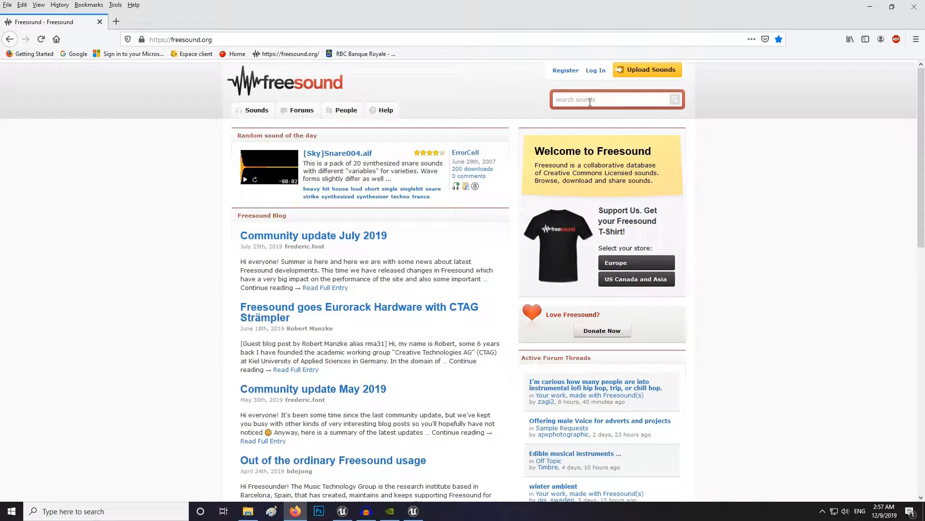
{"action": "left_click", "coordinate": [588, 100]}
{"action": "type", "text": "138344"}
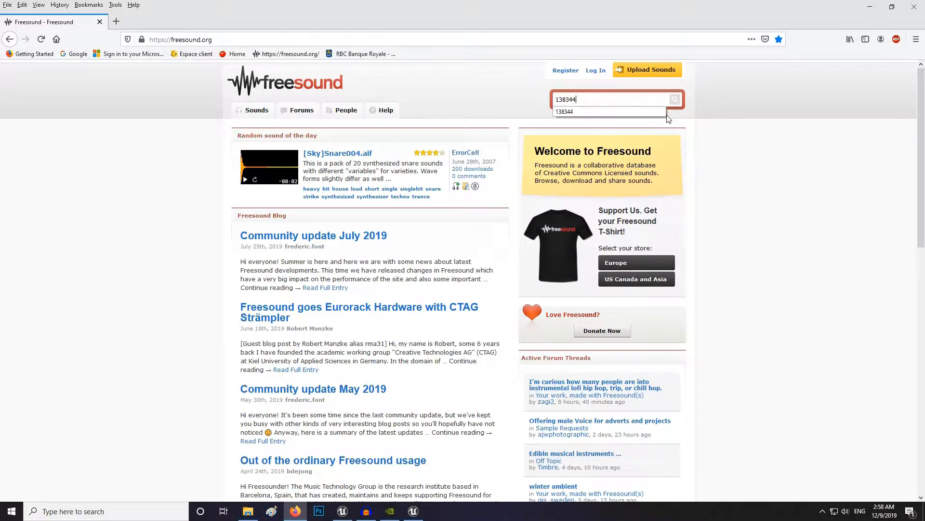
{"action": "left_click", "coordinate": [679, 102]}
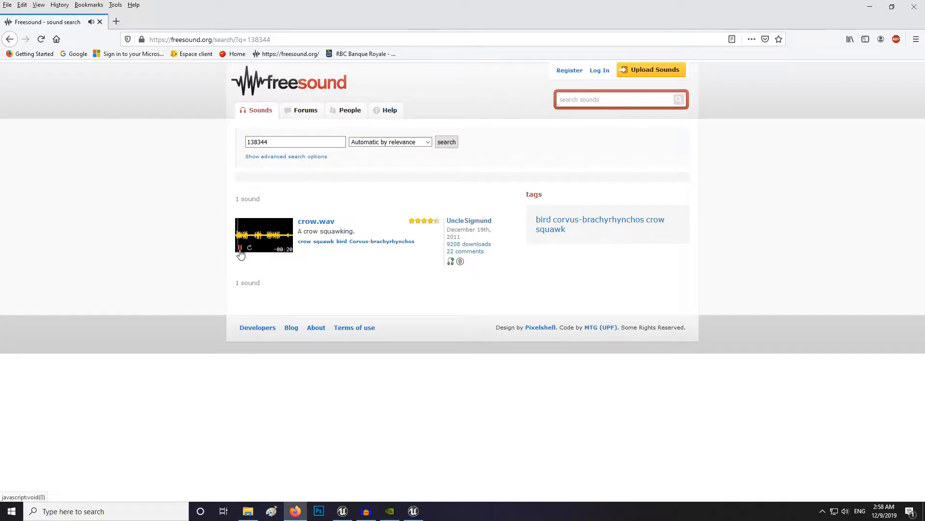
{"action": "left_click", "coordinate": [240, 248]}
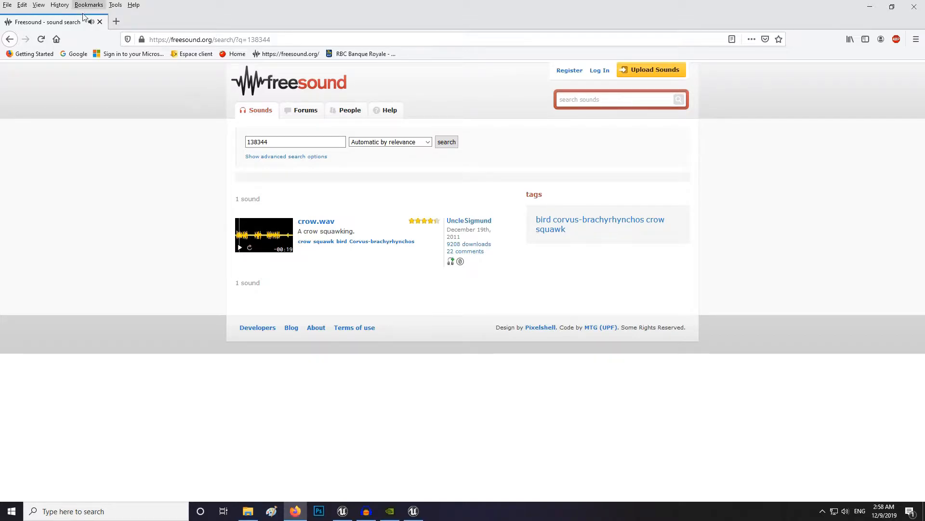
{"action": "left_click", "coordinate": [100, 22]}
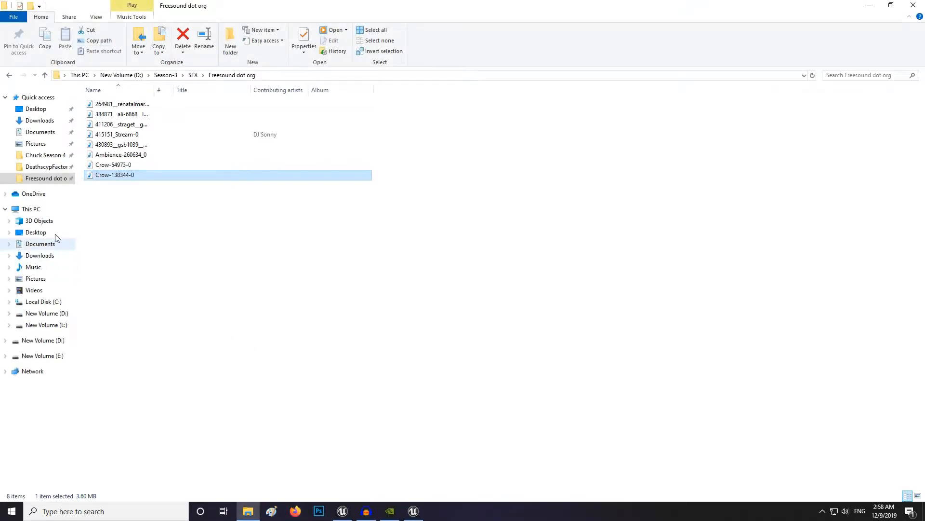
Import Crow-138344-0 from the folder into Audacity, making a copy of the file before editing.
{"action": "left_click_drag", "start_coordinate": [111, 176], "coordinate": [254, 204]}
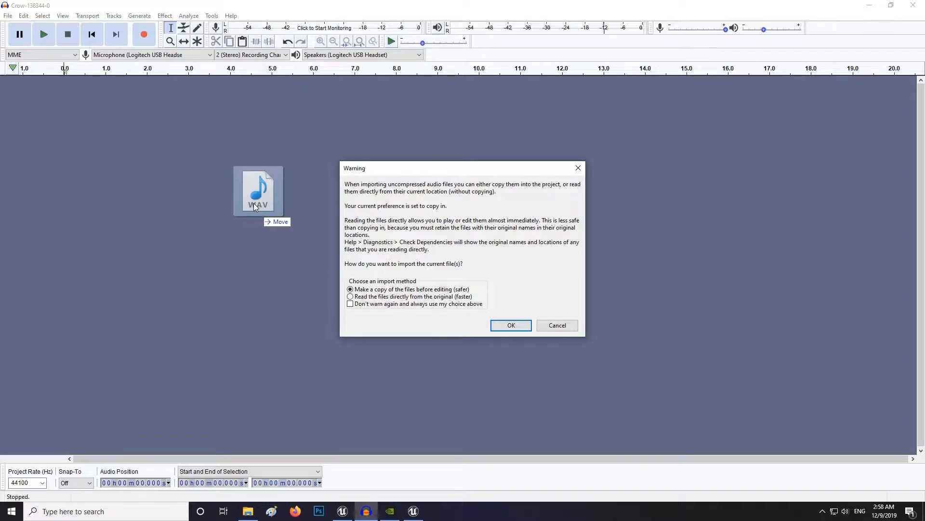
{"action": "left_click", "coordinate": [523, 330]}
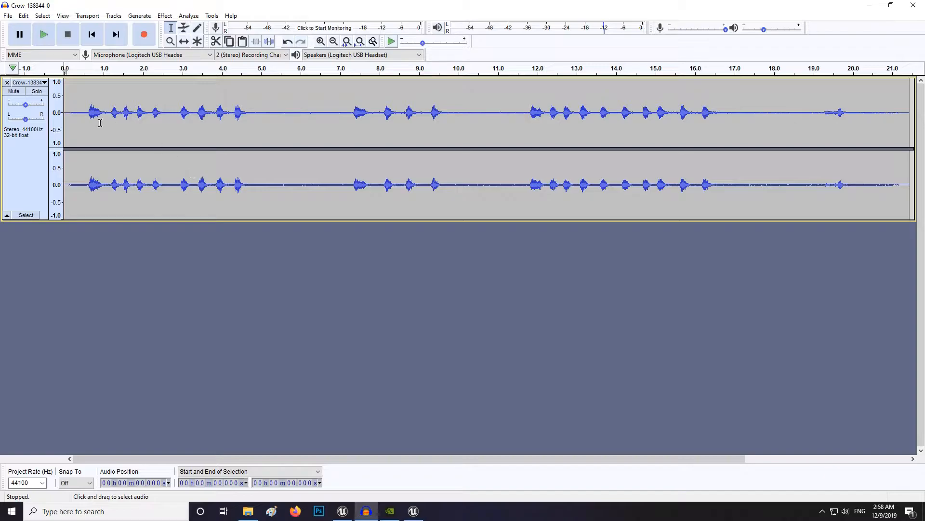
{"action": "left_click_drag", "start_coordinate": [88, 114], "coordinate": [78, 113]}
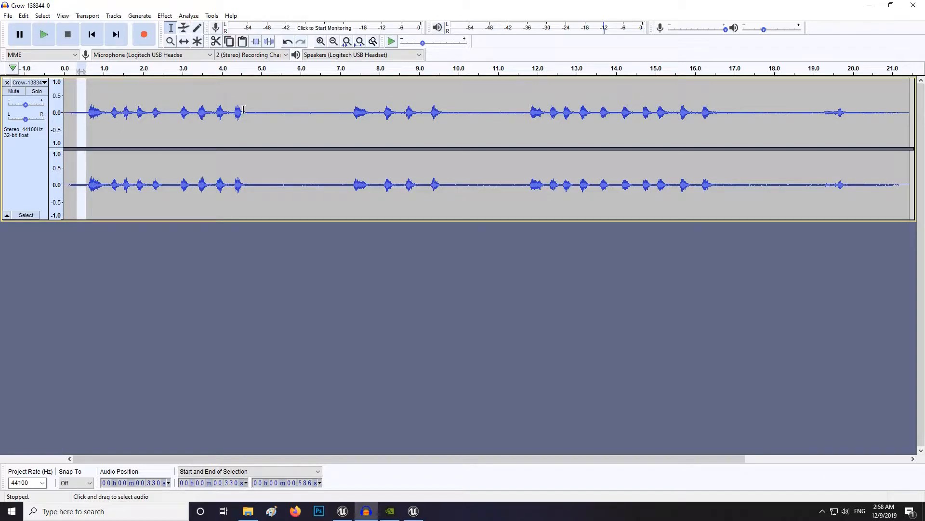
{"action": "left_click_drag", "start_coordinate": [316, 120], "coordinate": [260, 121]}
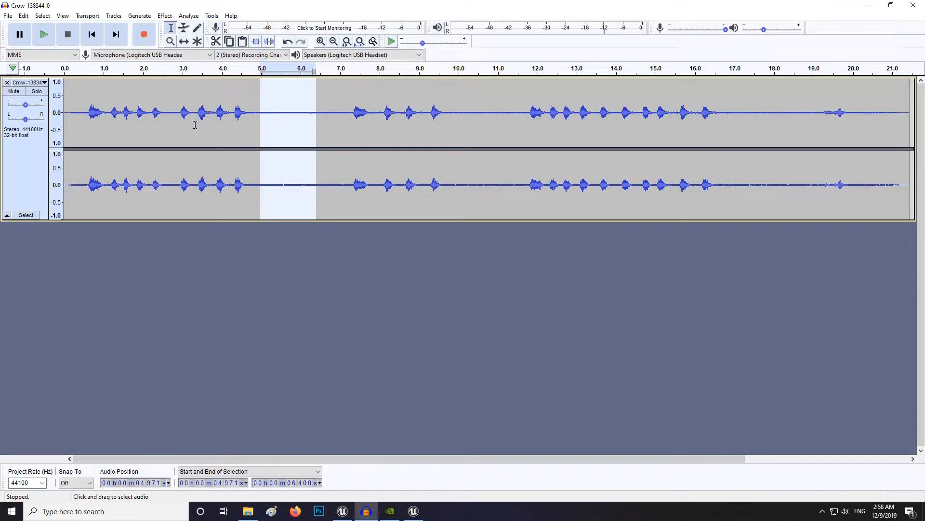
{"action": "left_click_drag", "start_coordinate": [257, 121], "coordinate": [128, 137]}
{"action": "left_click", "coordinate": [310, 114]}
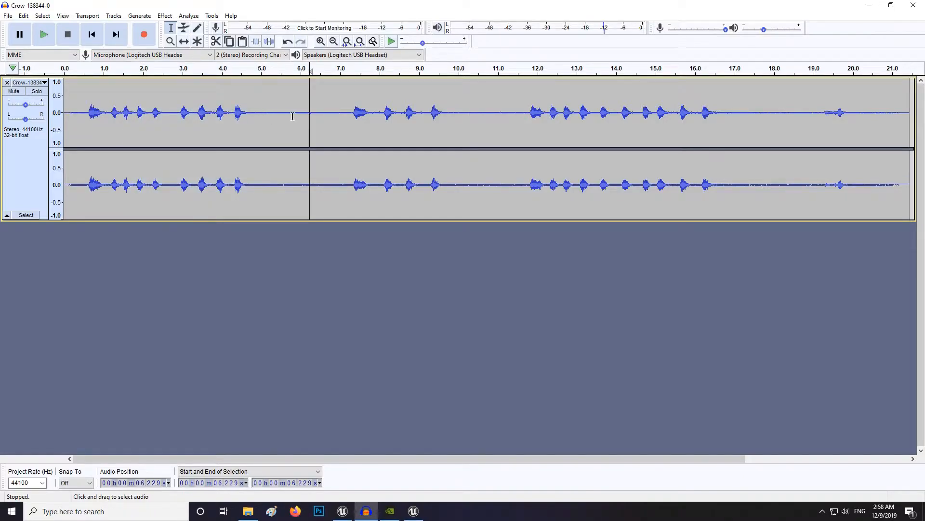
Select the quiet gap from about 5.3 to 6.3 seconds and capture it as the Noise Reduction profile.
{"action": "left_click_drag", "start_coordinate": [311, 116], "coordinate": [275, 117]}
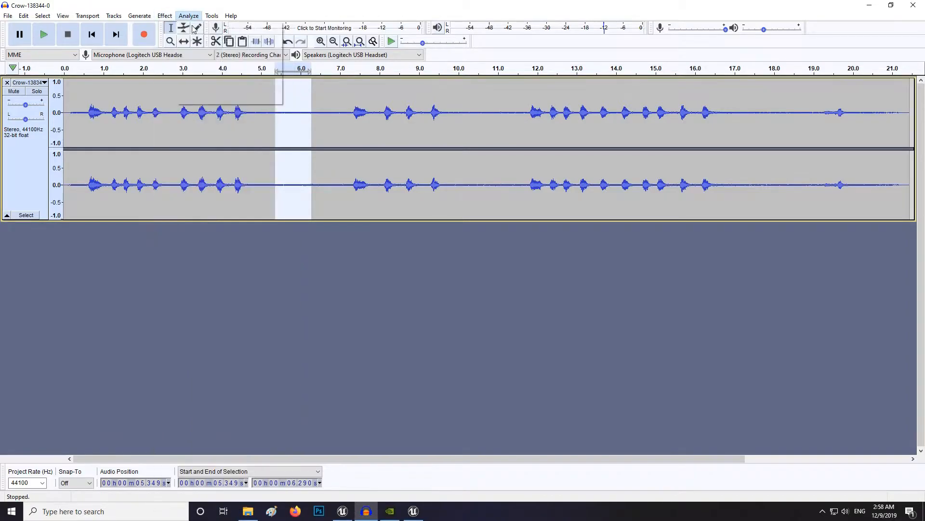
{"action": "left_click", "coordinate": [188, 15]}
{"action": "mouse_move", "coordinate": [165, 15]}
{"action": "left_click", "coordinate": [210, 205]}
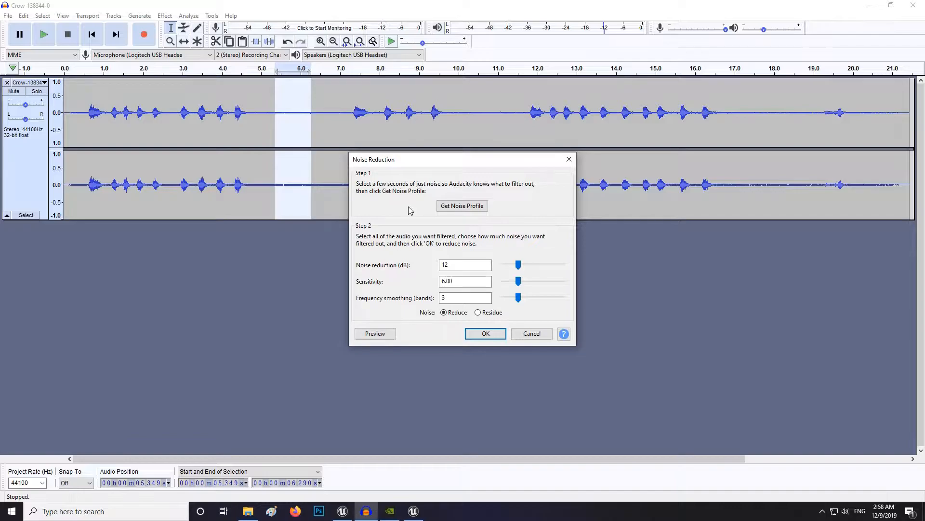
{"action": "left_click", "coordinate": [459, 206]}
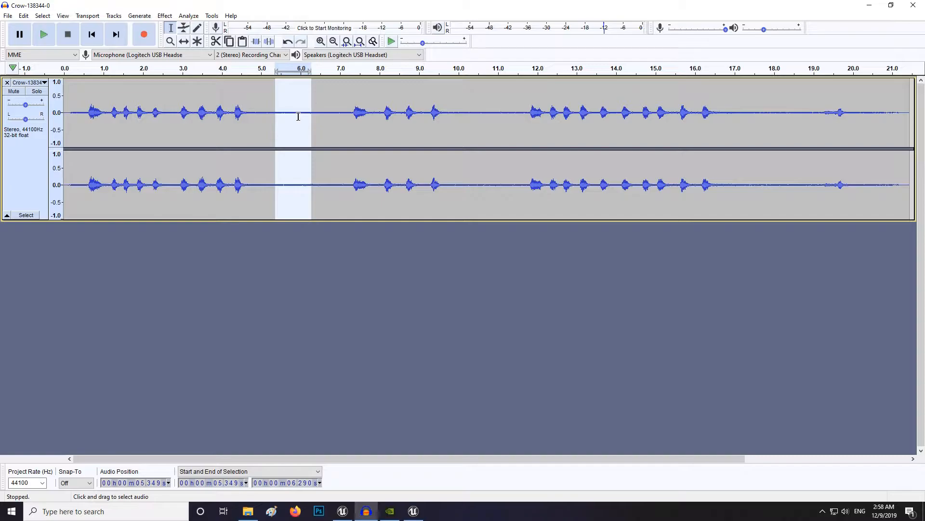
Select the entire crow track and apply Noise Reduction to it with the captured profile and current settings.
{"action": "left_click", "coordinate": [345, 121]}
{"action": "double_click", "coordinate": [304, 127]}
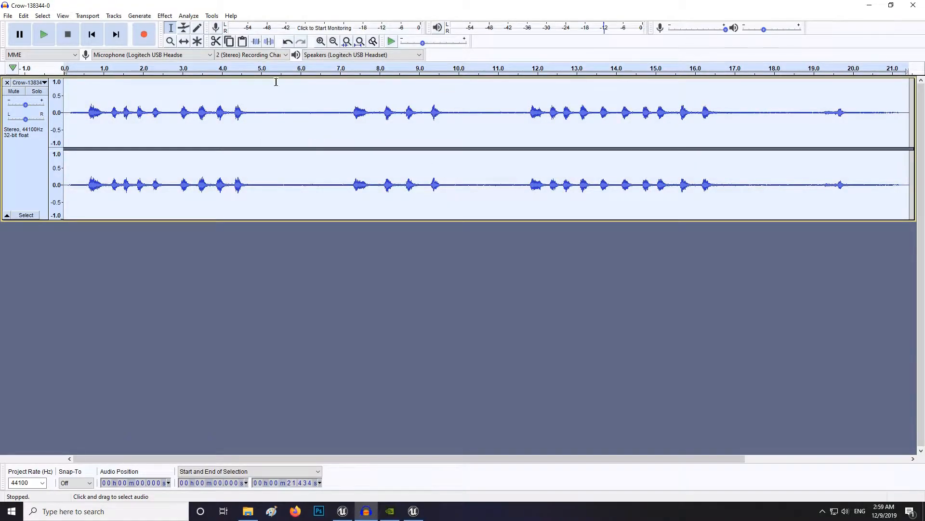
{"action": "left_click", "coordinate": [165, 16]}
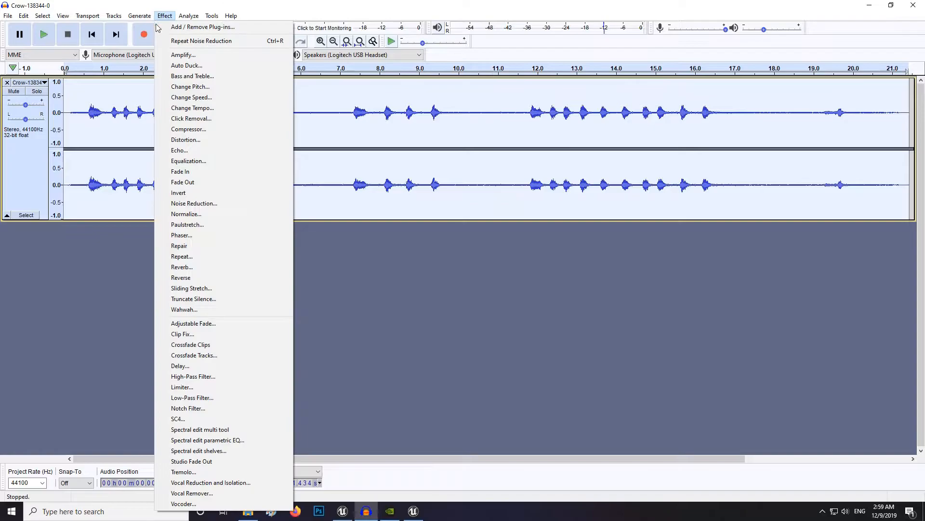
{"action": "left_click", "coordinate": [201, 41]}
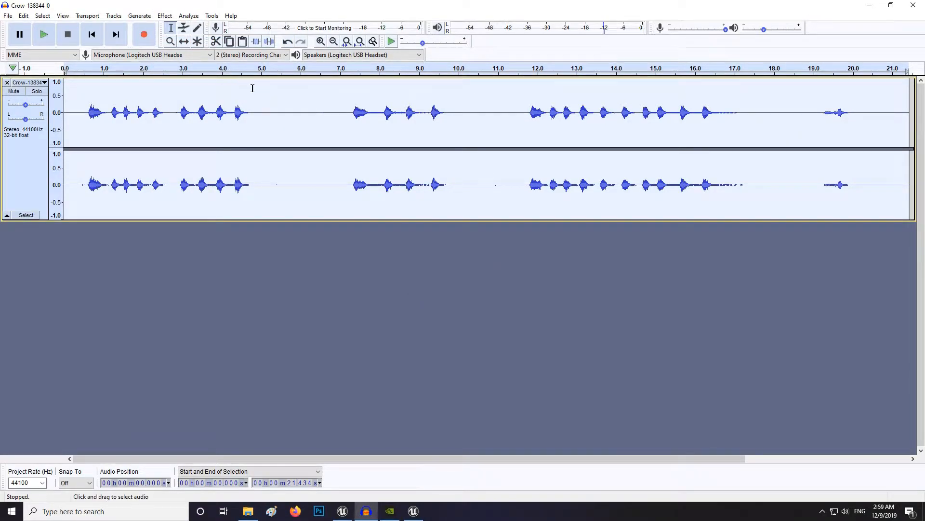
Play the noise-reduced crow track from the start to check the remaining background noise.
{"action": "left_click", "coordinate": [92, 35]}
{"action": "left_click", "coordinate": [42, 34]}
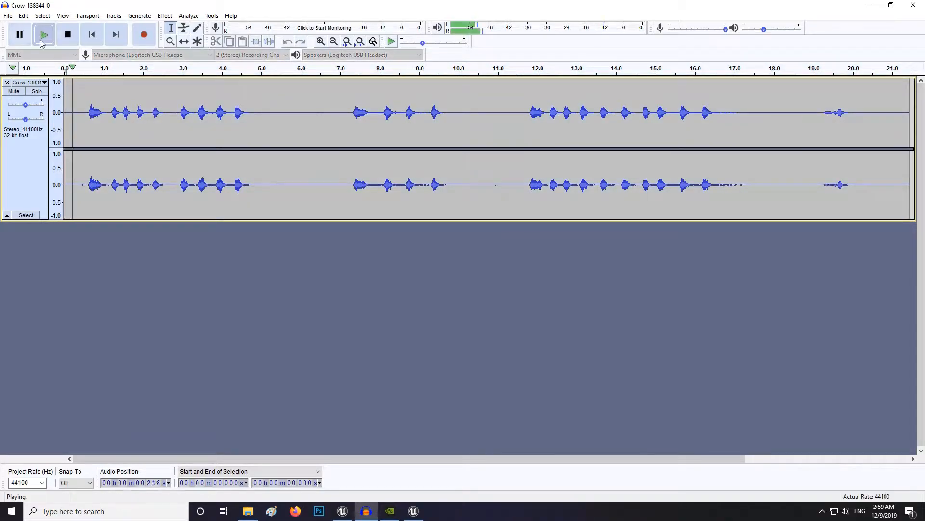
{"action": "left_click", "coordinate": [68, 34]}
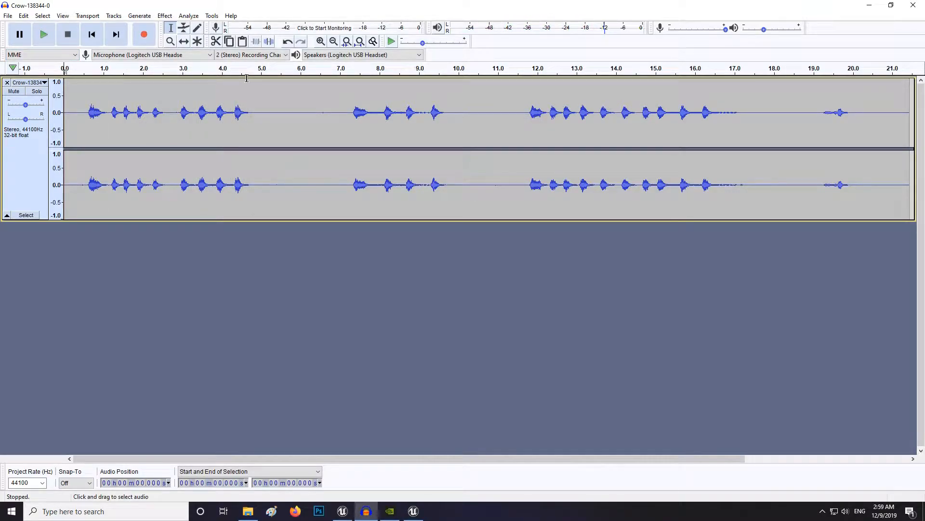
Repeat Noise Reduction on the entire crow track and listen to the result from the start.
{"action": "left_click", "coordinate": [164, 15]}
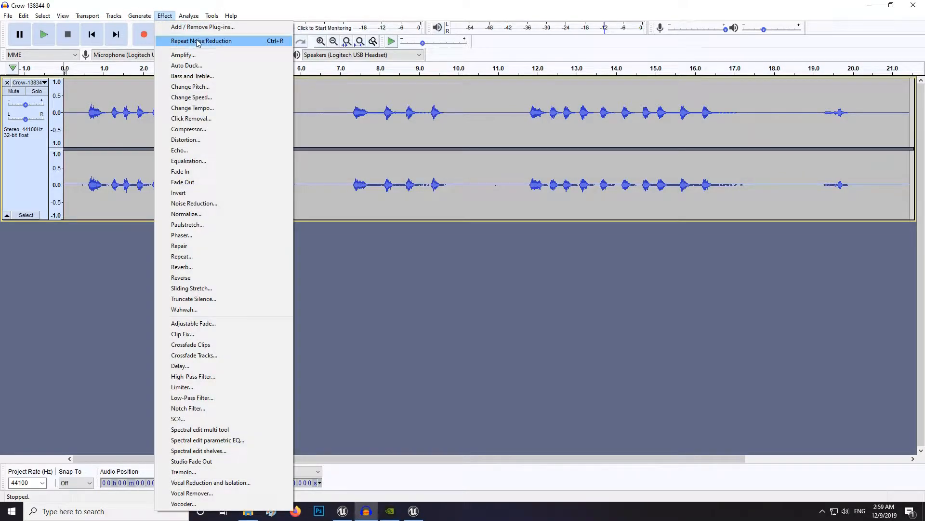
{"action": "left_click", "coordinate": [197, 41]}
{"action": "left_click", "coordinate": [556, 269]}
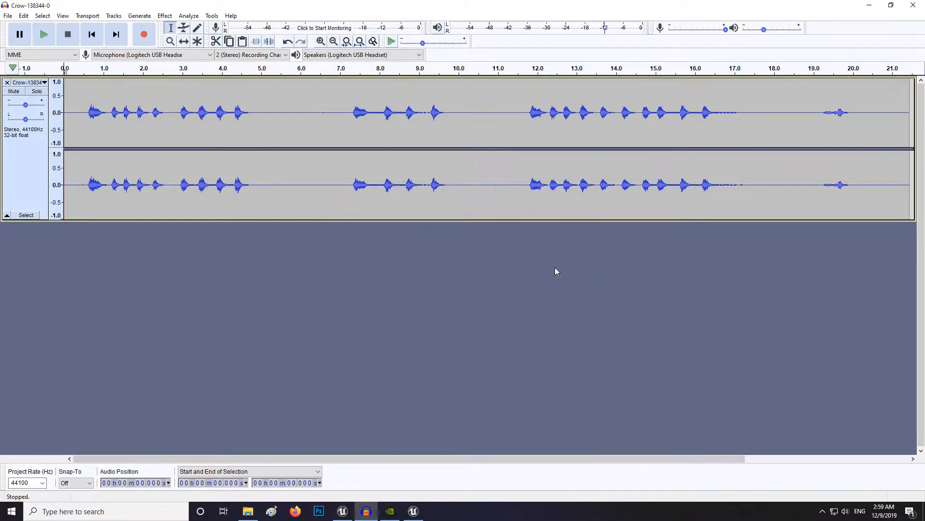
{"action": "double_click", "coordinate": [298, 140]}
{"action": "left_click", "coordinate": [164, 15]}
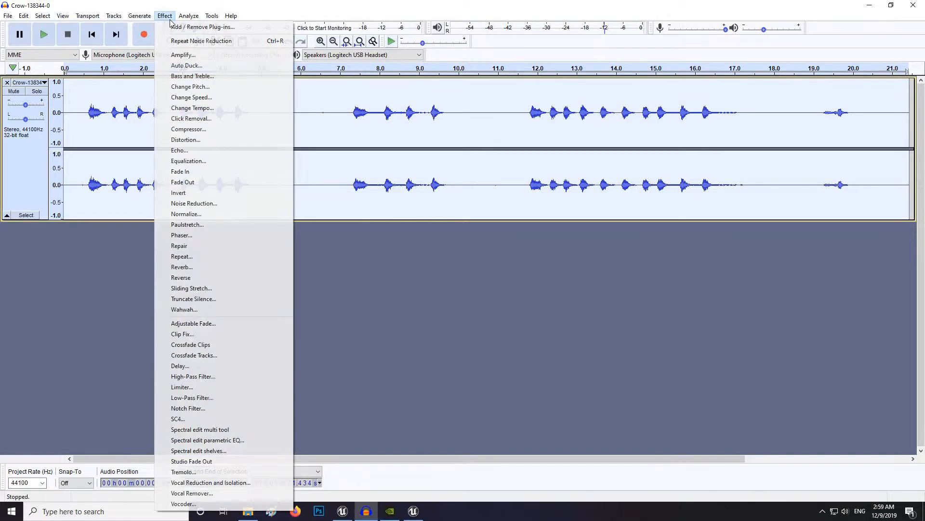
{"action": "left_click", "coordinate": [189, 40]}
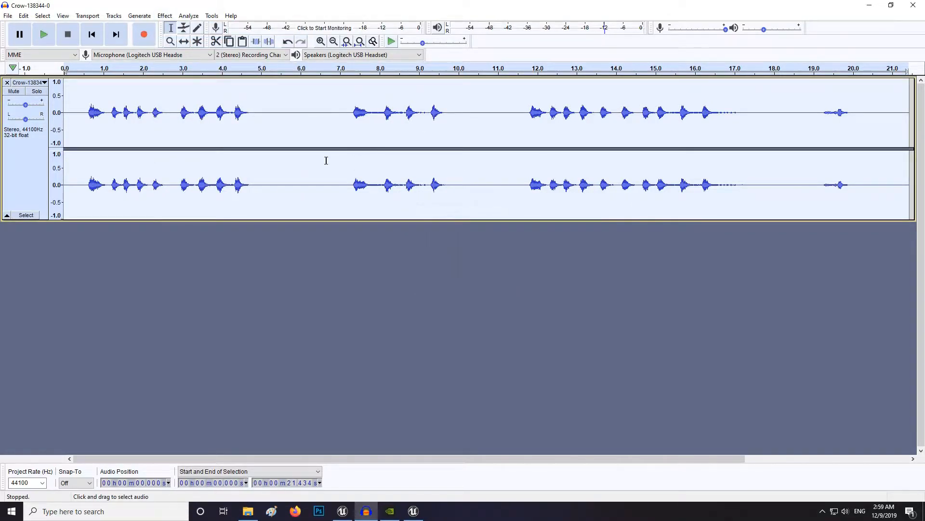
{"action": "left_click", "coordinate": [64, 67]}
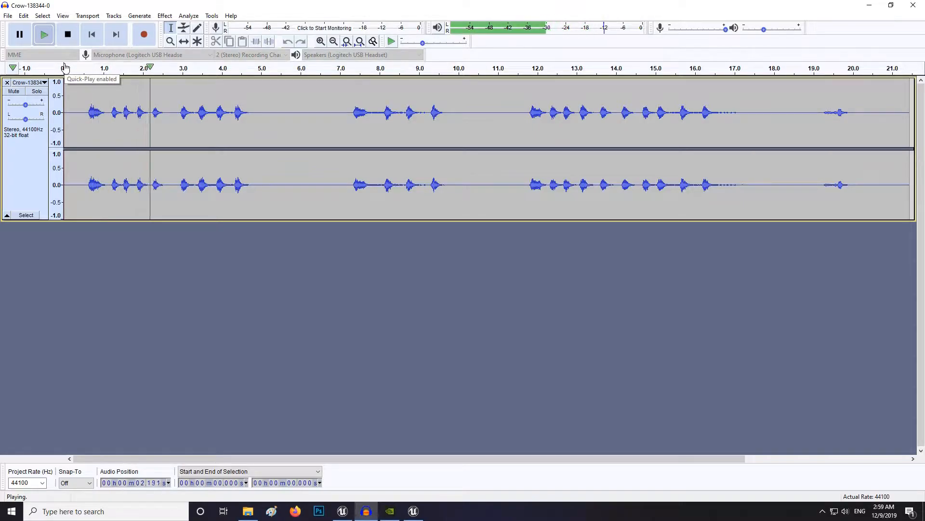
{"action": "left_click", "coordinate": [68, 34]}
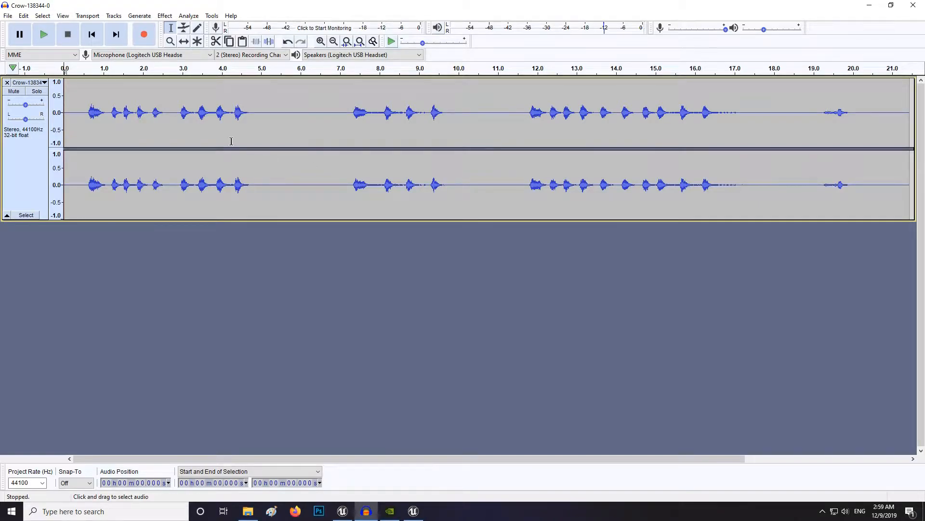
Select three crow call groups in turn: about 0.6 to 2.7, 2.8 to 5.0, and 7.2 to 9.9 seconds.
{"action": "left_click_drag", "start_coordinate": [171, 119], "coordinate": [88, 120]}
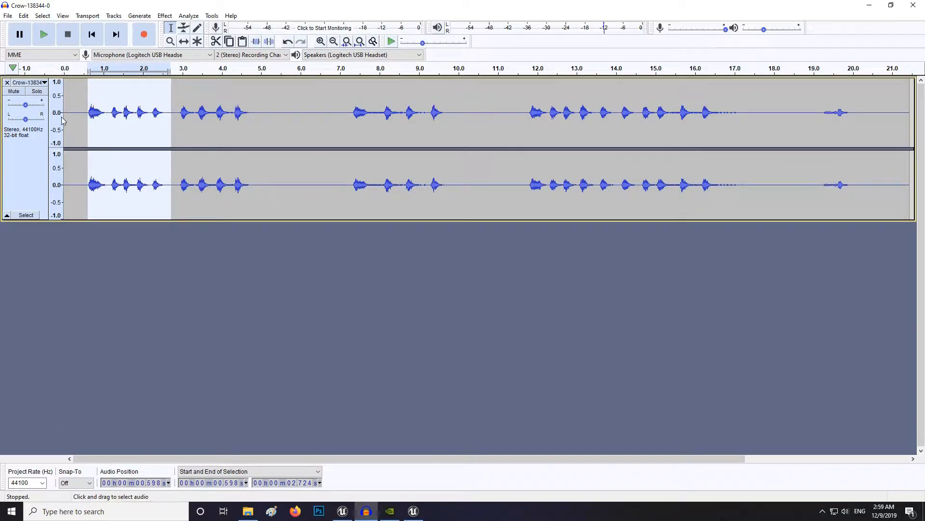
{"action": "left_click_drag", "start_coordinate": [261, 111], "coordinate": [175, 112]}
{"action": "left_click_drag", "start_coordinate": [456, 119], "coordinate": [349, 118]}
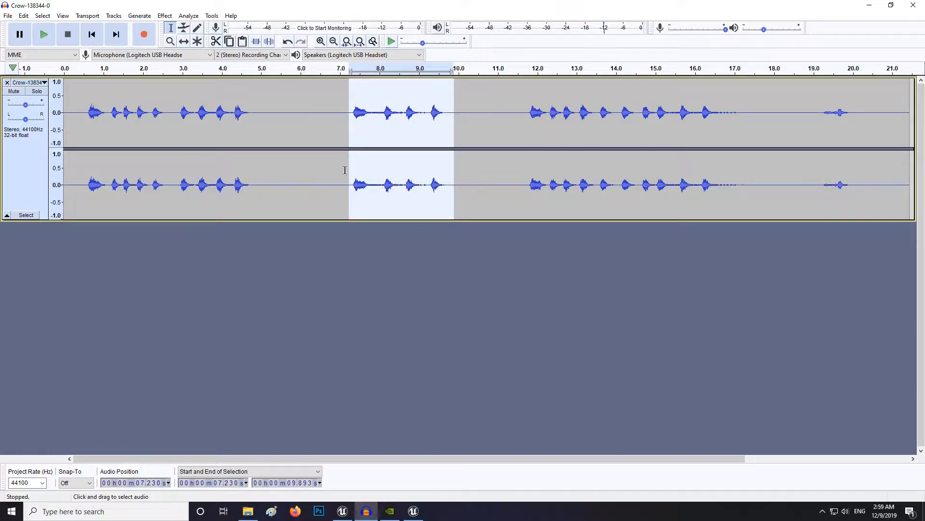
Examine the available audio export options for the selected calls, closing them without exporting and clearing the selection.
{"action": "left_click", "coordinate": [8, 16]}
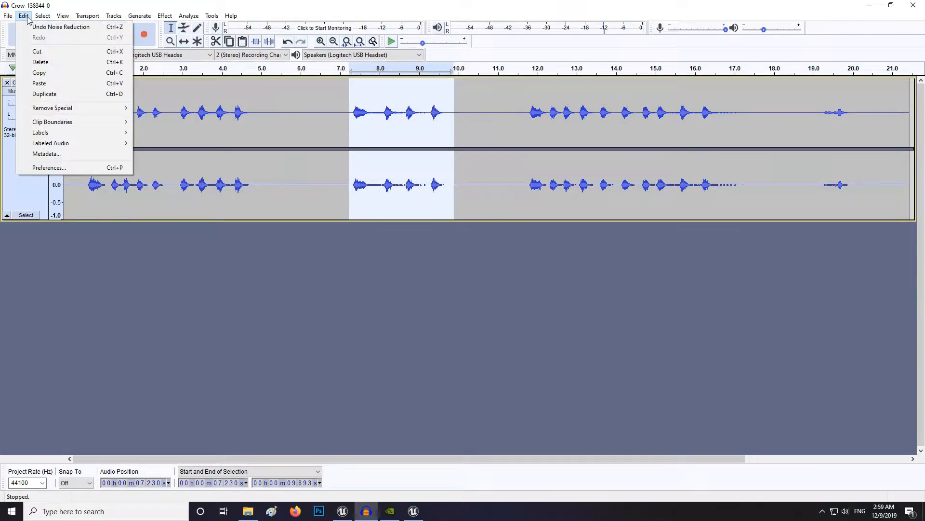
{"action": "mouse_move", "coordinate": [45, 17]}
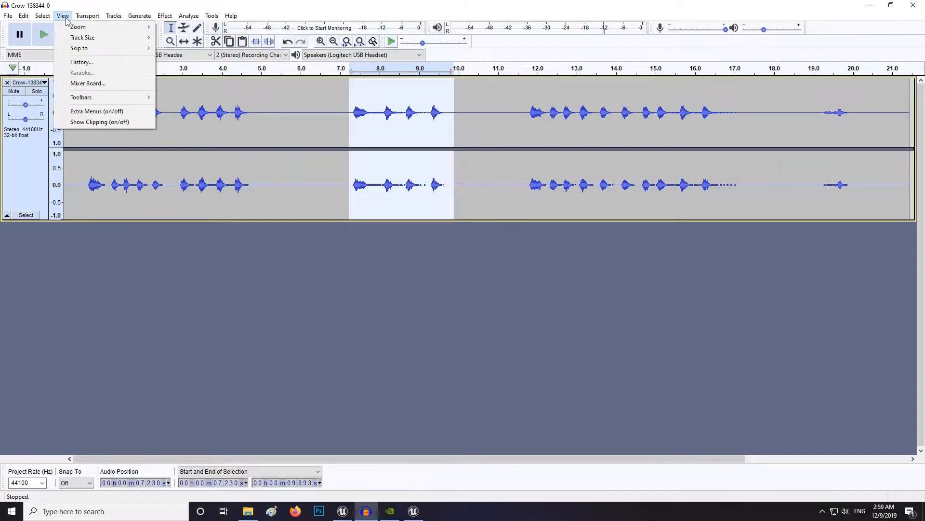
{"action": "mouse_move", "coordinate": [141, 21]}
{"action": "mouse_move", "coordinate": [8, 16]}
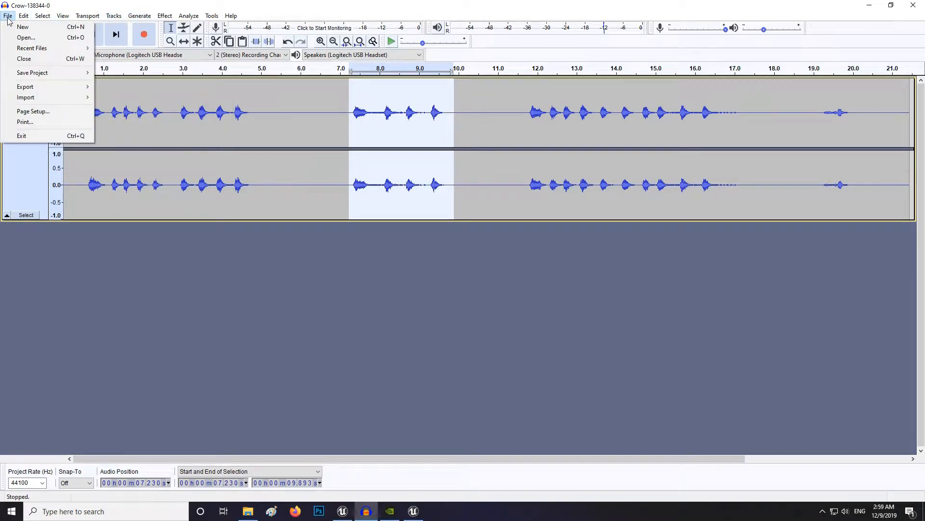
{"action": "mouse_move", "coordinate": [41, 89]}
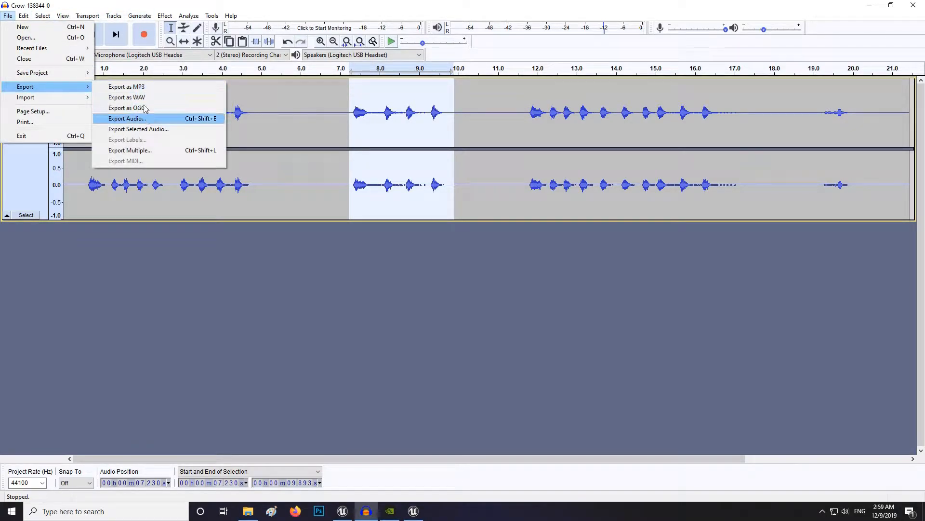
{"action": "left_click", "coordinate": [264, 169]}
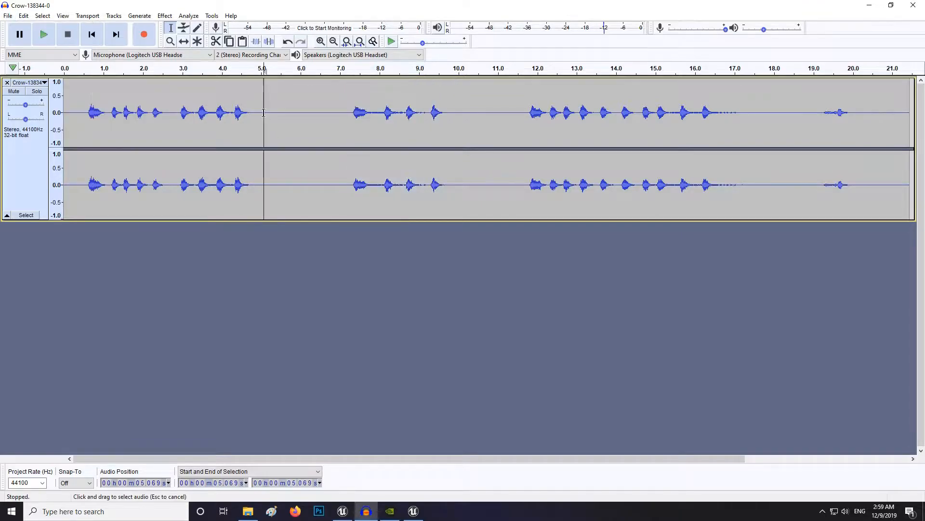
Try reducing the track to its first call group by deleting everything after about 2.7 seconds, and undo the deletion.
{"action": "left_click_drag", "start_coordinate": [171, 114], "coordinate": [921, 109]}
{"action": "key", "text": "Delete"}
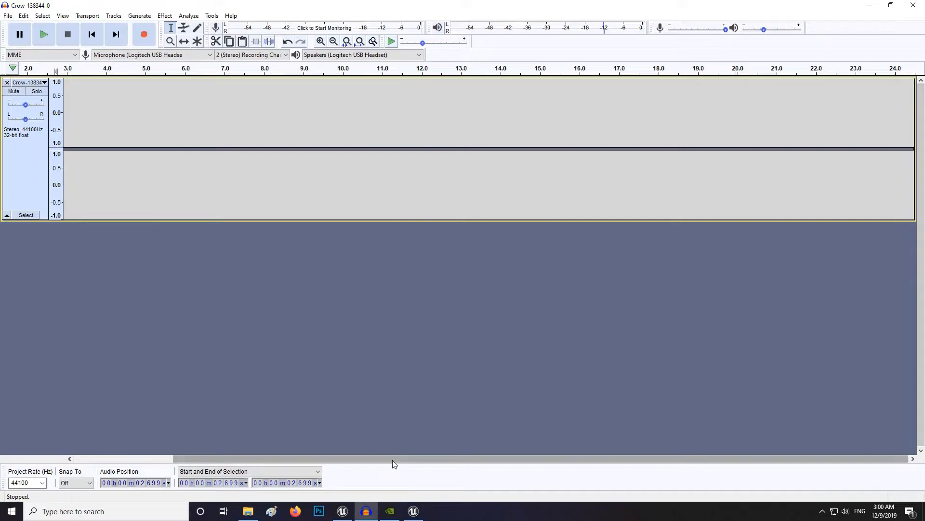
{"action": "left_click_drag", "start_coordinate": [392, 458], "coordinate": [216, 459]}
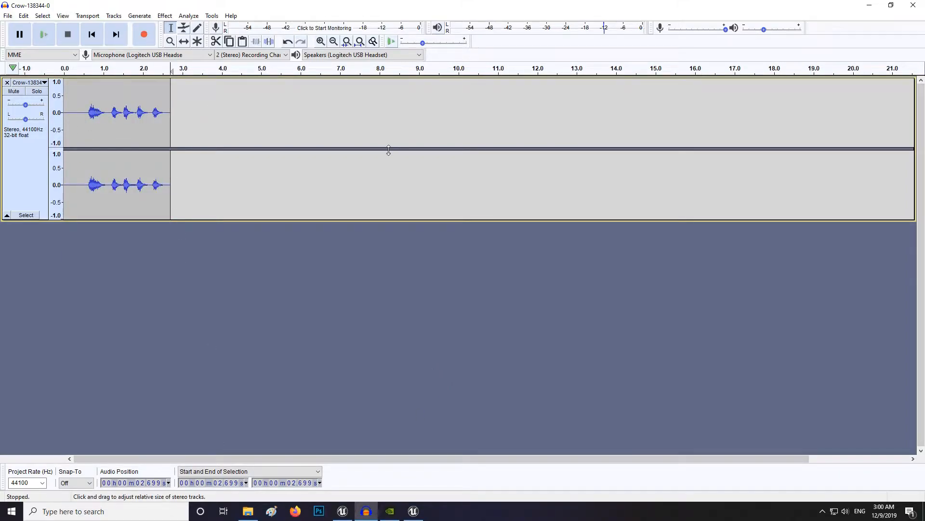
{"action": "key", "text": "ctrl+z"}
{"action": "left_click", "coordinate": [271, 130]}
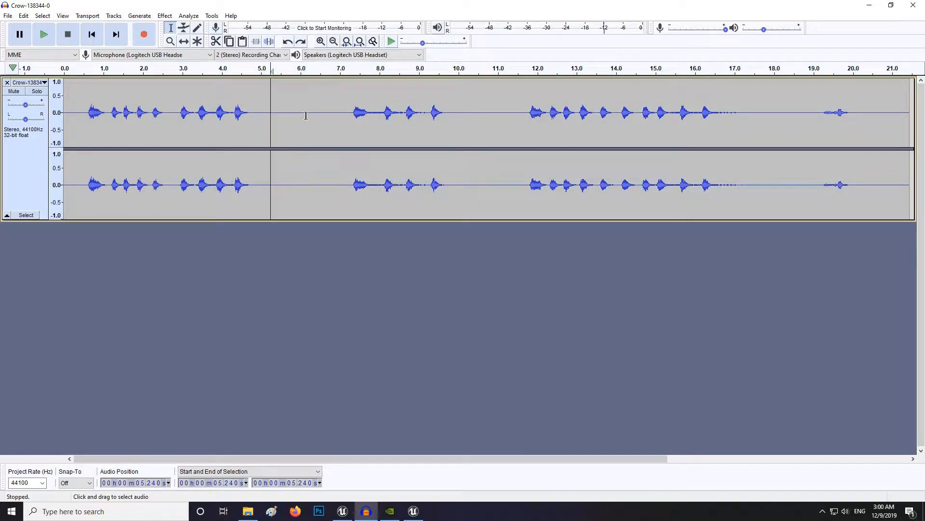
Cancel closing the Crow-138344-0 project, minimize Audacity, and switch to the Unreal Editor.
{"action": "left_click", "coordinate": [913, 5]}
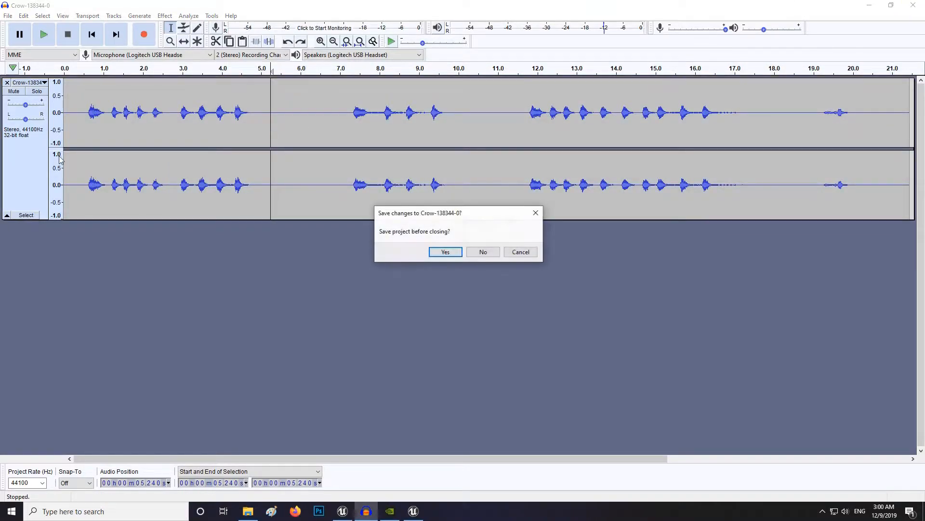
{"action": "left_click", "coordinate": [507, 254]}
{"action": "left_click", "coordinate": [869, 6]}
{"action": "left_click", "coordinate": [279, 283]}
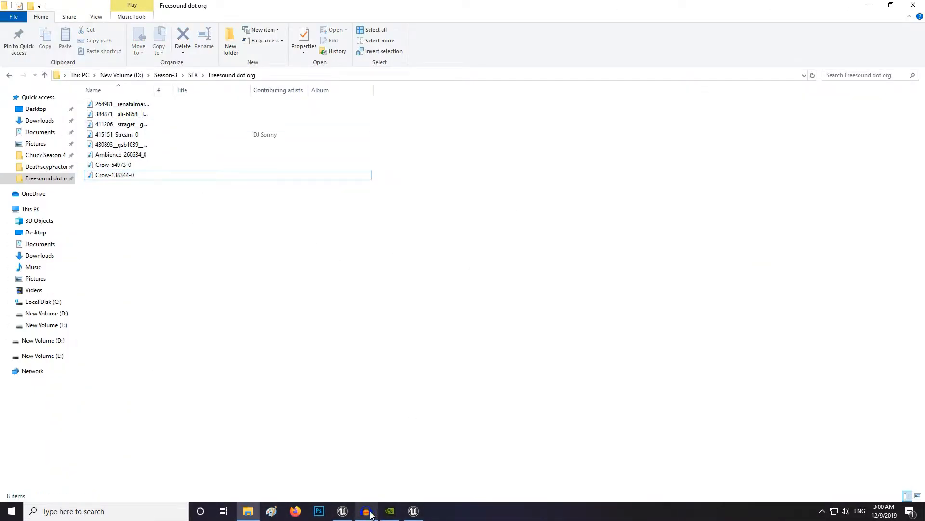
{"action": "left_click", "coordinate": [343, 511]}
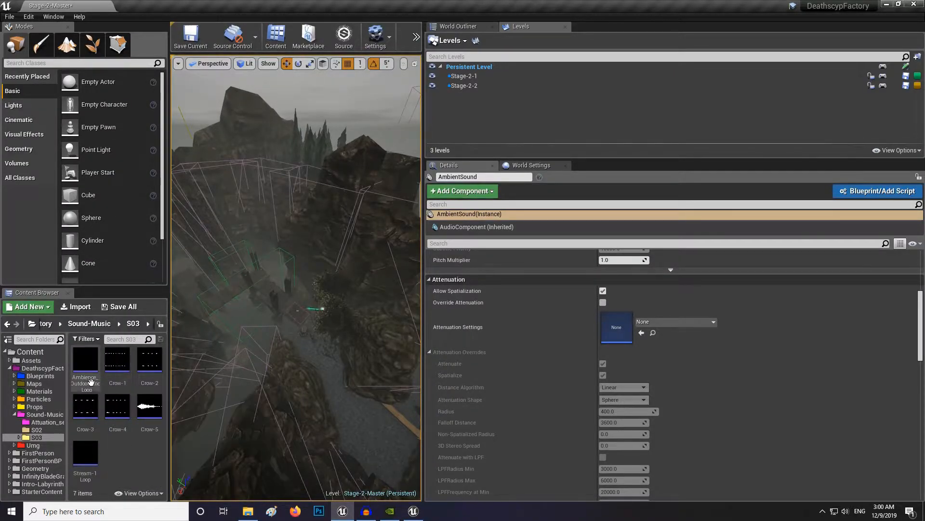
Preview the Crow-1 sound wave in the S03 folder and inspect its compression and sound settings.
{"action": "mouse_move", "coordinate": [84, 365]}
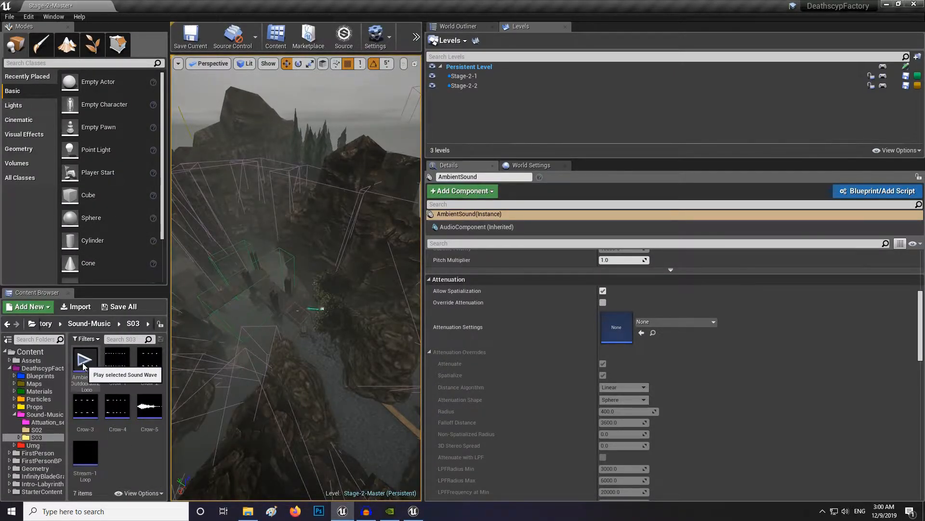
{"action": "mouse_move", "coordinate": [147, 364]}
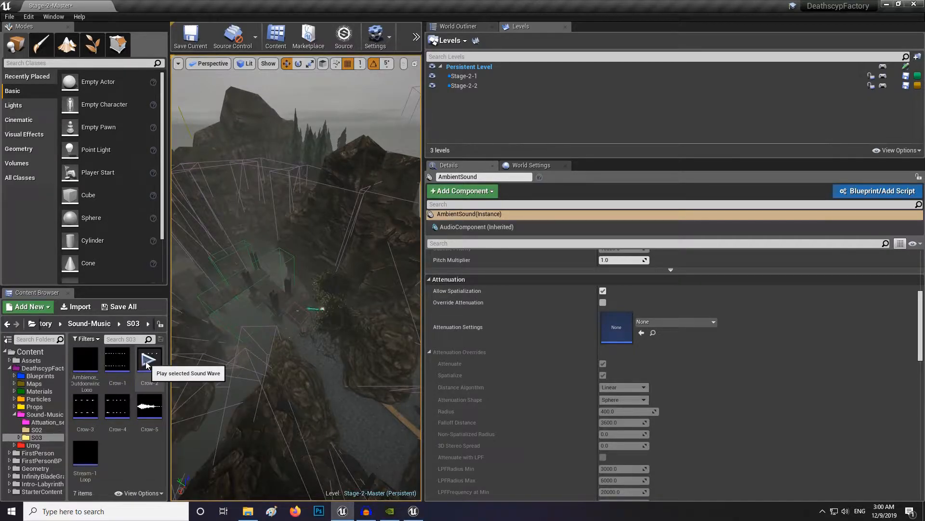
{"action": "left_click", "coordinate": [118, 365]}
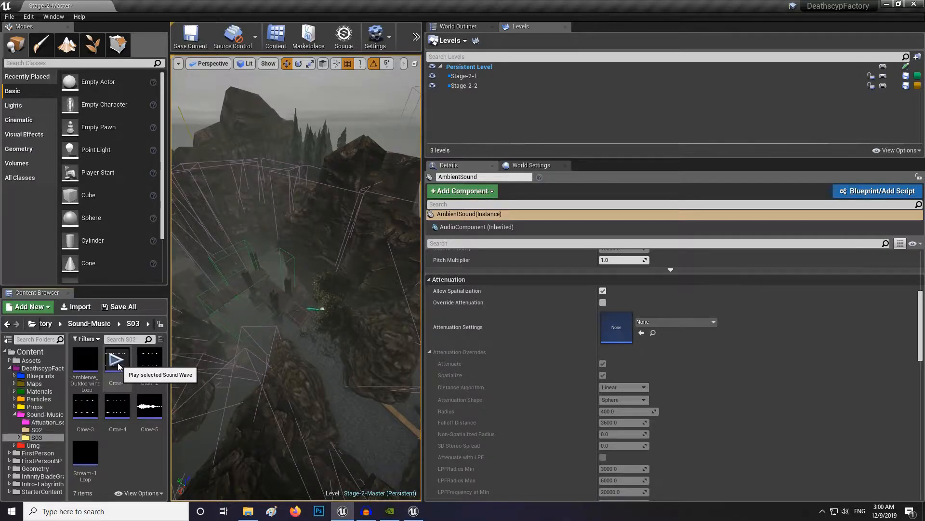
{"action": "double_click", "coordinate": [121, 379]}
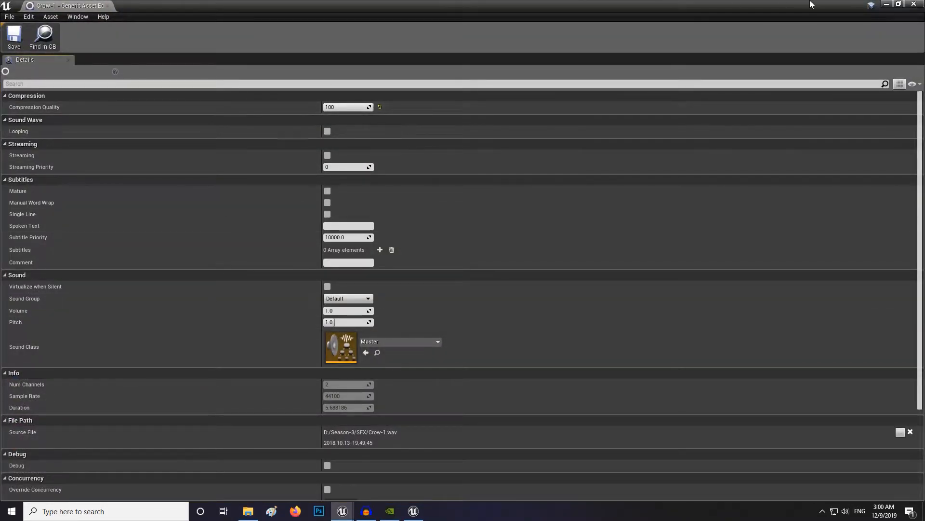
{"action": "left_click", "coordinate": [887, 5]}
Open the Ambience_Outdoorwind_Loop sound wave, set its Compression Quality to 100, and save the asset.
{"action": "left_click", "coordinate": [89, 384]}
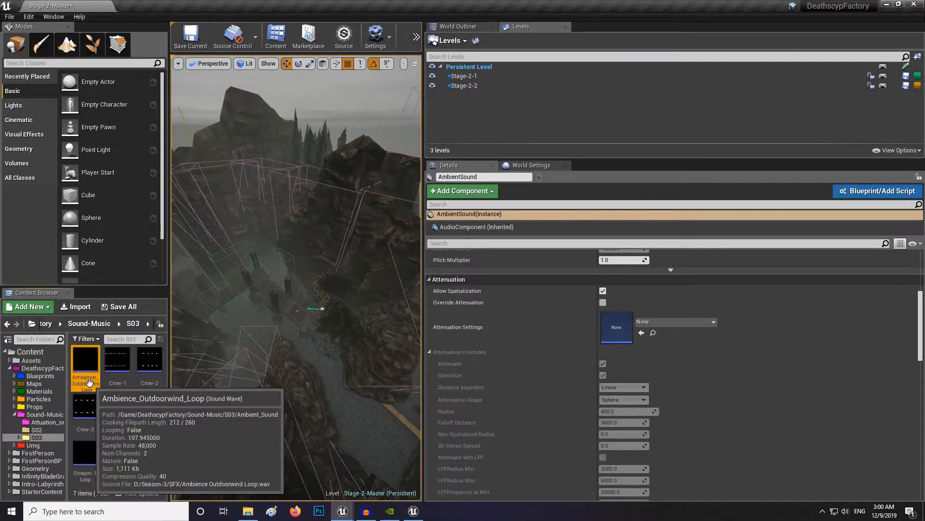
{"action": "double_click", "coordinate": [89, 383]}
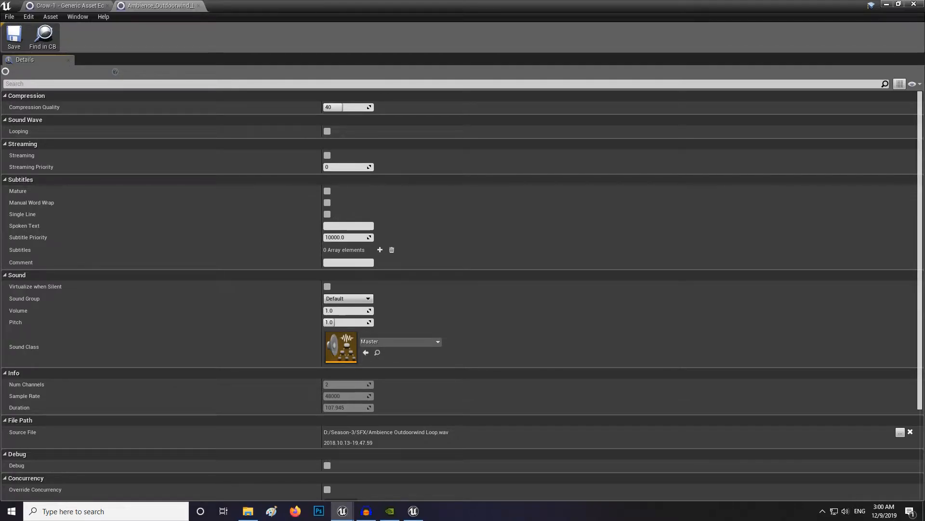
{"action": "left_click", "coordinate": [887, 5]}
{"action": "mouse_move", "coordinate": [86, 406]}
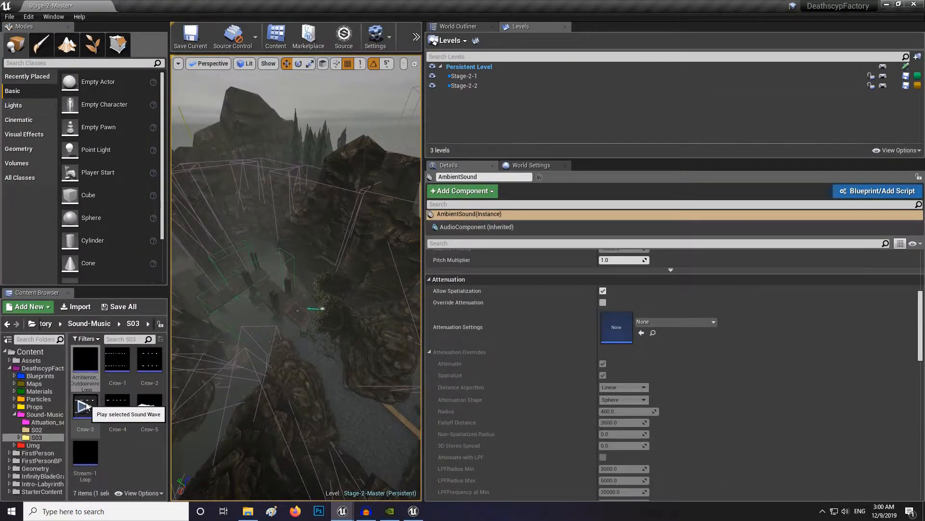
{"action": "double_click", "coordinate": [74, 377]}
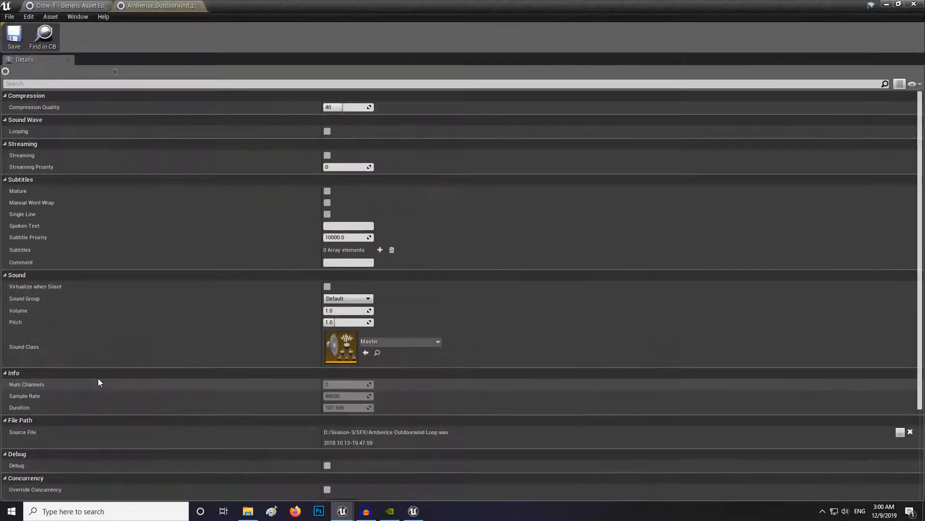
{"action": "left_click", "coordinate": [354, 108]}
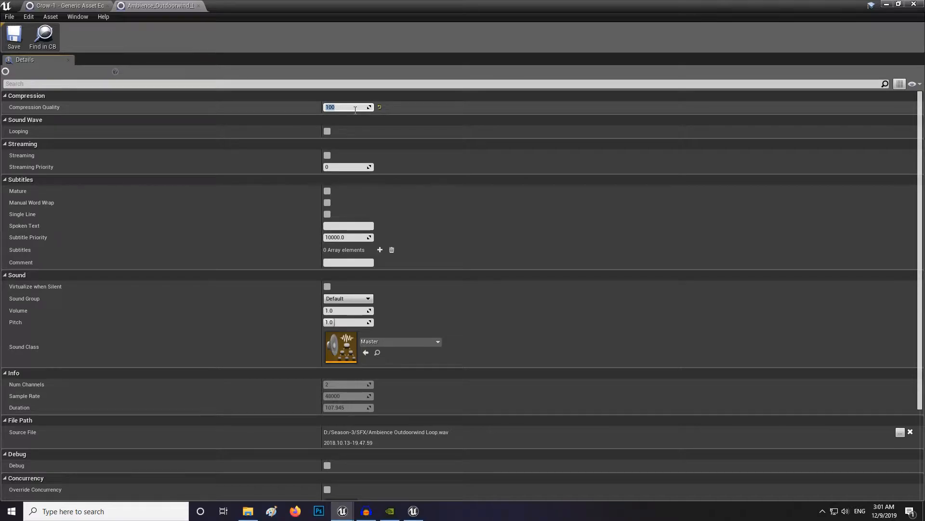
{"action": "left_click", "coordinate": [14, 36]}
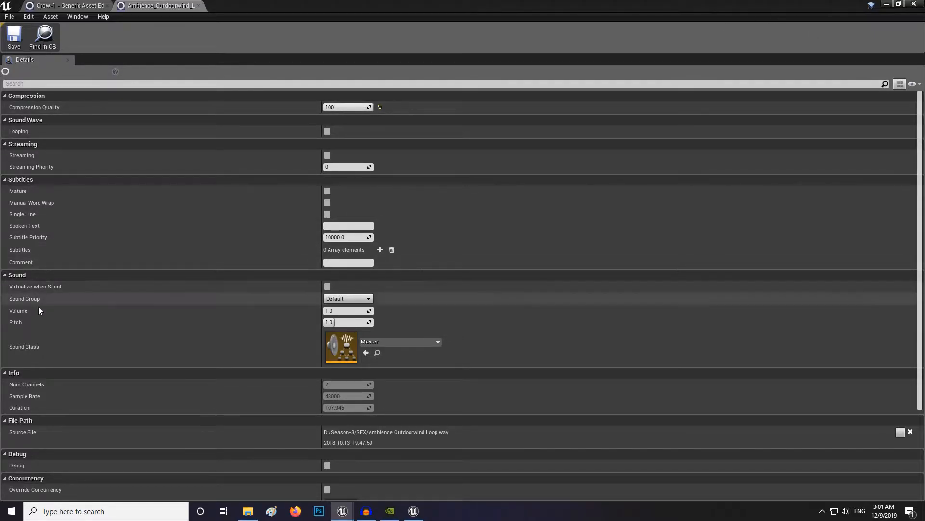
Set the Volume of Ambience_Outdoorwind_Loop to 1 and save the asset.
{"action": "left_click", "coordinate": [348, 310]}
{"action": "type", "text": "1"}
{"action": "type", "text": "0"}
{"action": "key", "text": "BackSpace"}
{"action": "key", "text": "BackSpace"}
{"action": "type", "text": "1"}
{"action": "key", "text": "Return"}
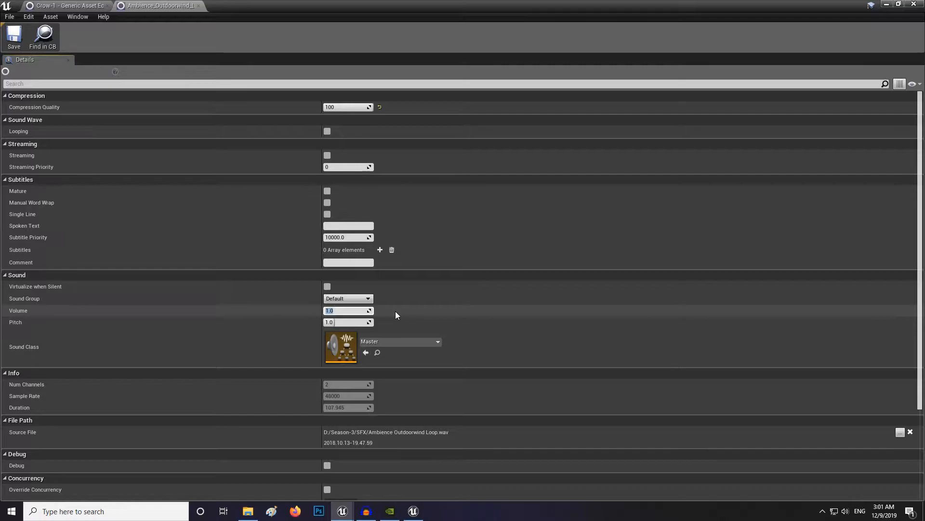
{"action": "left_click", "coordinate": [19, 31]}
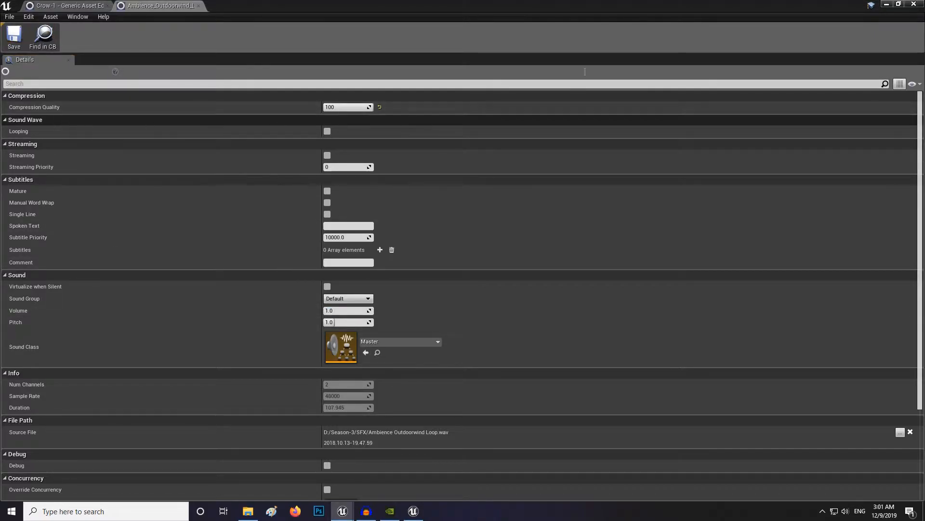
Return to the level editor to preview the Crow-5 sound and widen the Content Browser.
{"action": "left_click", "coordinate": [887, 4]}
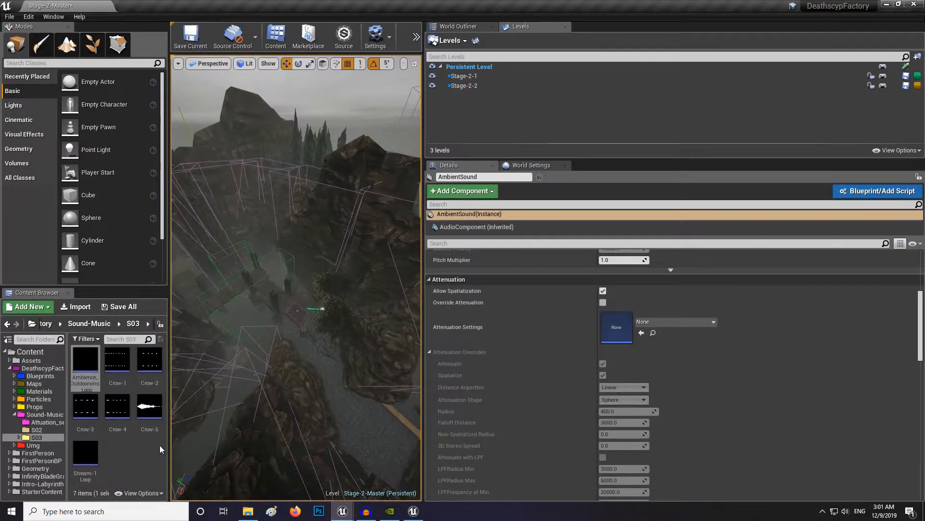
{"action": "left_click", "coordinate": [149, 406]}
{"action": "left_click_drag", "start_coordinate": [169, 285], "coordinate": [232, 297]}
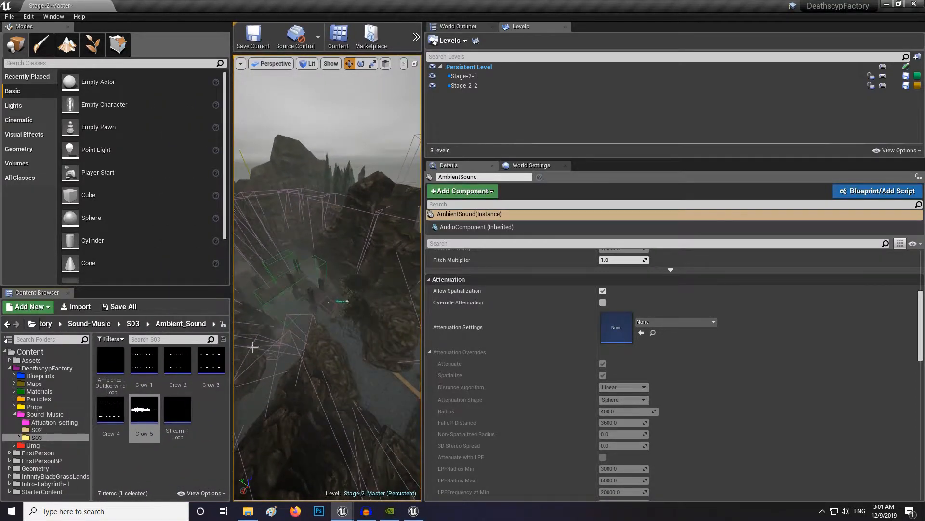
Look through the crow sound waves in the S03 folder and preview Crow-5 and Stream-1Loop.
{"action": "left_click", "coordinate": [110, 361]}
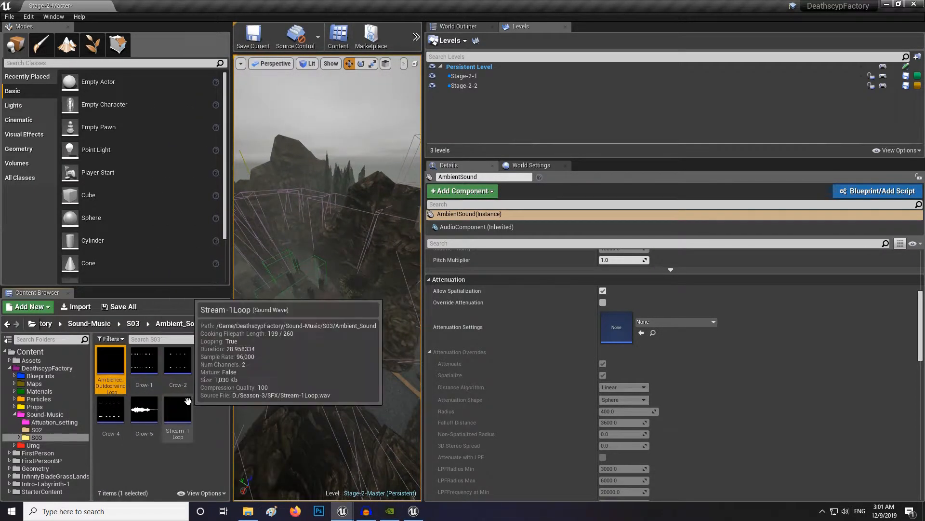
{"action": "left_click", "coordinate": [144, 379]}
{"action": "left_click", "coordinate": [173, 379]}
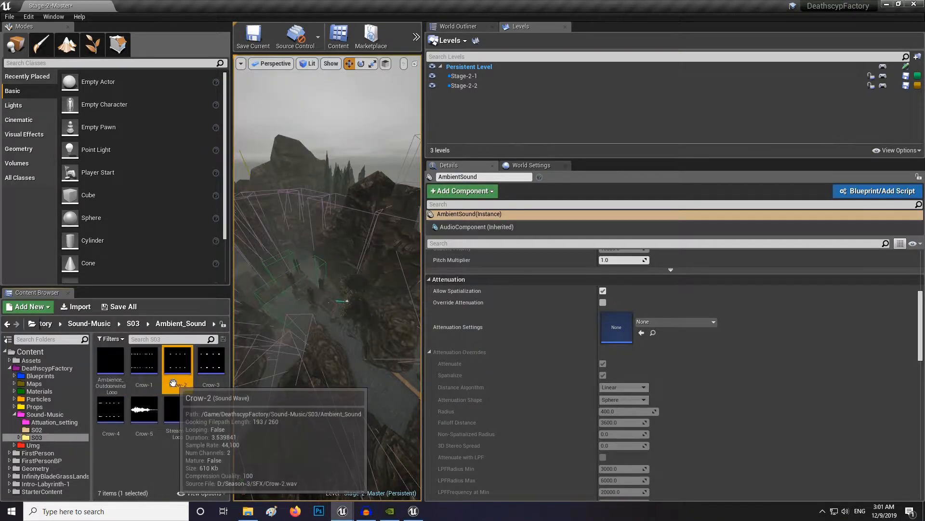
{"action": "left_click", "coordinate": [208, 377]}
{"action": "left_click", "coordinate": [144, 415]}
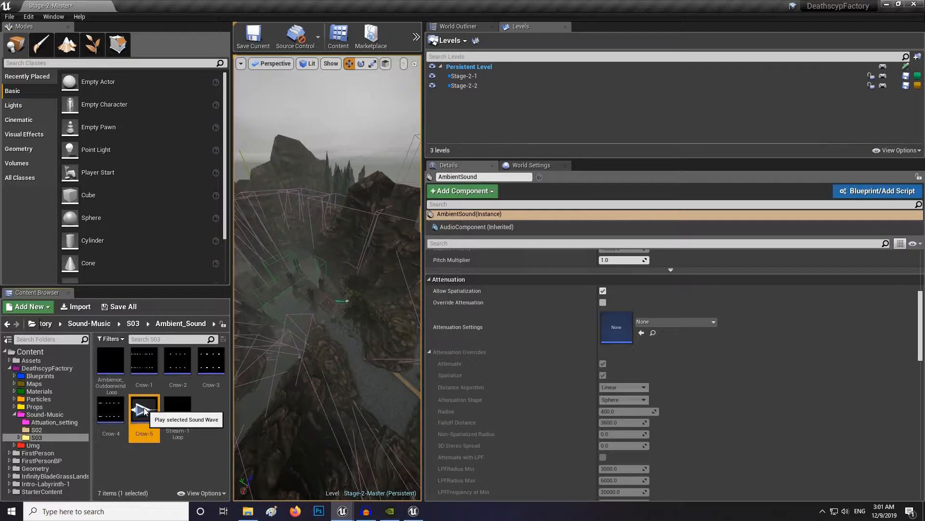
{"action": "left_click", "coordinate": [144, 410]}
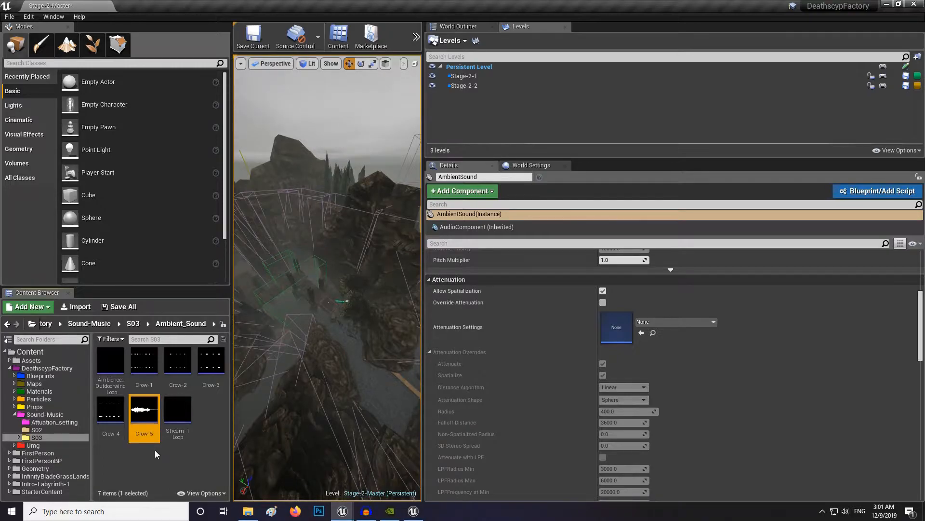
{"action": "left_click", "coordinate": [179, 431]}
{"action": "left_click", "coordinate": [178, 411]}
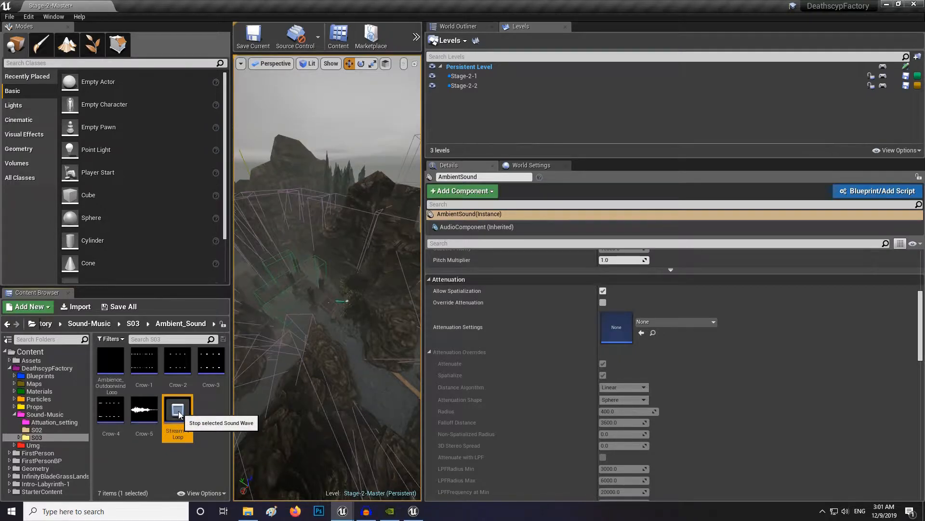
Enable Looping on the Ambience_Outdoorwind_Loop sound wave, save the asset, and close its editor.
{"action": "left_click", "coordinate": [115, 385]}
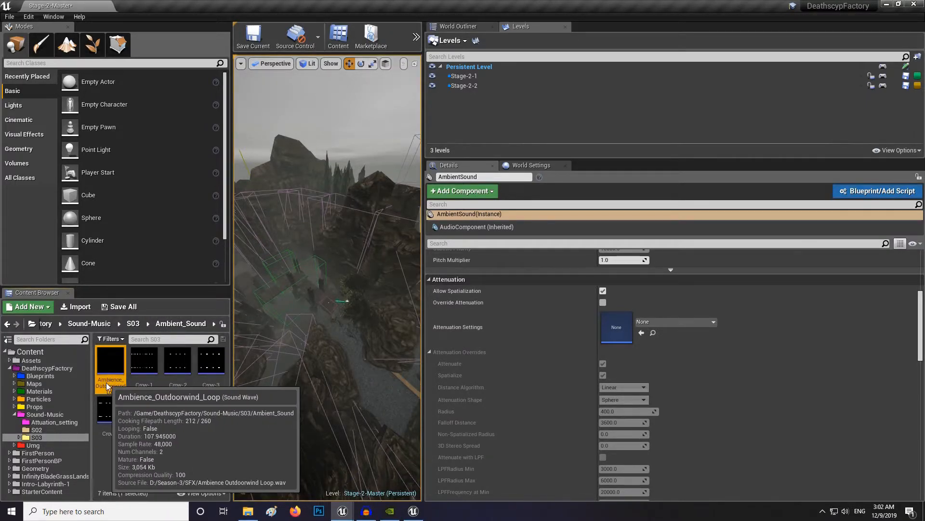
{"action": "double_click", "coordinate": [112, 384]}
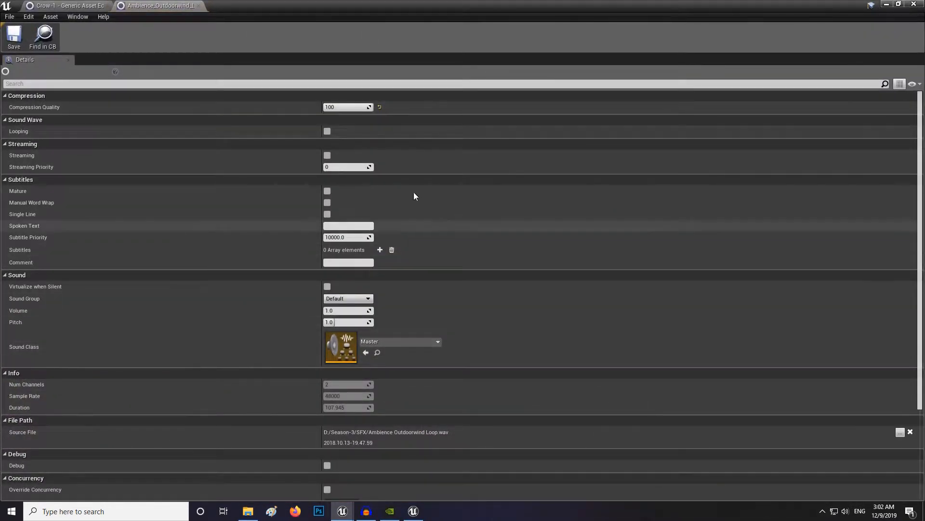
{"action": "left_click", "coordinate": [328, 131]}
{"action": "left_click", "coordinate": [15, 36]}
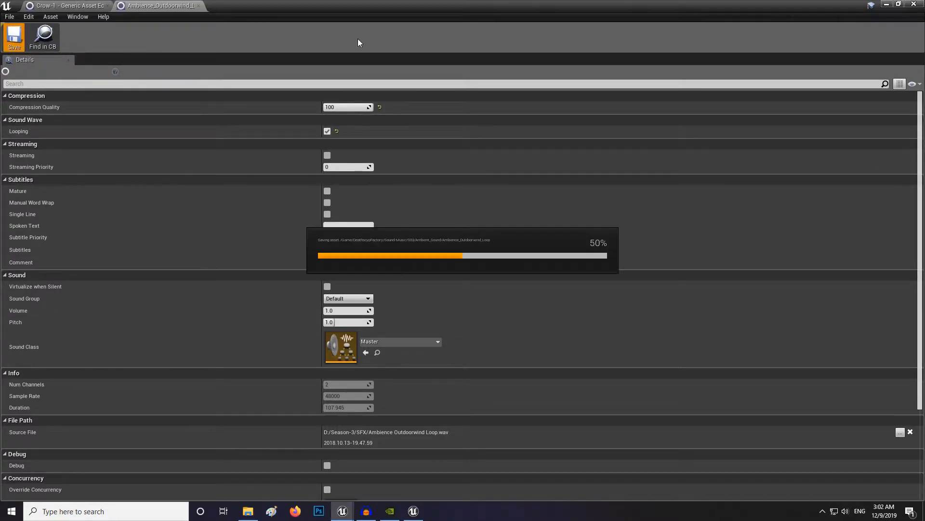
{"action": "left_click", "coordinate": [912, 4]}
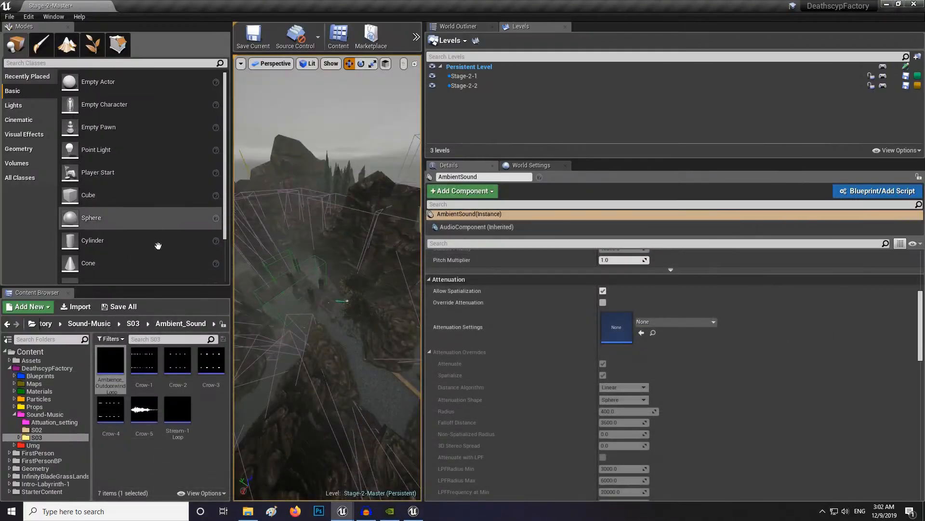
Check the Looping setting of the Stream-1Loop sound wave, then return to the level editor and widen the viewport.
{"action": "double_click", "coordinate": [186, 431]}
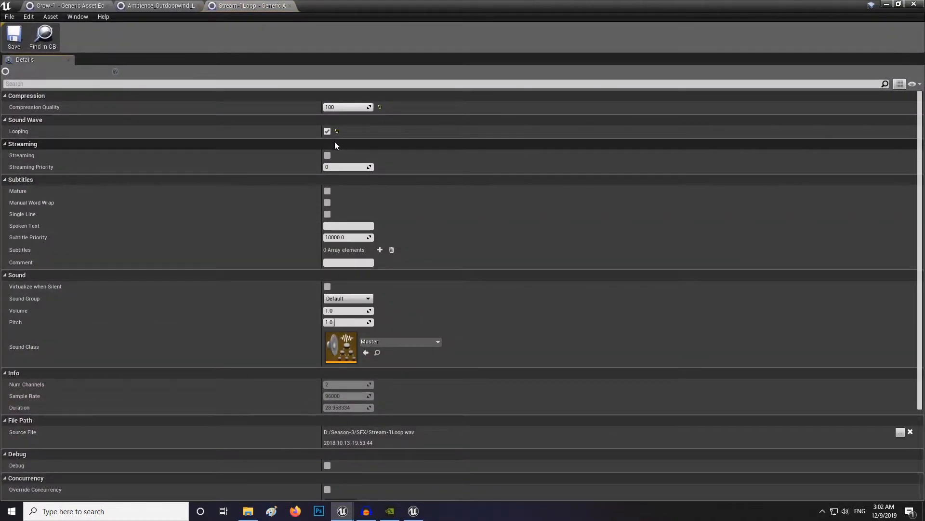
{"action": "left_click", "coordinate": [887, 4]}
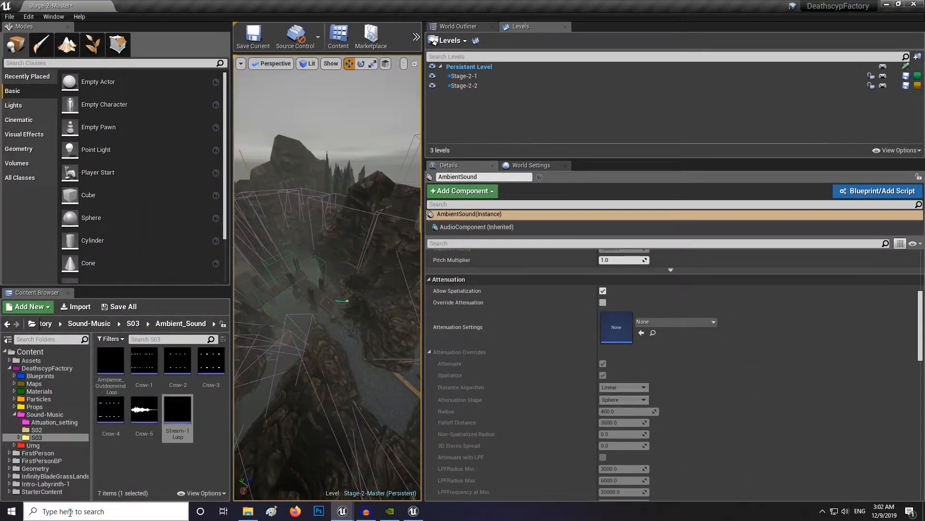
{"action": "right_click_drag", "start_coordinate": [334, 303], "coordinate": [302, 304]}
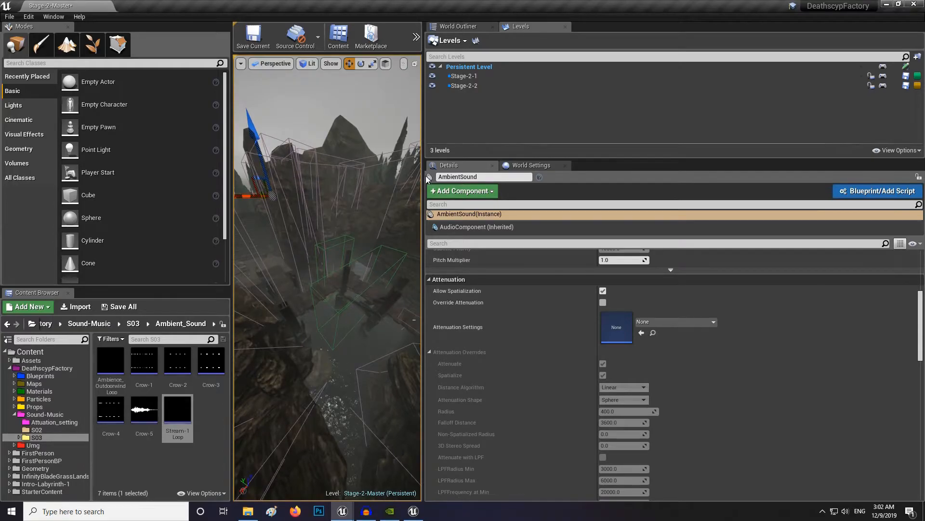
{"action": "left_click_drag", "start_coordinate": [423, 176], "coordinate": [606, 186]}
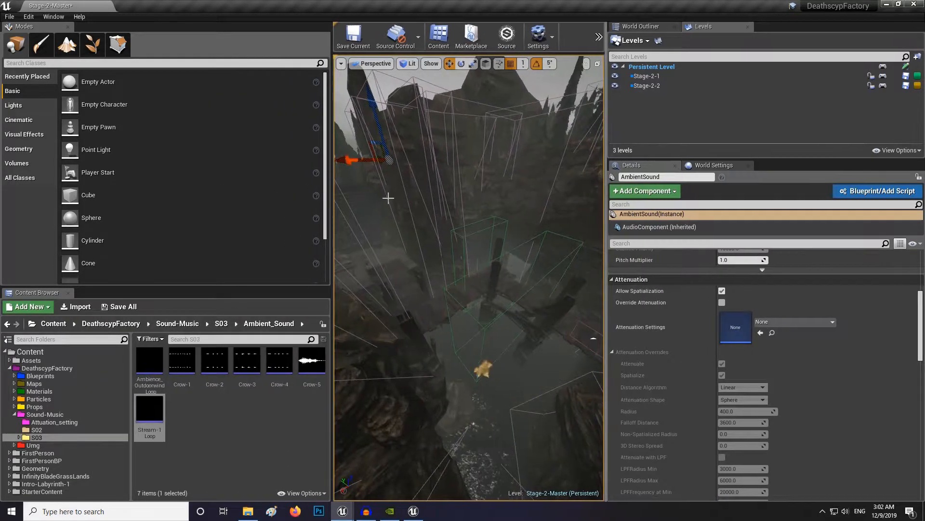
{"action": "left_click_drag", "start_coordinate": [333, 193], "coordinate": [190, 188]}
{"action": "left_click_drag", "start_coordinate": [606, 190], "coordinate": [611, 190]}
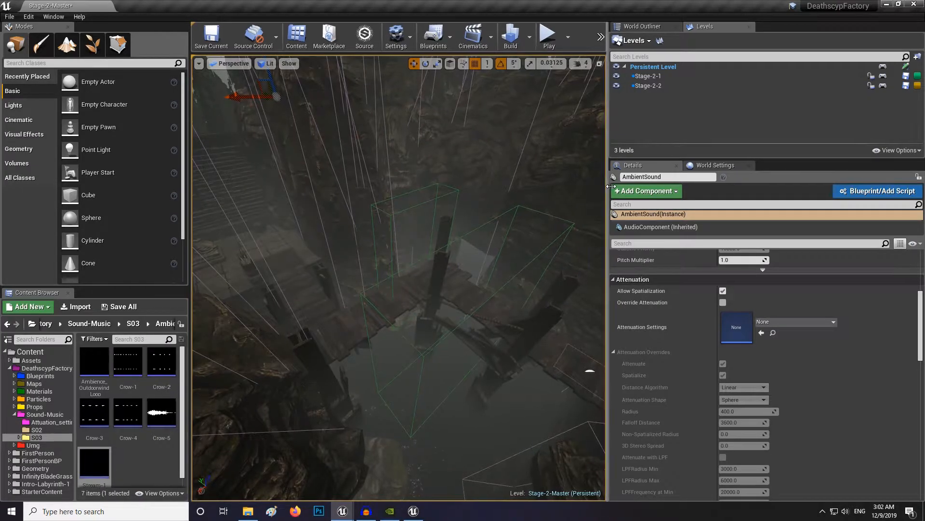
Find the Ambient Sound actor and place it with the Stream-1Loop sound near the water below the wooden bridge.
{"action": "right_click_drag", "start_coordinate": [514, 235], "coordinate": [480, 261]}
{"action": "scroll", "coordinate": [145, 463], "scroll_direction": "down", "scroll_amount": 1}
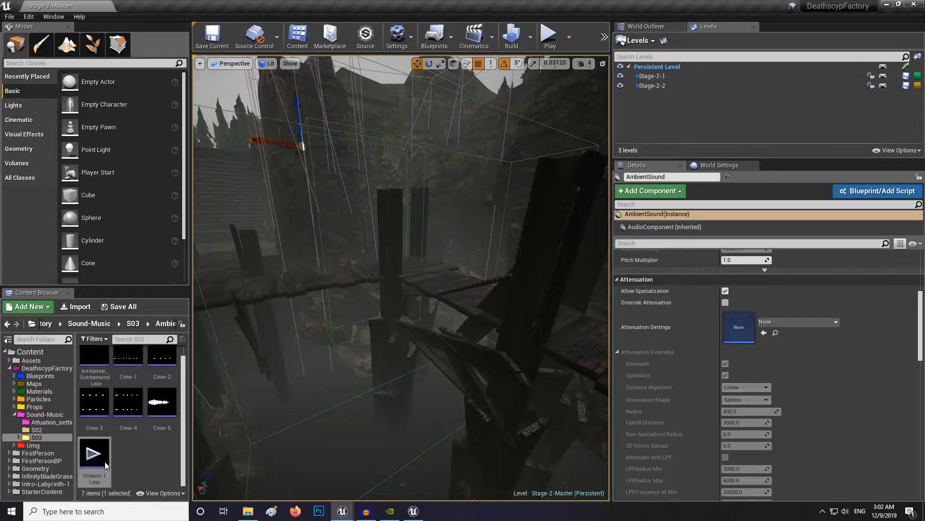
{"action": "left_click", "coordinate": [30, 64]}
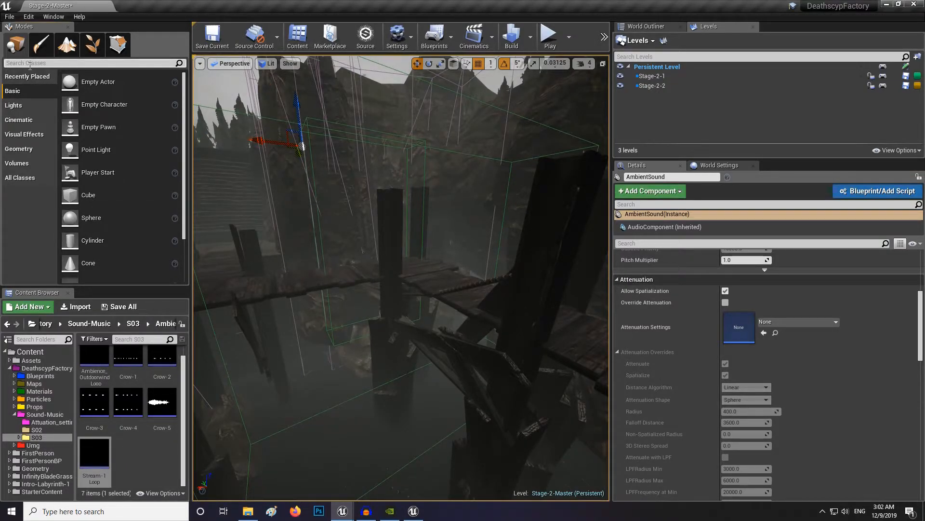
{"action": "type", "text": "ambien"}
{"action": "left_click_drag", "start_coordinate": [44, 77], "coordinate": [512, 322]}
{"action": "left_click_drag", "start_coordinate": [416, 299], "coordinate": [416, 299]}
{"action": "right_click_drag", "start_coordinate": [416, 299], "coordinate": [511, 344]}
{"action": "left_click_drag", "start_coordinate": [339, 208], "coordinate": [404, 326]}
{"action": "right_click_drag", "start_coordinate": [463, 346], "coordinate": [419, 316]}
{"action": "left_click_drag", "start_coordinate": [466, 403], "coordinate": [479, 329]}
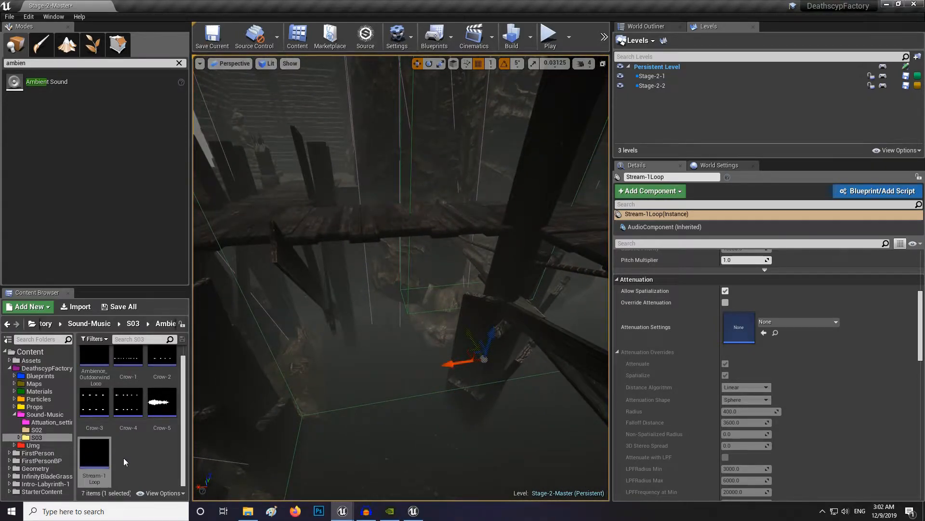
Save all unsaved content, including the Stage-2-Master level.
{"action": "scroll", "coordinate": [674, 410], "scroll_direction": "up", "scroll_amount": 5}
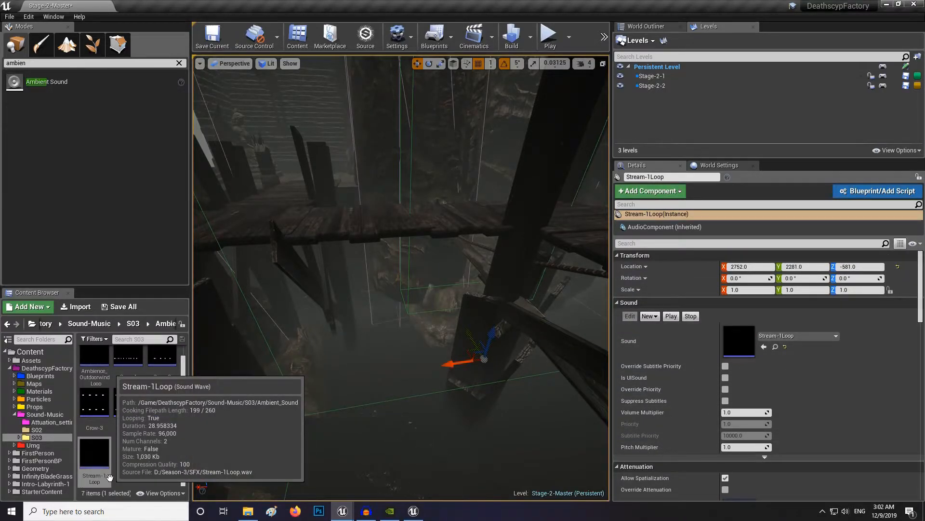
{"action": "left_click", "coordinate": [120, 306]}
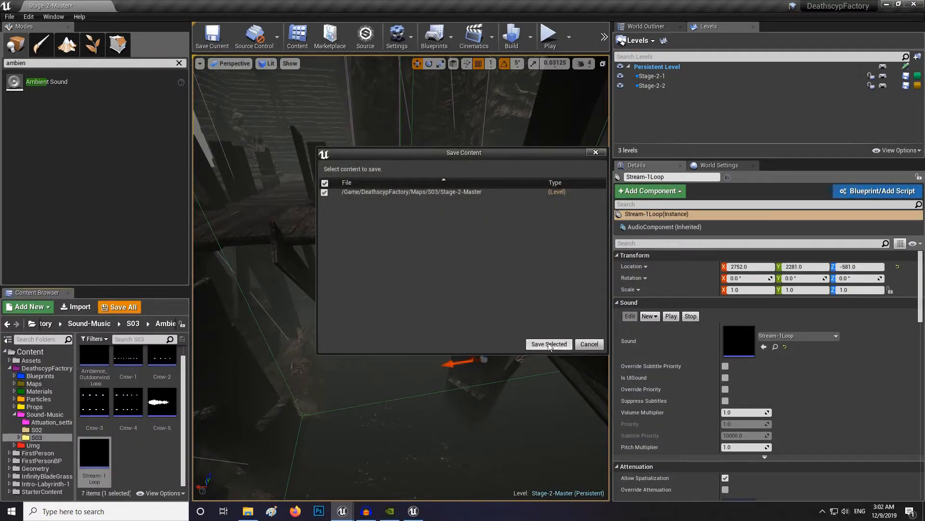
{"action": "left_click", "coordinate": [549, 344]}
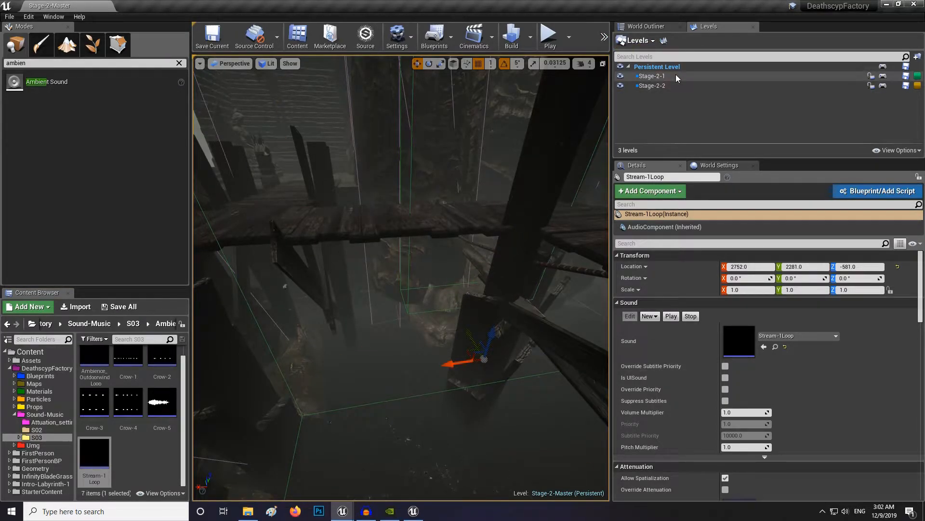
Reposition the Stream-1Loop ambient sound actor over the water beneath the centre of the wooden bridge.
{"action": "scroll", "coordinate": [817, 360], "scroll_direction": "down", "scroll_amount": 2}
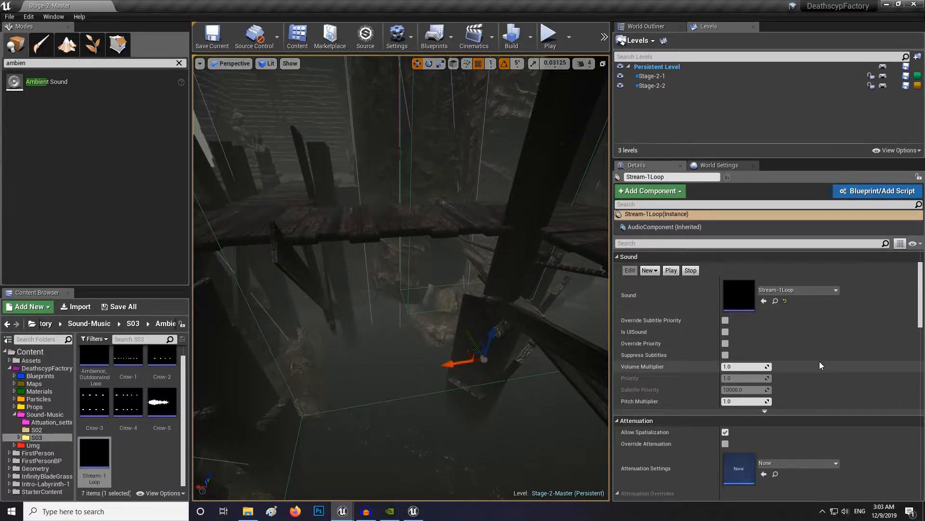
{"action": "key", "text": "s"}
{"action": "right_click_drag", "start_coordinate": [486, 321], "coordinate": [564, 308]}
{"action": "right_click_drag", "start_coordinate": [436, 329], "coordinate": [435, 372]}
{"action": "key", "text": "w"}
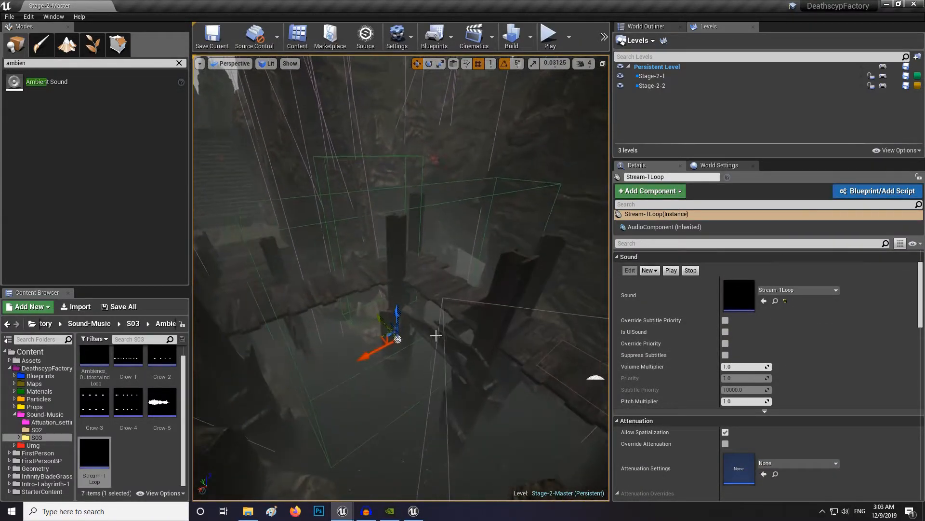
{"action": "left_click_drag", "start_coordinate": [396, 315], "coordinate": [409, 337]}
{"action": "key", "text": "s"}
{"action": "right_click_drag", "start_coordinate": [408, 337], "coordinate": [646, 318]}
{"action": "key", "text": "w"}
{"action": "key", "text": "w"}
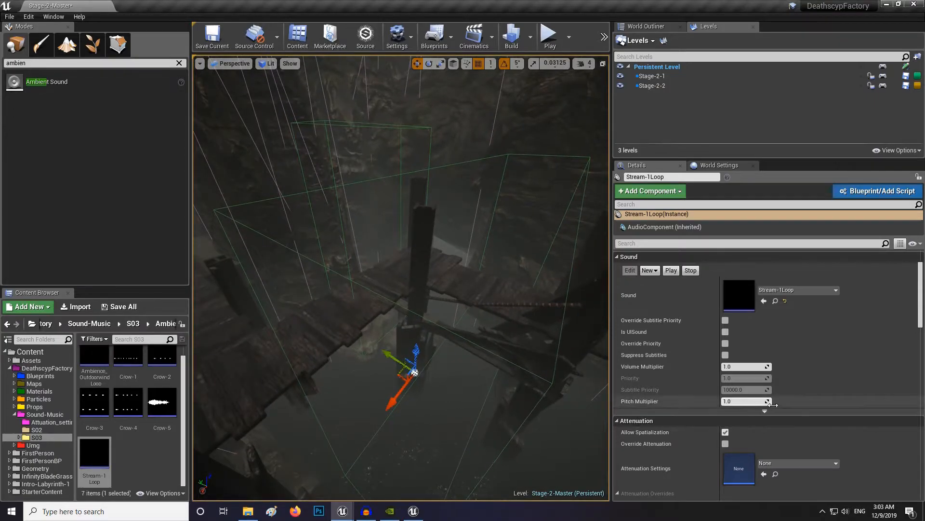
Enable Override Attenuation for the Stream-1Loop actor and view its attenuation sphere in the level.
{"action": "scroll", "coordinate": [761, 404], "scroll_direction": "down", "scroll_amount": 2}
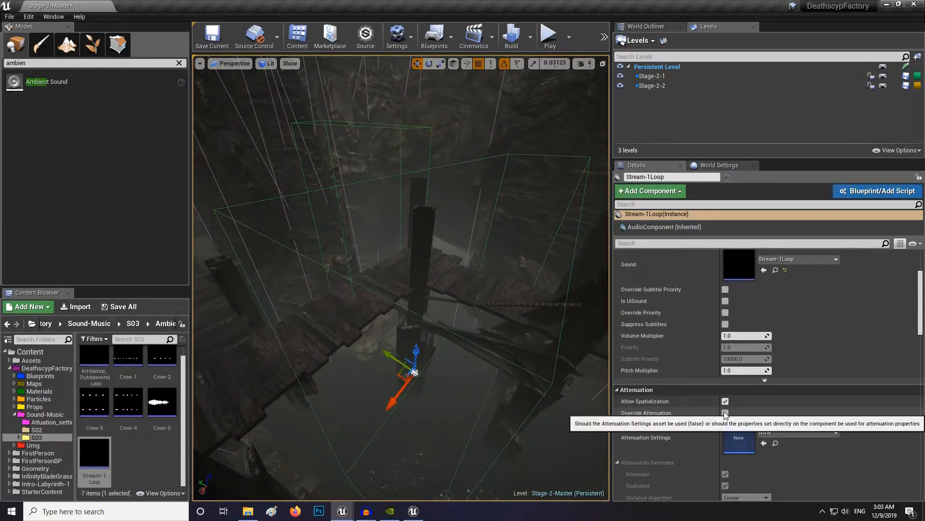
{"action": "left_click", "coordinate": [725, 413]}
{"action": "mouse_move", "coordinate": [477, 351]}
{"action": "right_mouse_down"}
{"action": "mouse_move", "coordinate": [469, 323]}
{"action": "mouse_move", "coordinate": [525, 321]}
{"action": "mouse_move", "coordinate": [521, 303]}
{"action": "mouse_move", "coordinate": [474, 316]}
{"action": "mouse_move", "coordinate": [475, 350]}
{"action": "right_mouse_up"}
{"action": "key", "text": "s"}
{"action": "key", "text": "w"}
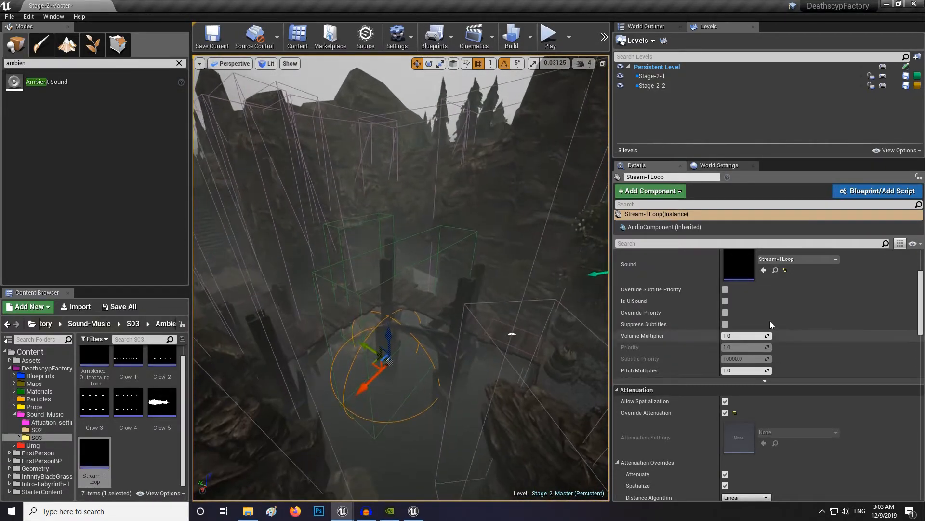
Set the Stream-1Loop actor's attenuation Radius to 400 and its Falloff Distance to 1500.
{"action": "scroll", "coordinate": [771, 407], "scroll_direction": "down", "scroll_amount": 5}
{"action": "left_click", "coordinate": [743, 399]}
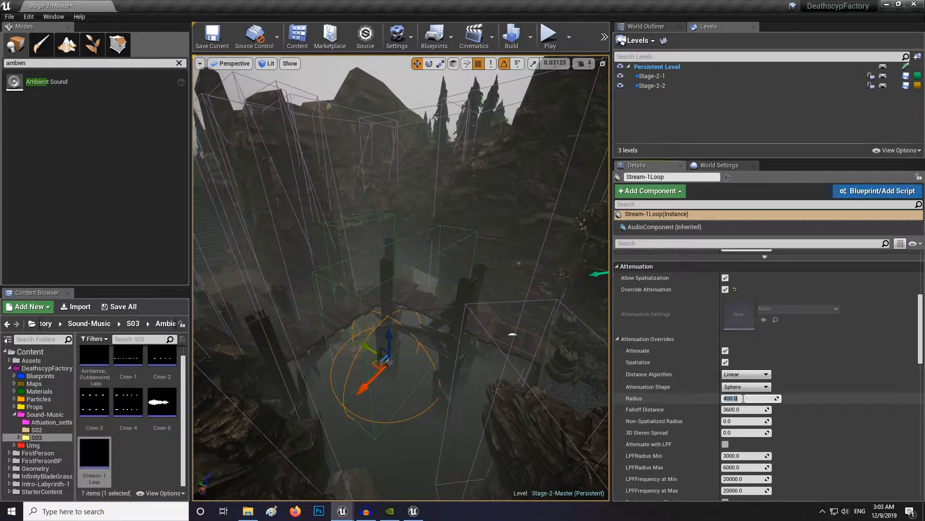
{"action": "type", "text": "2"}
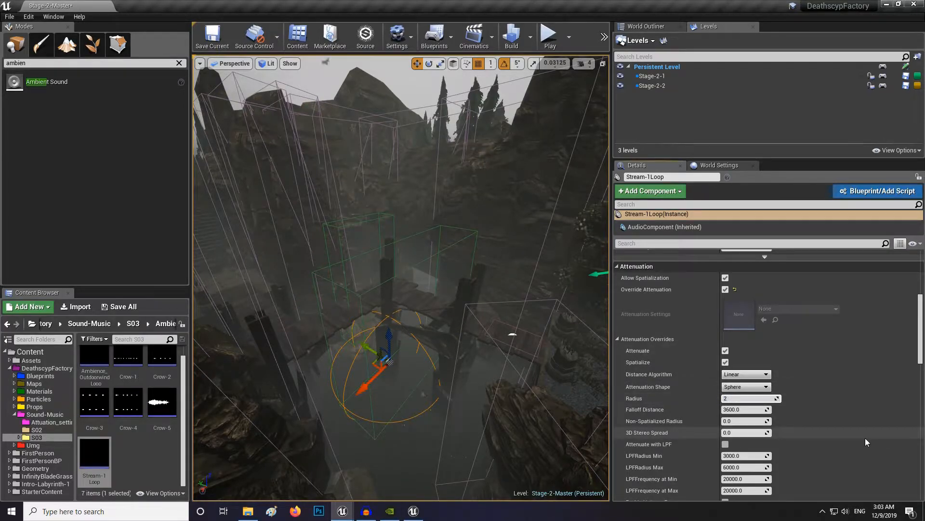
{"action": "key", "text": "BackSpace"}
{"action": "type", "text": "400"}
{"action": "key", "text": "Tab"}
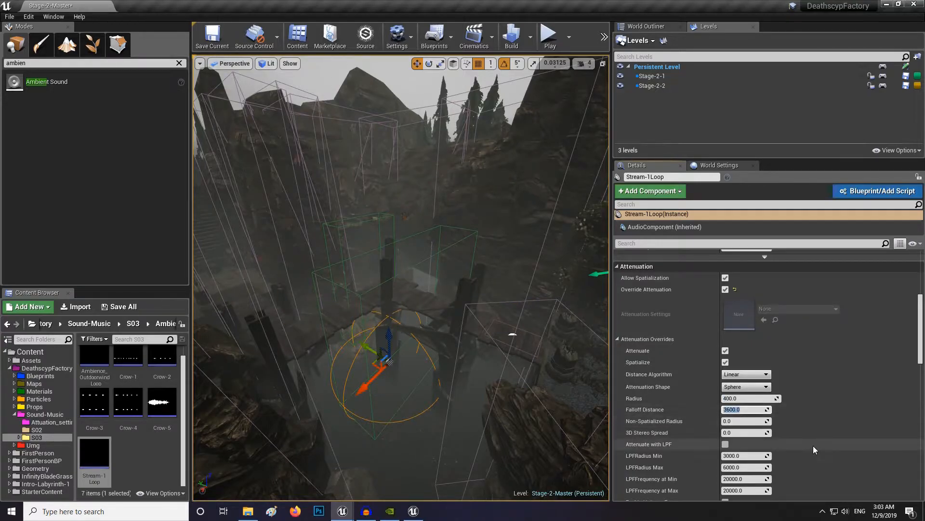
{"action": "type", "text": "1500"}
{"action": "key", "text": "Return"}
Examine the extent of the Stream-1Loop attenuation spheres around the bridge, rocks and path.
{"action": "right_click_drag", "start_coordinate": [544, 386], "coordinate": [581, 364]}
{"action": "key", "text": "s"}
{"action": "key", "text": "w"}
{"action": "key", "text": "w"}
{"action": "key", "text": "w"}
{"action": "right_click_drag", "start_coordinate": [497, 232], "coordinate": [516, 284]}
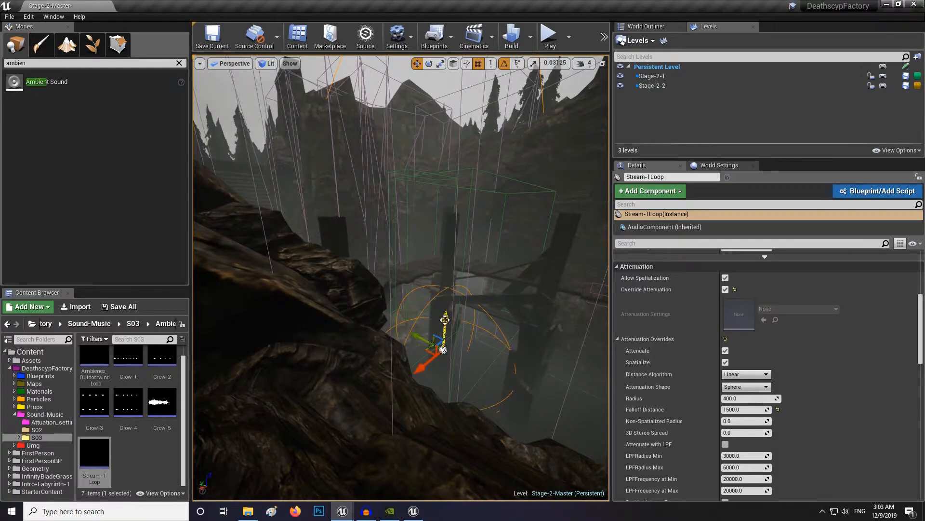
{"action": "key", "text": "w"}
{"action": "key", "text": "d"}
{"action": "right_click_drag", "start_coordinate": [463, 311], "coordinate": [402, 311]}
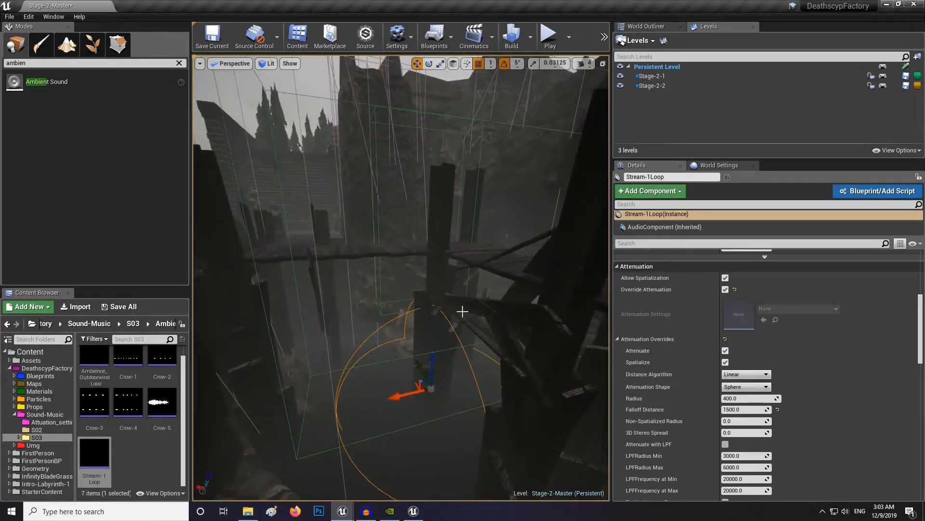
{"action": "key", "text": "d"}
{"action": "right_click_drag", "start_coordinate": [502, 333], "coordinate": [446, 239]}
{"action": "key", "text": "s"}
Clear the actor class search and save the Stage-2-Master level.
{"action": "left_click_drag", "start_coordinate": [30, 64], "coordinate": [2, 72]}
{"action": "key", "text": "BackSpace"}
{"action": "key", "text": "BackSpace"}
{"action": "key", "text": "BackSpace"}
{"action": "key", "text": "BackSpace"}
{"action": "key", "text": "BackSpace"}
{"action": "key", "text": "BackSpace"}
{"action": "key", "text": "ctrl+s"}
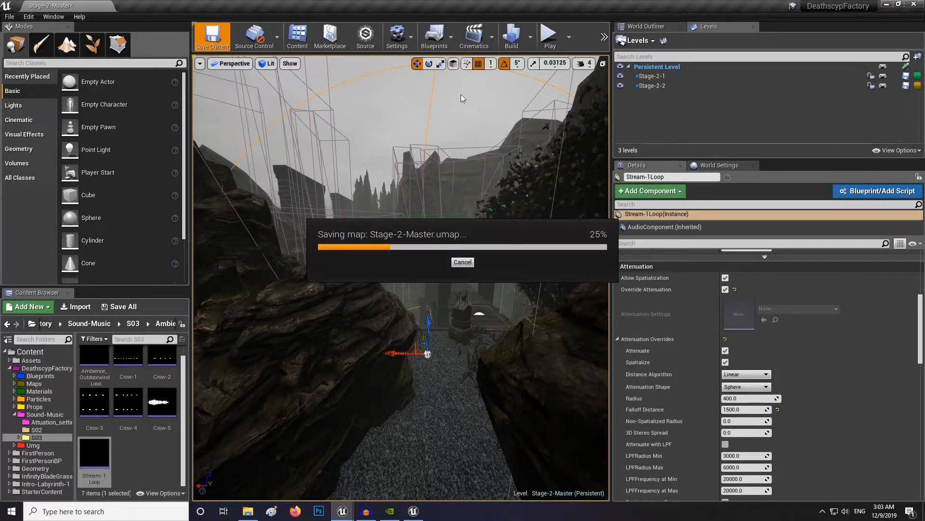
Play-test the level, walk across the wooden bridge in full screen to hear the stream, and return to the editor layout.
{"action": "left_click", "coordinate": [549, 36]}
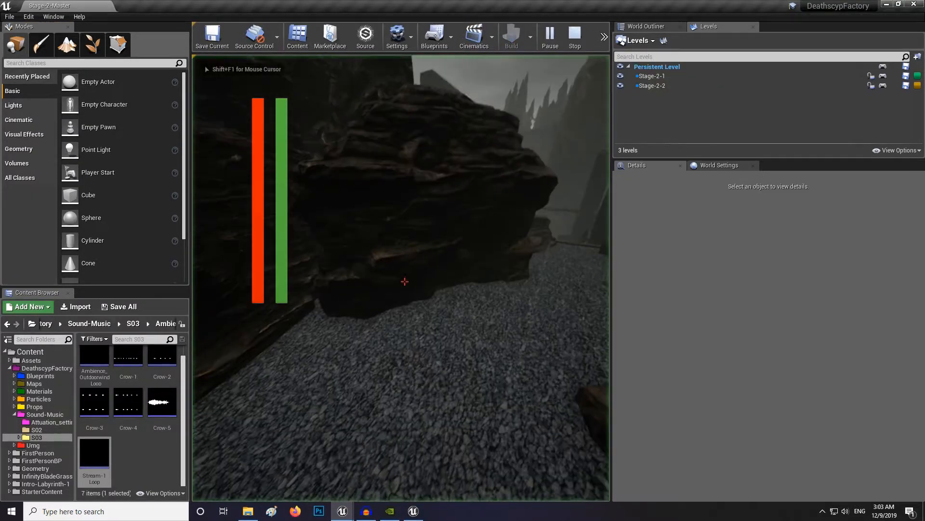
{"action": "key", "text": "w"}
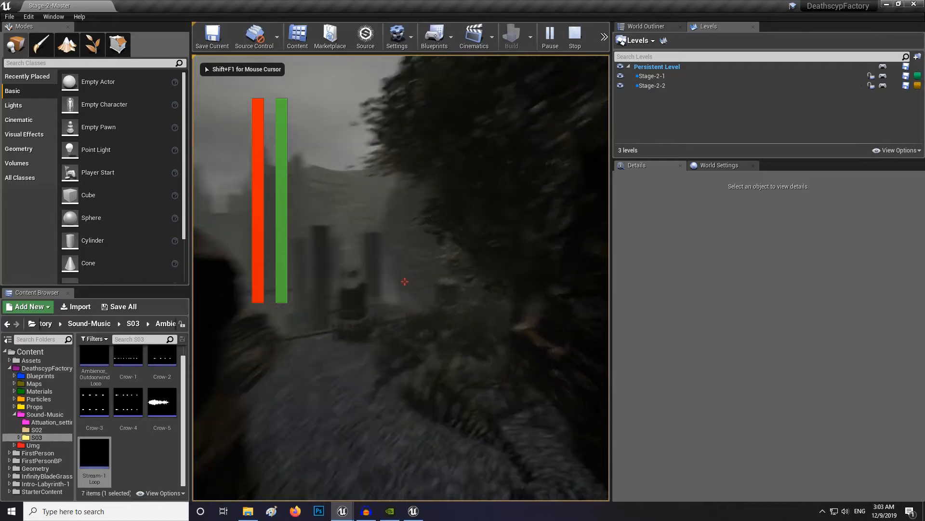
{"action": "key", "text": "w"}
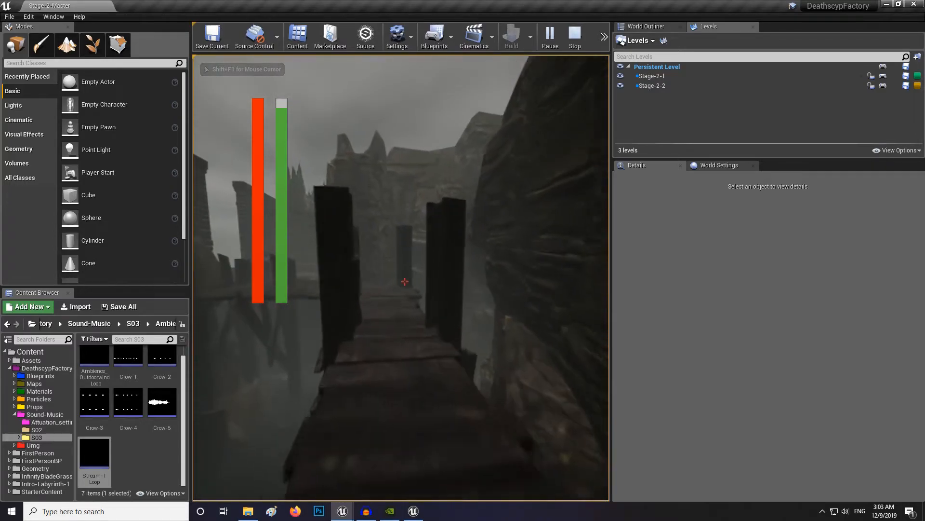
{"action": "key", "text": "w"}
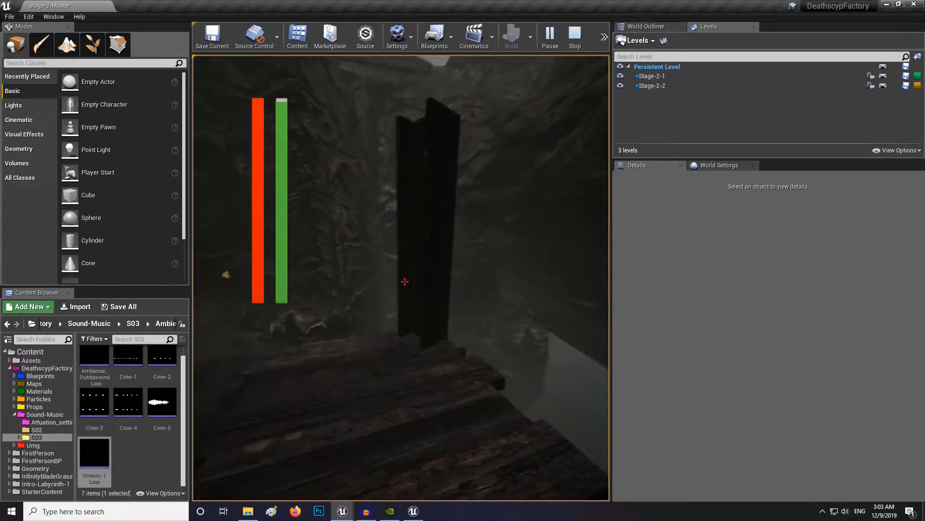
{"action": "key", "text": "F11"}
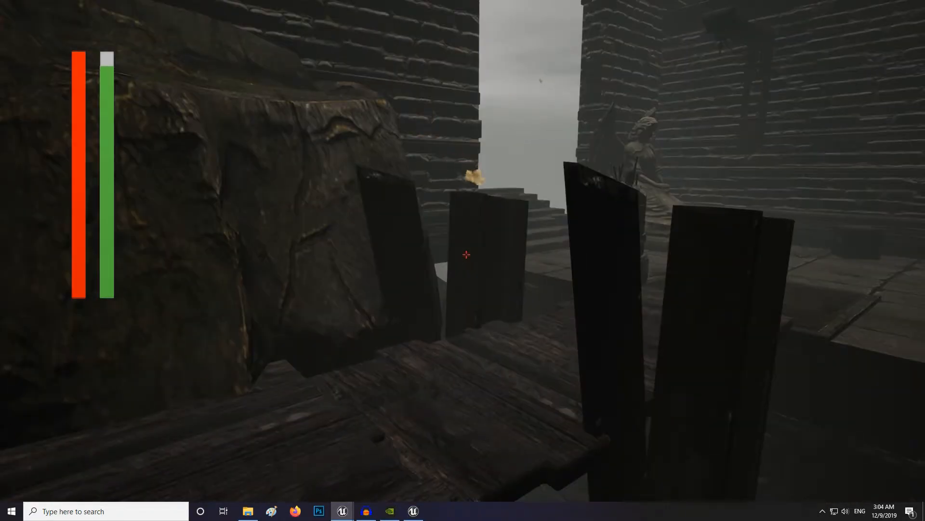
{"action": "key", "text": "Escape"}
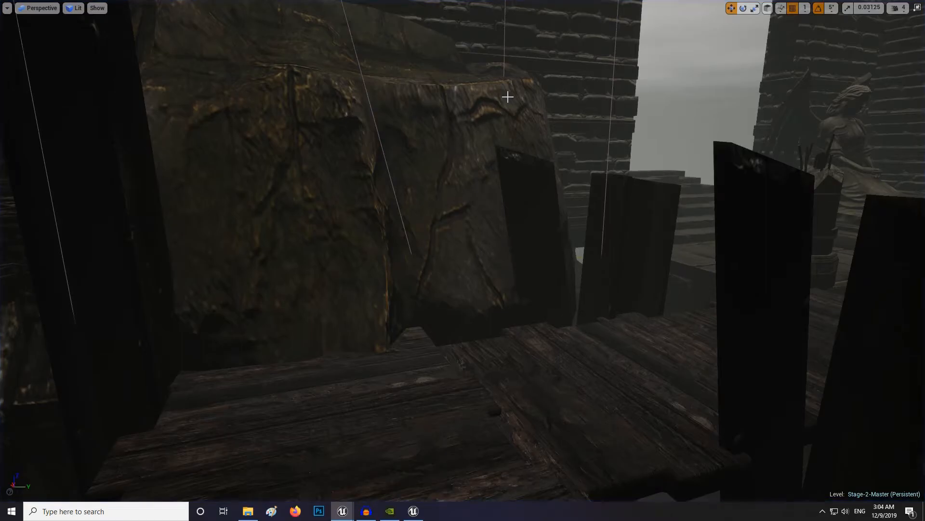
{"action": "key", "text": "F11"}
Disable Spatialize in the Stream-1Loop actor's attenuation overrides.
{"action": "right_click_drag", "start_coordinate": [433, 180], "coordinate": [265, 182]}
{"action": "key", "text": "w"}
{"action": "right_click_drag", "start_coordinate": [410, 209], "coordinate": [424, 180]}
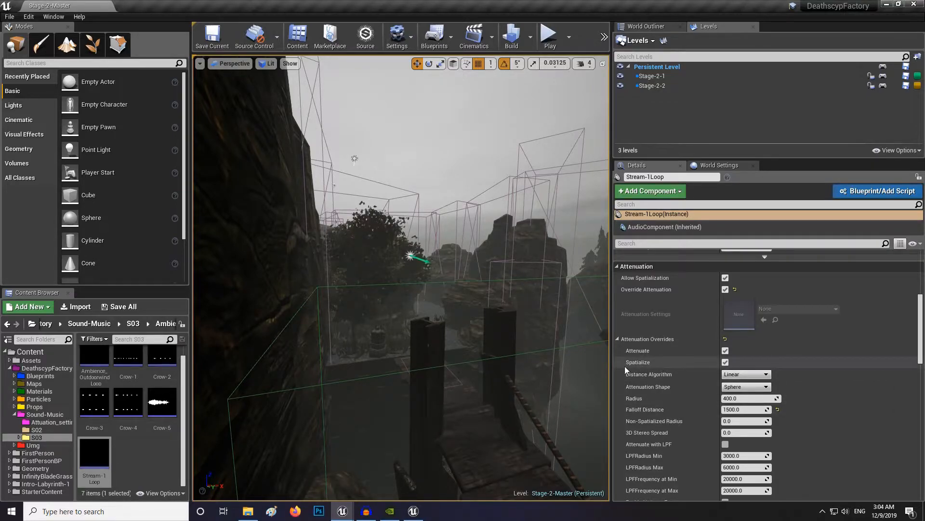
{"action": "left_click", "coordinate": [725, 362]}
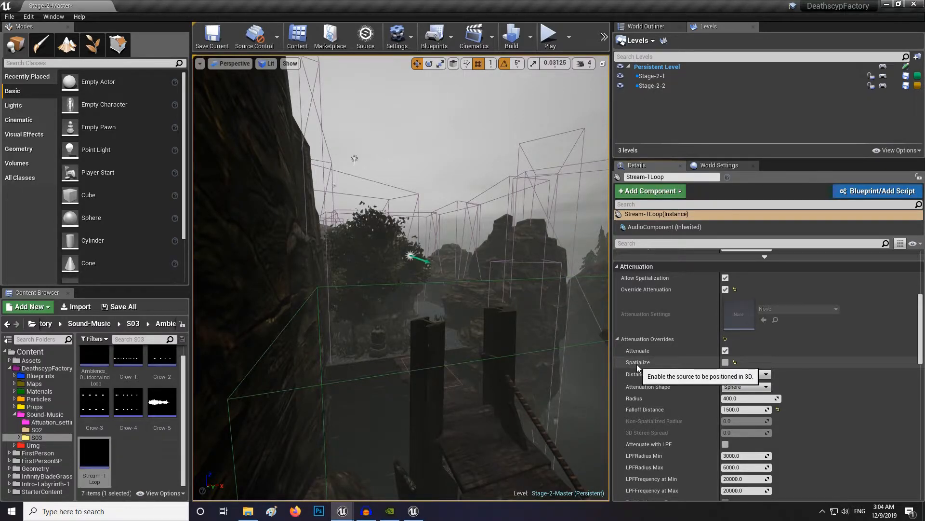
{"action": "right_click_drag", "start_coordinate": [442, 362], "coordinate": [598, 362]}
{"action": "mouse_move", "coordinate": [441, 320]}
{"action": "right_mouse_down"}
{"action": "mouse_move", "coordinate": [406, 325]}
{"action": "mouse_move", "coordinate": [441, 320]}
{"action": "mouse_move", "coordinate": [440, 337]}
{"action": "mouse_move", "coordinate": [436, 294]}
{"action": "mouse_move", "coordinate": [436, 320]}
{"action": "right_mouse_up"}
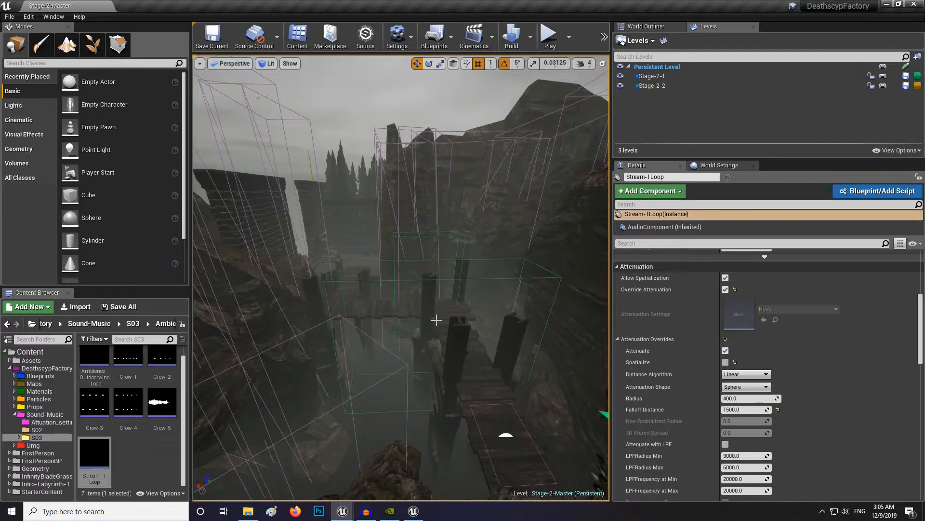
Arrange the DeathscypFactory and MyProject editor windows side by side.
{"action": "left_click", "coordinate": [898, 4]}
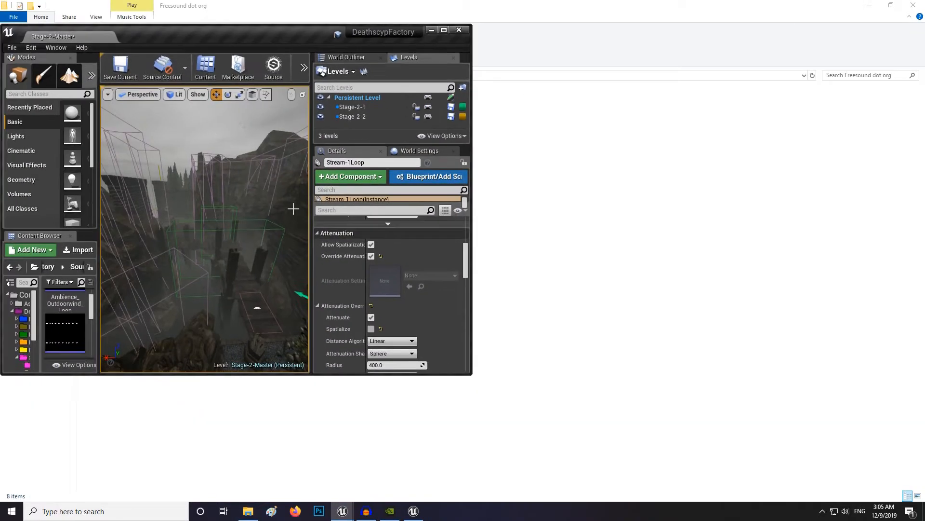
{"action": "left_click_drag", "start_coordinate": [305, 26], "coordinate": [303, 1]}
{"action": "left_click_drag", "start_coordinate": [472, 195], "coordinate": [453, 196]}
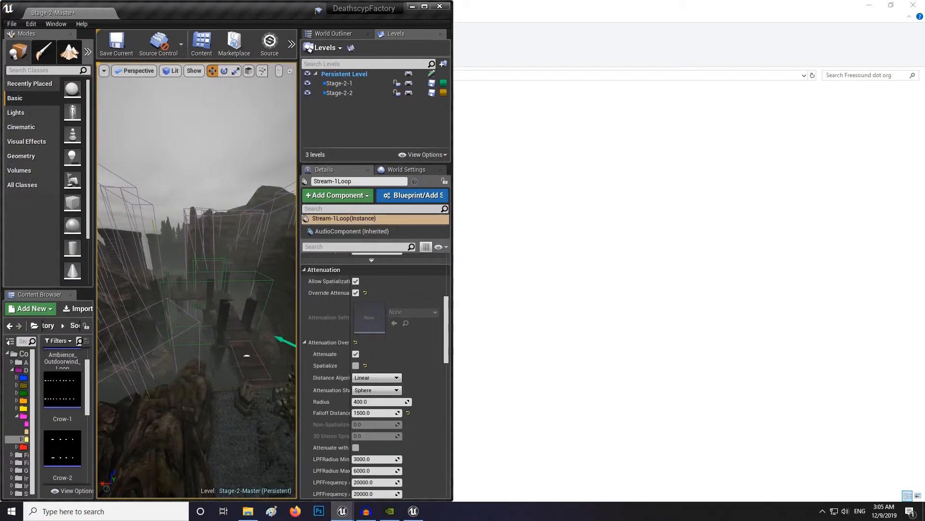
{"action": "left_click", "coordinate": [413, 511]}
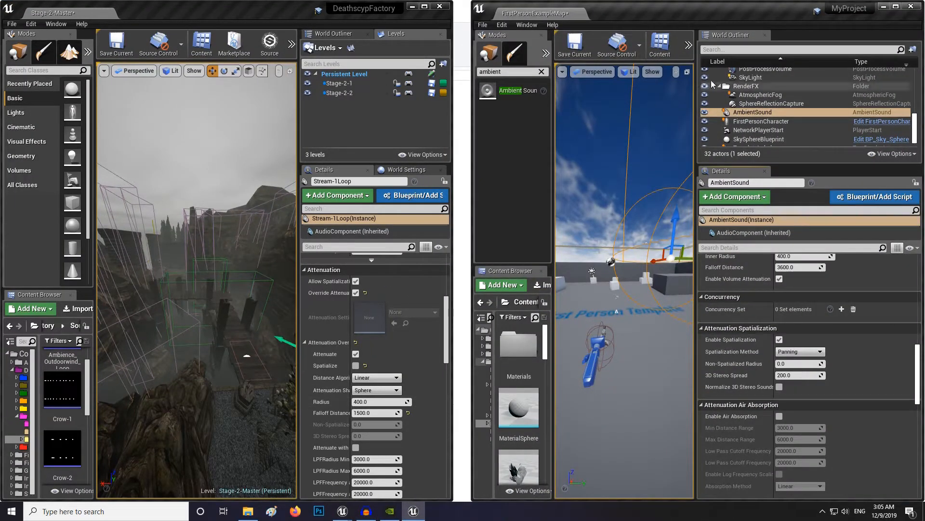
{"action": "left_click_drag", "start_coordinate": [657, 10], "coordinate": [641, 11]}
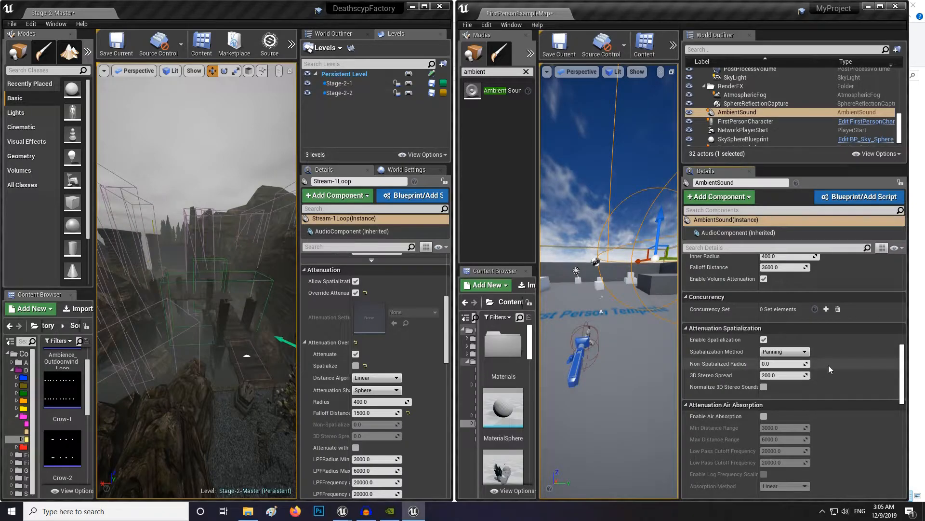
Compare the AmbientSound attenuation, spatialization and modulation settings in MyProject with the Stream-1Loop attenuation overrides.
{"action": "scroll", "coordinate": [833, 366], "scroll_direction": "up", "scroll_amount": 2}
{"action": "scroll", "coordinate": [832, 363], "scroll_direction": "up", "scroll_amount": 3}
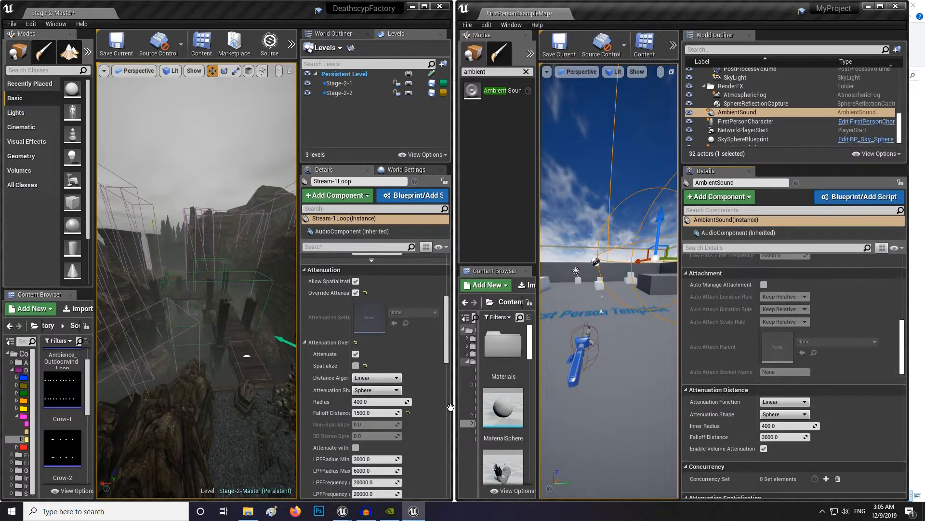
{"action": "scroll", "coordinate": [395, 370], "scroll_direction": "down", "scroll_amount": 2}
{"action": "scroll", "coordinate": [395, 371], "scroll_direction": "up", "scroll_amount": 2}
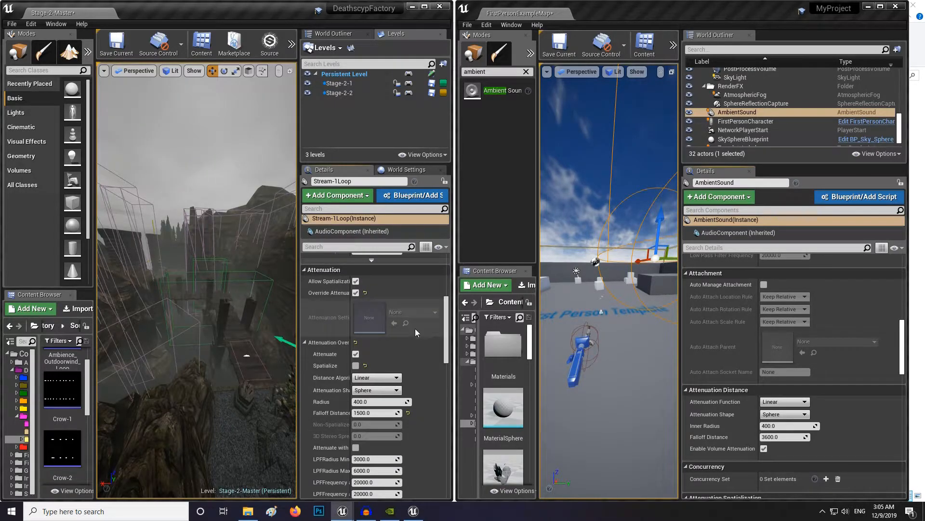
{"action": "scroll", "coordinate": [412, 362], "scroll_direction": "down", "scroll_amount": 1}
{"action": "scroll", "coordinate": [736, 338], "scroll_direction": "up", "scroll_amount": 3}
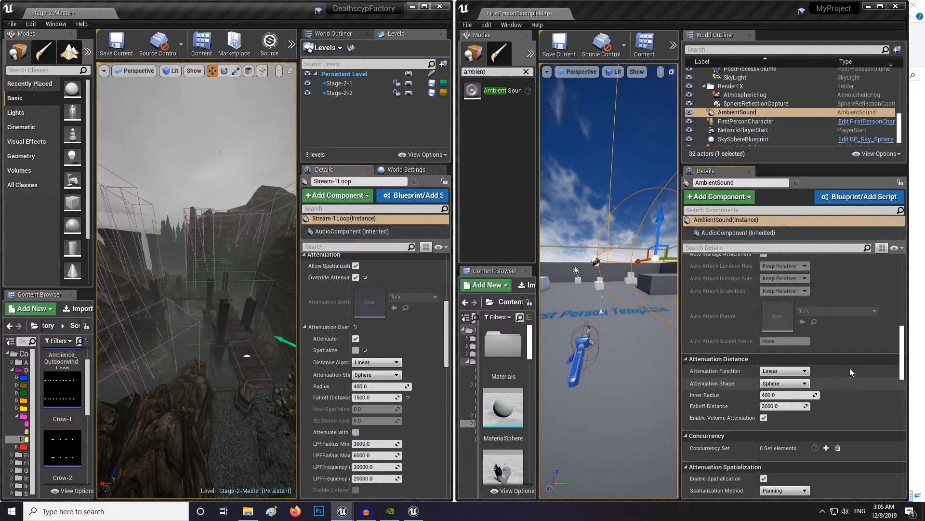
{"action": "scroll", "coordinate": [851, 357], "scroll_direction": "down", "scroll_amount": 9}
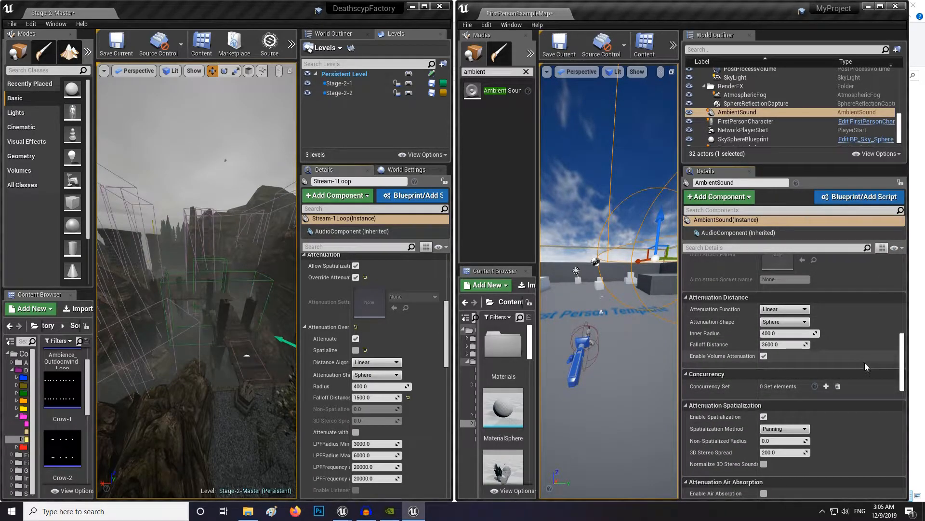
{"action": "scroll", "coordinate": [863, 361], "scroll_direction": "down", "scroll_amount": 4}
{"action": "scroll", "coordinate": [872, 378], "scroll_direction": "up", "scroll_amount": 3}
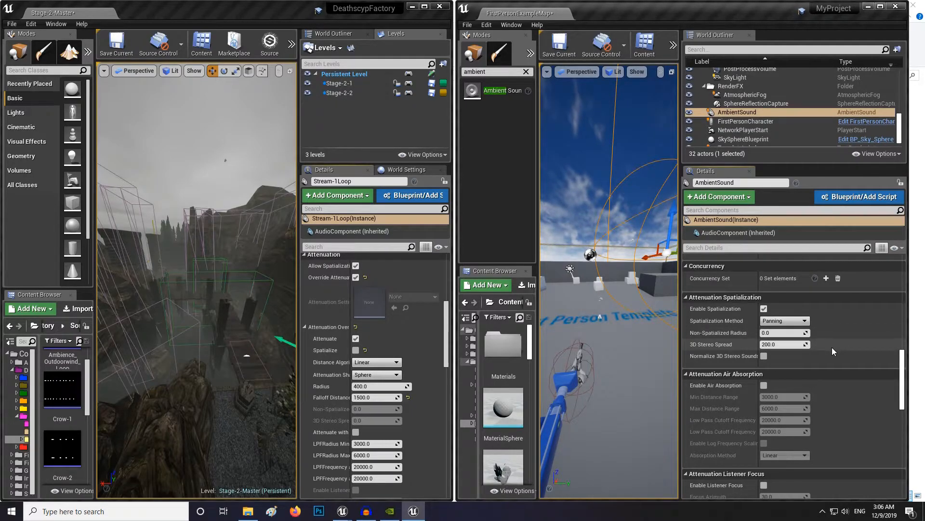
{"action": "scroll", "coordinate": [832, 347], "scroll_direction": "up", "scroll_amount": 4}
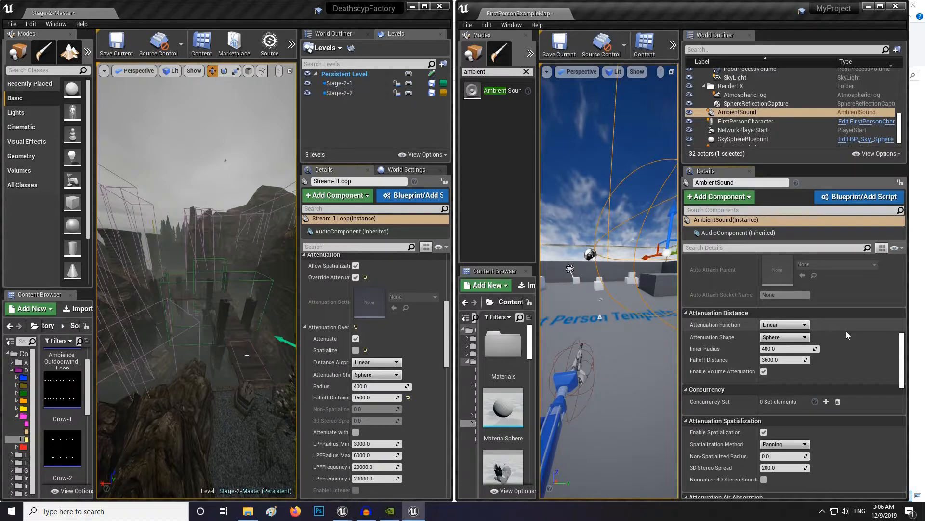
{"action": "scroll", "coordinate": [853, 347], "scroll_direction": "down", "scroll_amount": 3}
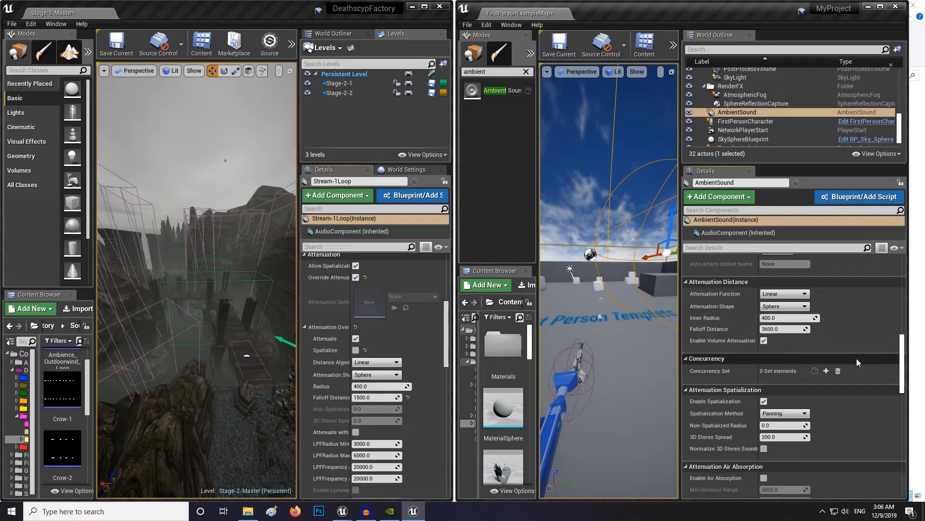
{"action": "scroll", "coordinate": [850, 354], "scroll_direction": "up", "scroll_amount": 3}
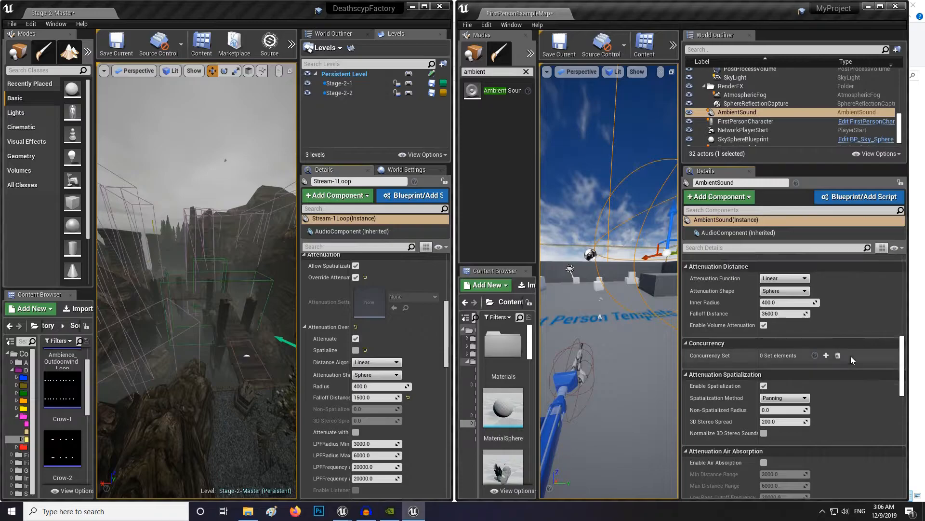
{"action": "scroll", "coordinate": [852, 357], "scroll_direction": "up", "scroll_amount": 7}
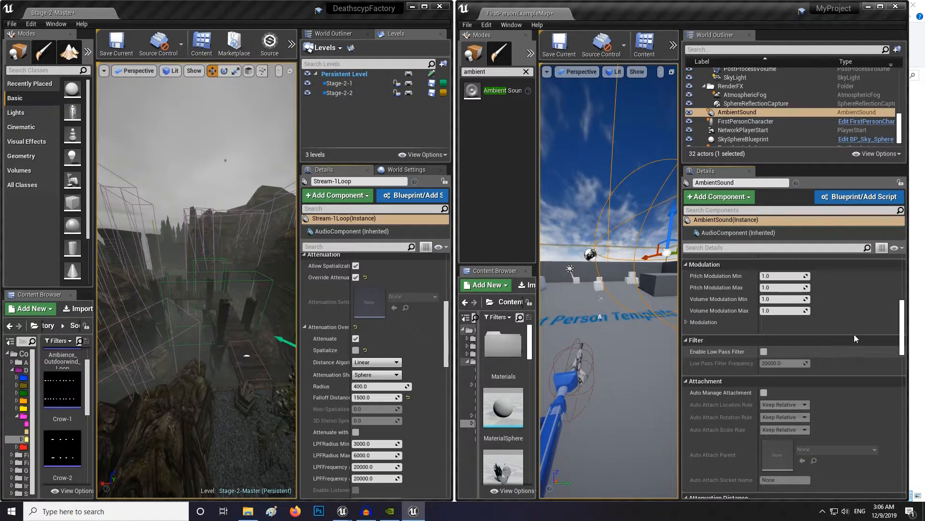
Close MyProject without saving FirstPersonExampleMap and maximize the DeathscypFactory editor.
{"action": "left_click", "coordinate": [897, 7]}
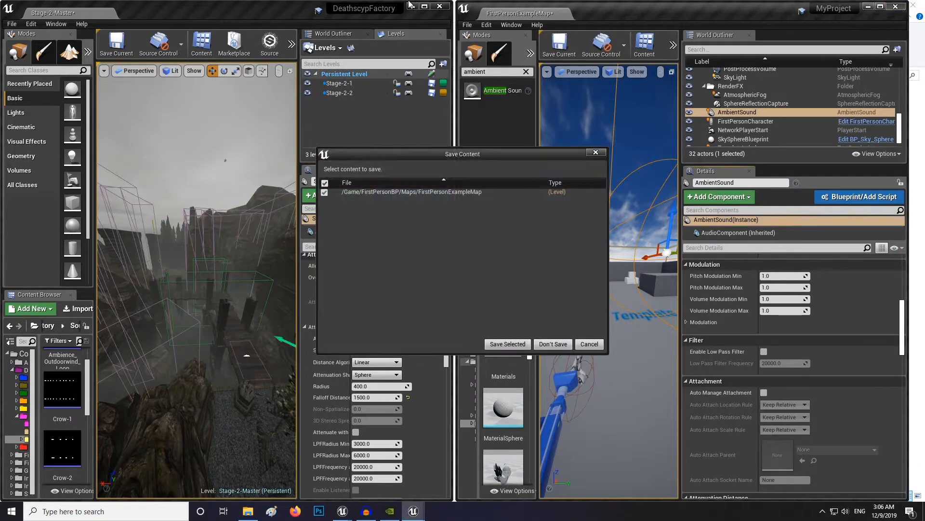
{"action": "left_click", "coordinate": [554, 343]}
{"action": "left_click", "coordinate": [425, 7]}
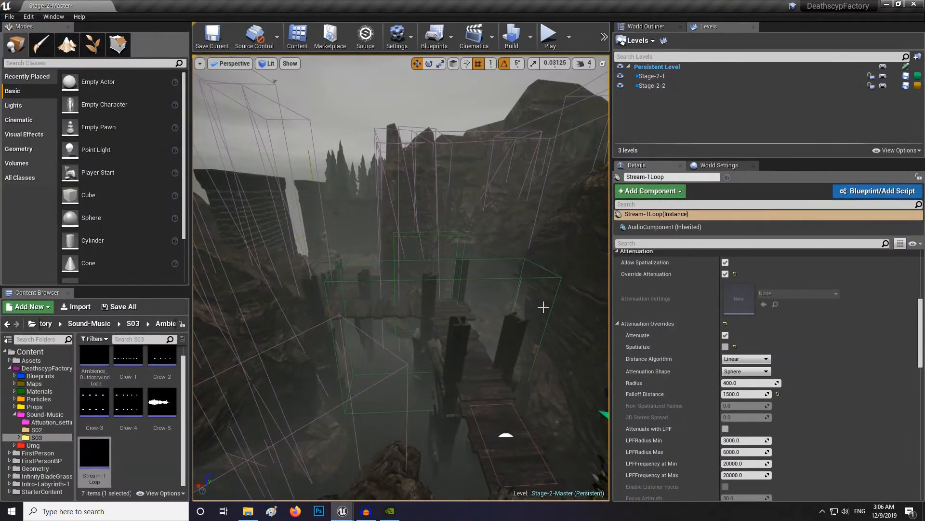
Widen the content area beside the viewport and create a sound cue from the Crow-1 sound wave.
{"action": "left_click_drag", "start_coordinate": [611, 263], "coordinate": [722, 261]}
{"action": "key", "text": "s"}
{"action": "mouse_move", "coordinate": [388, 307]}
{"action": "right_mouse_down"}
{"action": "mouse_move", "coordinate": [393, 297]}
{"action": "mouse_move", "coordinate": [390, 316]}
{"action": "mouse_move", "coordinate": [389, 307]}
{"action": "right_mouse_up"}
{"action": "key", "text": "w"}
{"action": "mouse_move", "coordinate": [171, 436]}
{"action": "left_click", "coordinate": [151, 383]}
{"action": "right_click", "coordinate": [148, 378]}
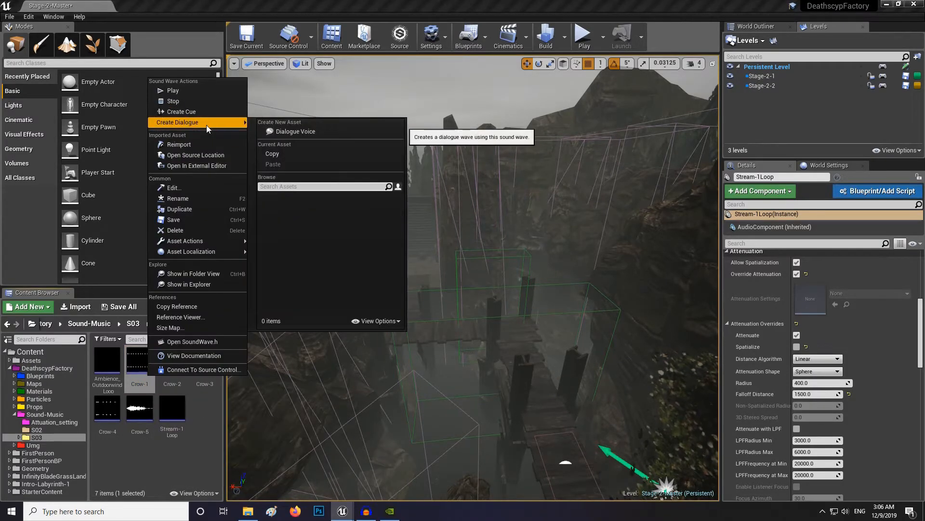
{"action": "left_click", "coordinate": [199, 112]}
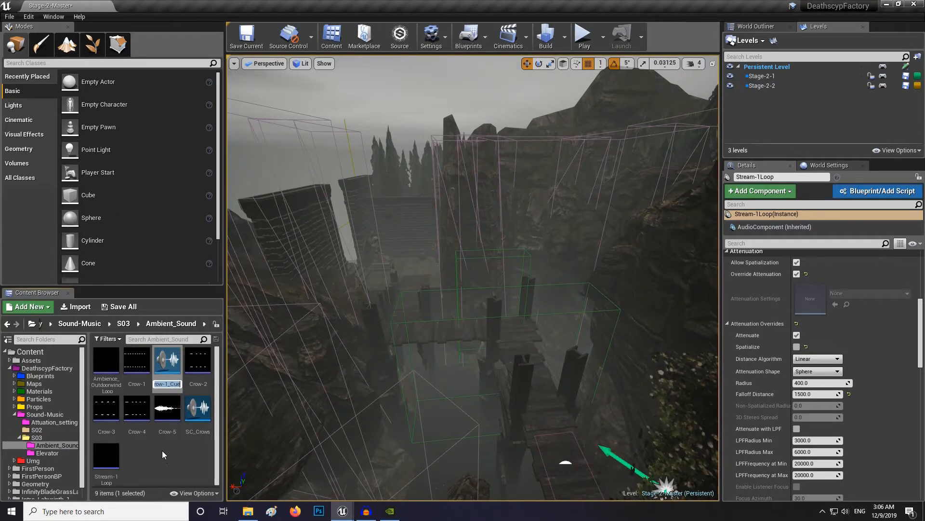
Name the new sound cue SC_Crow and save all modified content.
{"action": "key", "text": "Home"}
{"action": "type", "text": "SC_"}
{"action": "key", "text": "Right"}
{"action": "key", "text": "Right"}
{"action": "key", "text": "Right"}
{"action": "key", "text": "Right"}
{"action": "key", "text": "Right"}
{"action": "key", "text": "Right"}
{"action": "key", "text": "Right"}
{"action": "key", "text": "Right"}
{"action": "key", "text": "Right"}
{"action": "key", "text": "BackSpace"}
{"action": "key", "text": "BackSpace"}
{"action": "key", "text": "BackSpace"}
{"action": "key", "text": "BackSpace"}
{"action": "key", "text": "BackSpace"}
{"action": "key", "text": "BackSpace"}
{"action": "key", "text": "Return"}
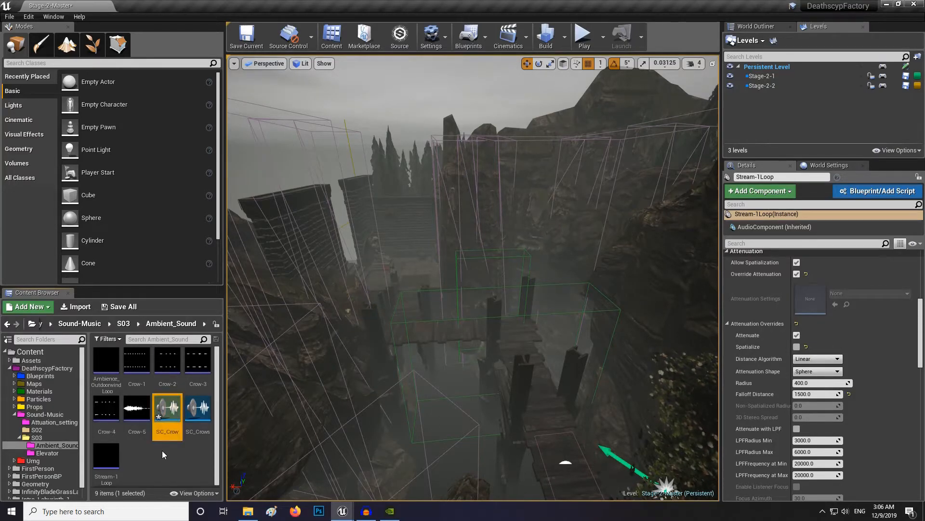
{"action": "left_click", "coordinate": [119, 306]}
{"action": "left_click", "coordinate": [547, 340]}
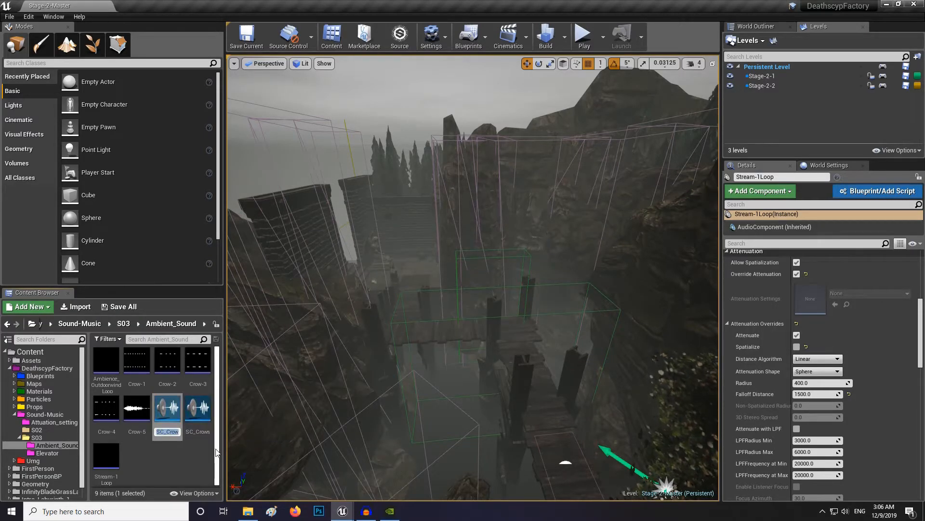
Open the SC_Crow sound cue to view its node graph.
{"action": "left_click", "coordinate": [178, 450]}
{"action": "left_click", "coordinate": [174, 431]}
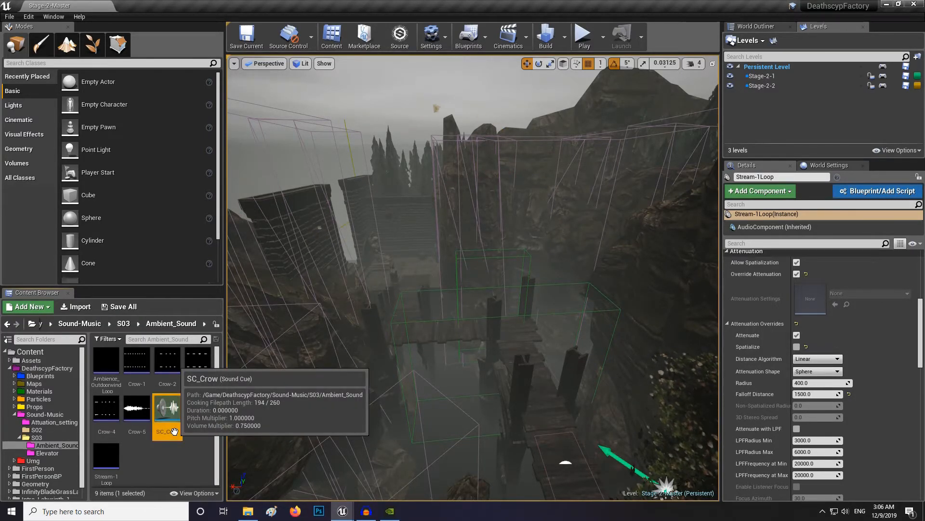
{"action": "double_click", "coordinate": [174, 431]}
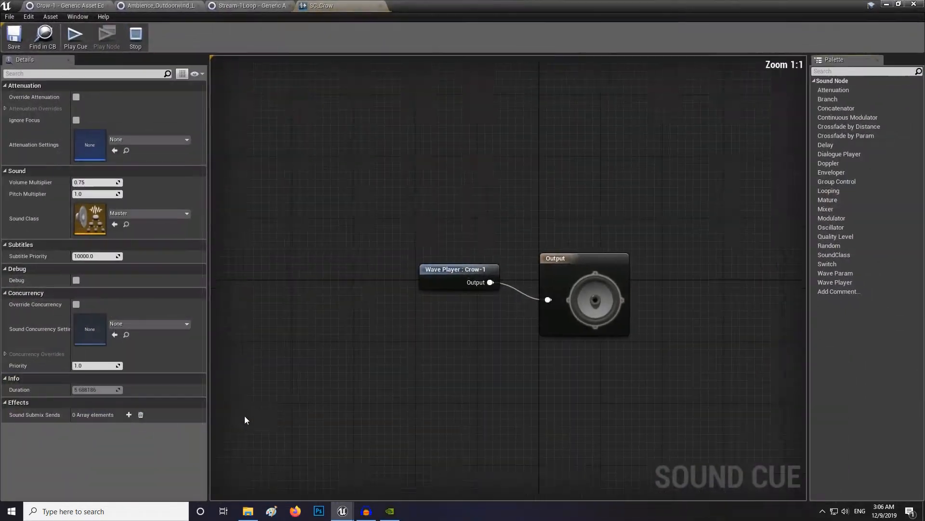
Delete the SC_Crows sound cue from the Ambient_Sound folder.
{"action": "left_click", "coordinate": [886, 6]}
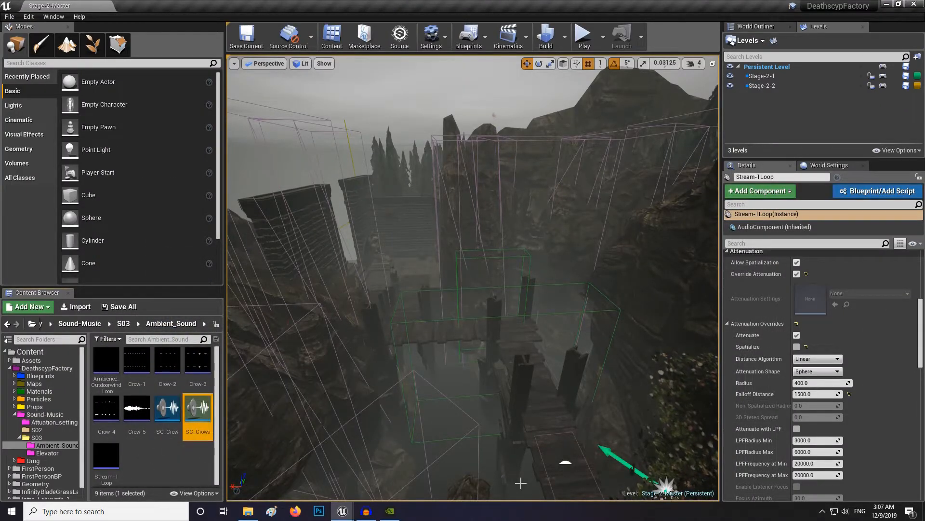
{"action": "key", "text": "Delete"}
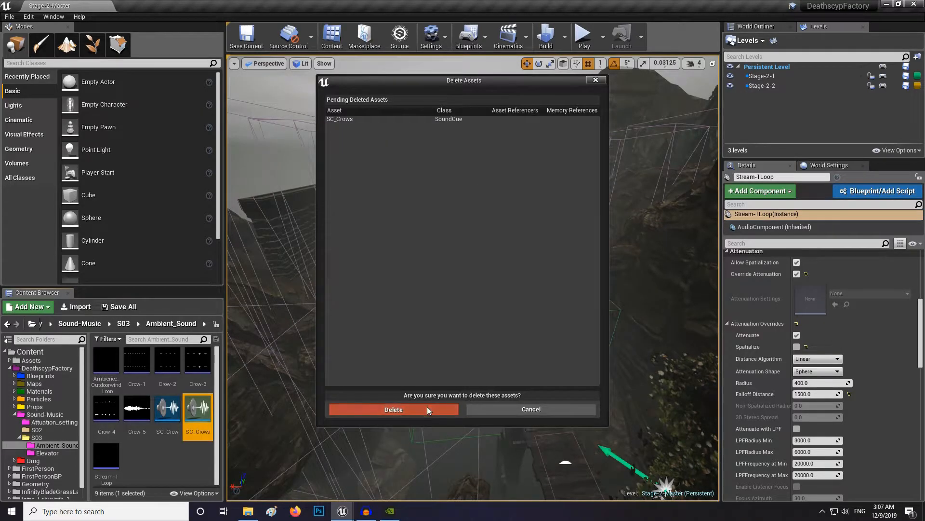
{"action": "left_click", "coordinate": [424, 409]}
Open the SC_Crow sound cue in a reduced window, with its Crow-1 wave player moved away from the Output node.
{"action": "double_click", "coordinate": [169, 430]}
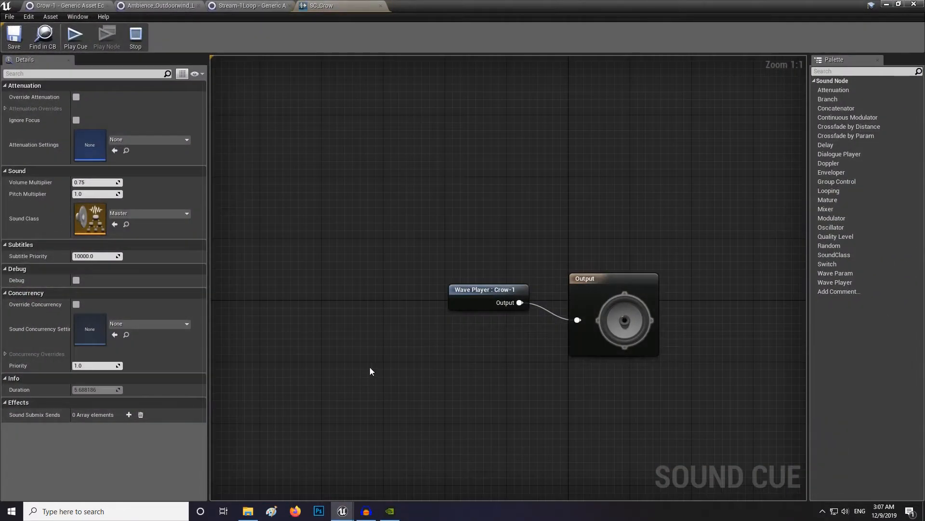
{"action": "left_click_drag", "start_coordinate": [621, 281], "coordinate": [460, 262]}
{"action": "left_click_drag", "start_coordinate": [609, 259], "coordinate": [249, 237]}
{"action": "left_click", "coordinate": [899, 5]}
Add the Crow-2, Crow-3, Crow-4 and Crow-5 sound waves as wave players to the SC_Crow graph.
{"action": "left_click_drag", "start_coordinate": [172, 362], "coordinate": [463, 195]}
{"action": "left_click_drag", "start_coordinate": [203, 384], "coordinate": [620, 214]}
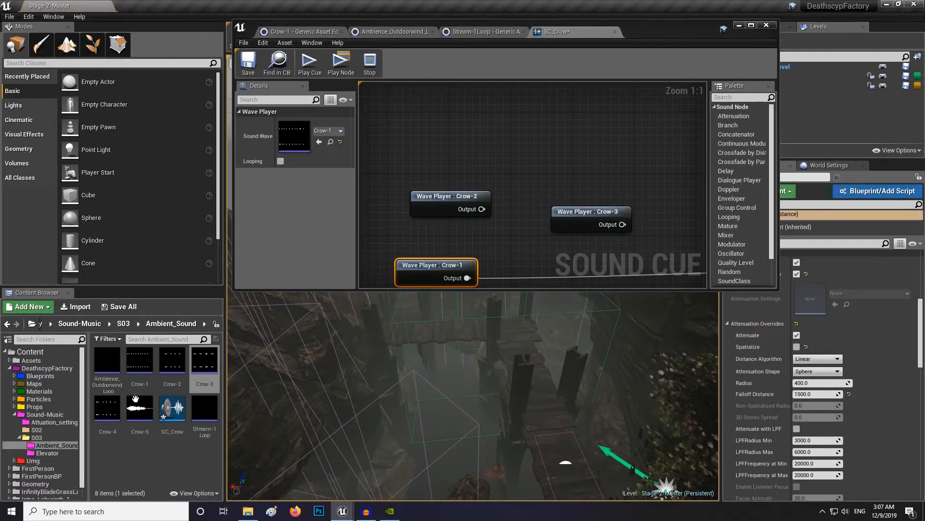
{"action": "left_click", "coordinate": [107, 410]}
{"action": "left_click", "coordinate": [147, 430], "text": "ctrl"}
{"action": "left_click_drag", "start_coordinate": [148, 430], "coordinate": [487, 139]}
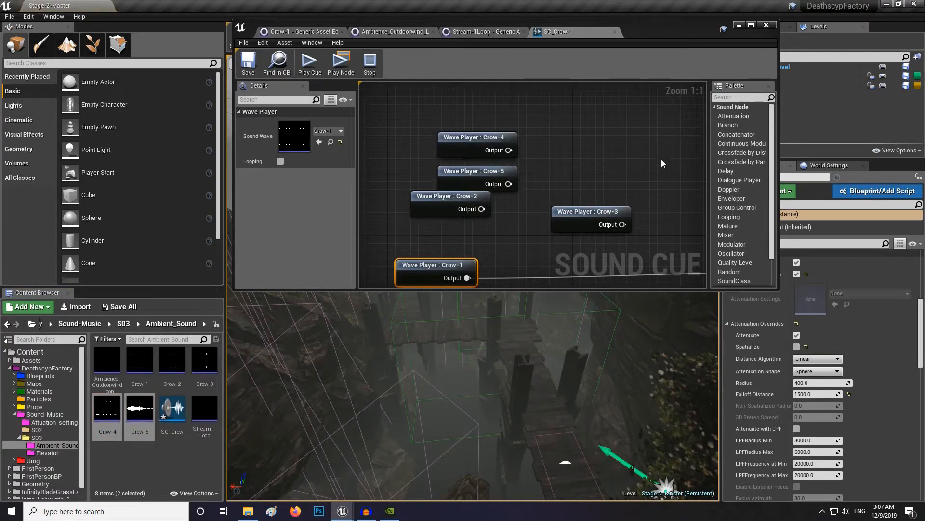
Maximize the sound cue editor and arrange the five wave players in a column ordered Crow-1, Crow-4, Crow-3, Crow-2, Crow-5.
{"action": "left_click", "coordinate": [752, 26]}
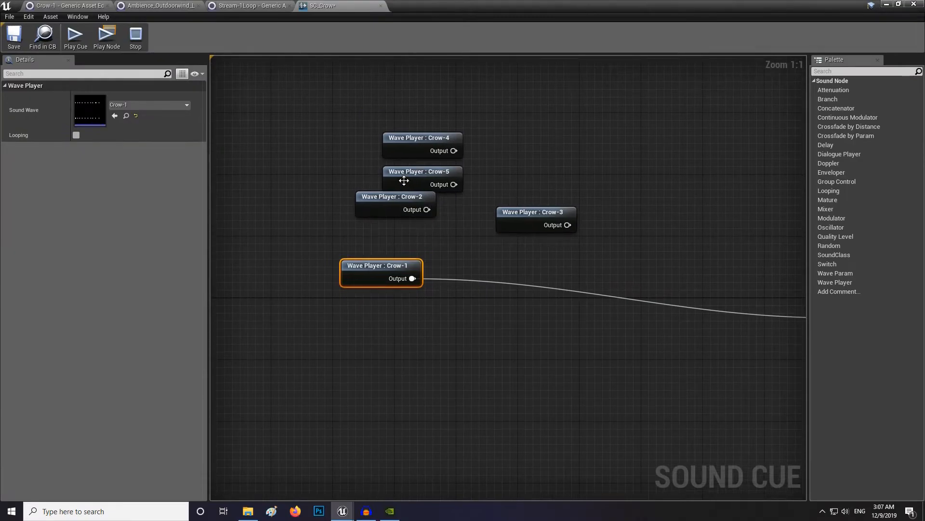
{"action": "left_click_drag", "start_coordinate": [405, 182], "coordinate": [388, 418]}
{"action": "left_click_drag", "start_coordinate": [375, 203], "coordinate": [323, 380]}
{"action": "left_click", "coordinate": [525, 225]}
{"action": "left_click_drag", "start_coordinate": [526, 224], "coordinate": [293, 339]}
{"action": "left_click_drag", "start_coordinate": [415, 142], "coordinate": [279, 307]}
{"action": "left_click_drag", "start_coordinate": [376, 270], "coordinate": [314, 232]}
{"action": "left_click_drag", "start_coordinate": [294, 311], "coordinate": [294, 287]}
Add a Random node fed by the Crow-1 wave player and extend it to five inputs.
{"action": "left_click_drag", "start_coordinate": [350, 240], "coordinate": [445, 280]}
{"action": "type", "text": "random"}
{"action": "key", "text": "Return"}
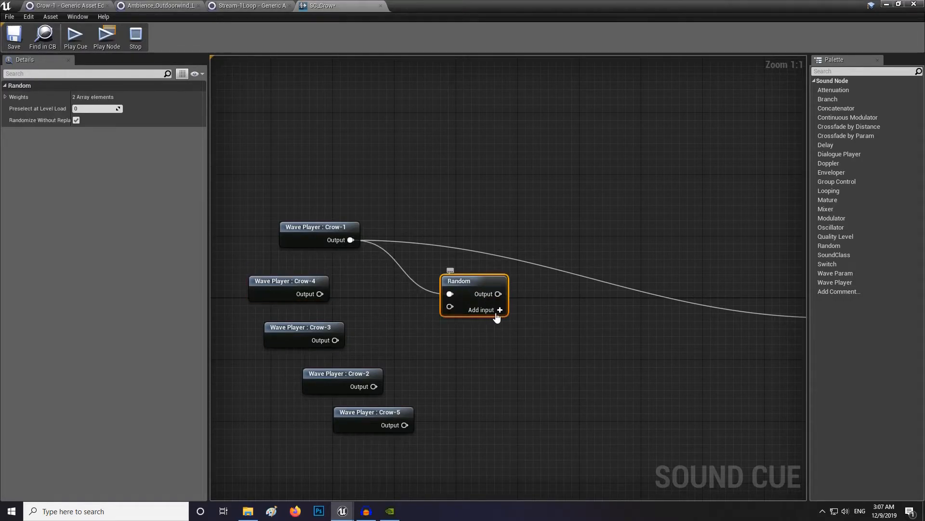
{"action": "left_click", "coordinate": [500, 309]}
{"action": "left_click", "coordinate": [500, 310]}
{"action": "left_click", "coordinate": [500, 310]}
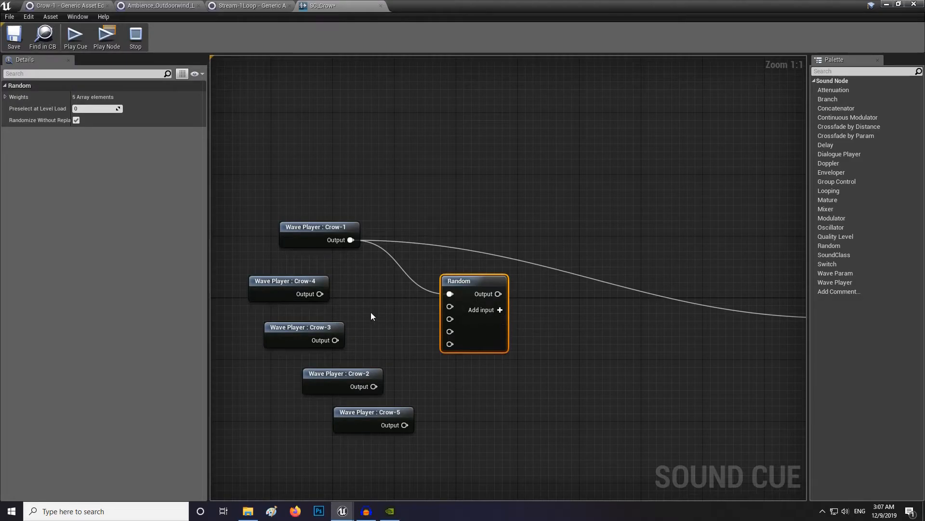
Connect the Crow-4, Crow-3, Crow-2 and Crow-5 wave players to the Random node's remaining inputs in that order.
{"action": "left_click_drag", "start_coordinate": [319, 294], "coordinate": [449, 306]}
{"action": "left_click_drag", "start_coordinate": [335, 340], "coordinate": [450, 319]}
{"action": "left_click_drag", "start_coordinate": [373, 386], "coordinate": [450, 331]}
{"action": "left_click_drag", "start_coordinate": [405, 424], "coordinate": [449, 344]}
{"action": "right_click_drag", "start_coordinate": [567, 345], "coordinate": [356, 306]}
{"action": "right_click_drag", "start_coordinate": [419, 314], "coordinate": [584, 312]}
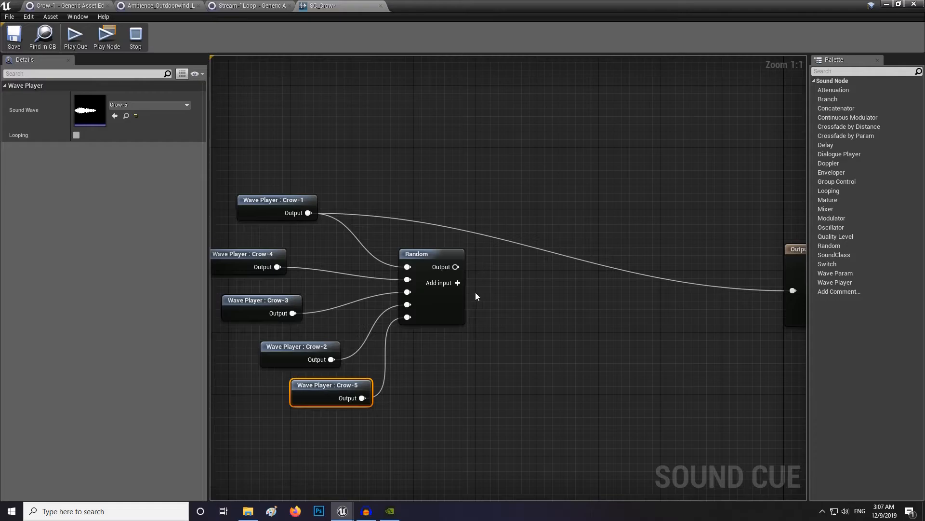
Add a Looping node fed by the Random node's output.
{"action": "left_click_drag", "start_coordinate": [457, 266], "coordinate": [512, 296]}
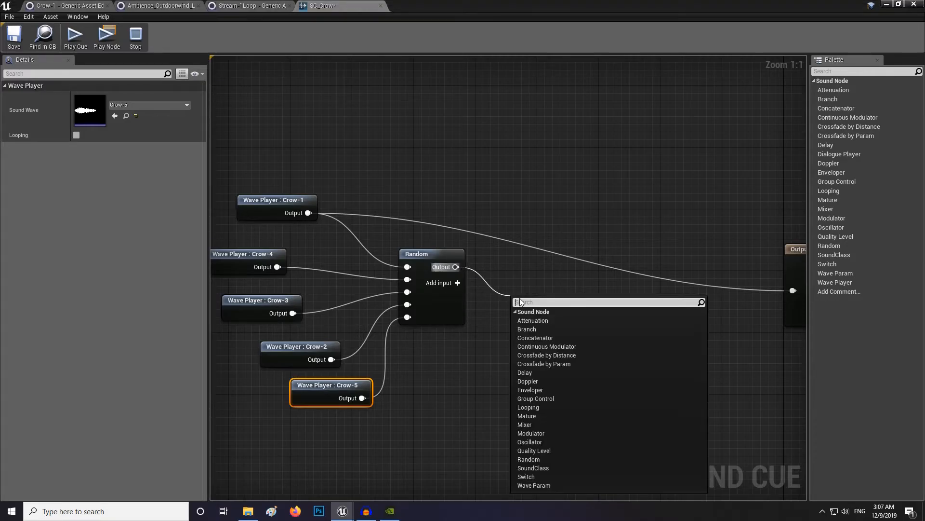
{"action": "type", "text": "l"}
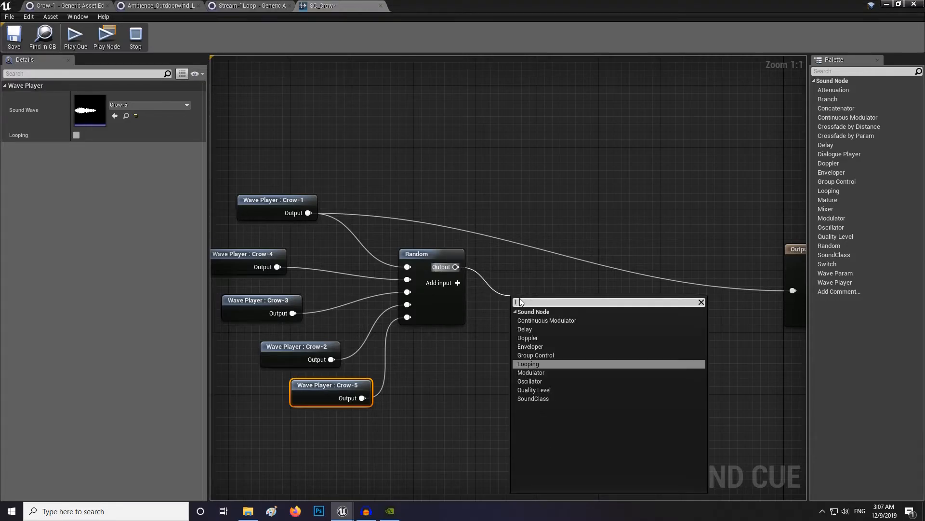
{"action": "type", "text": "o"}
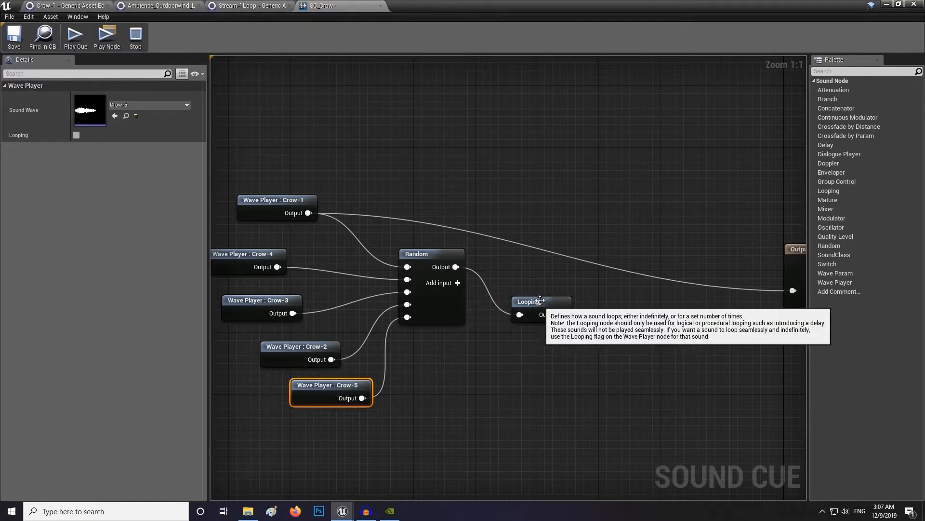
{"action": "left_click", "coordinate": [533, 321]}
{"action": "right_click_drag", "start_coordinate": [545, 318], "coordinate": [626, 321]}
Check the Crow-1 wave player's settings and align the Looping node level with the Random node's output.
{"action": "left_click", "coordinate": [342, 204]}
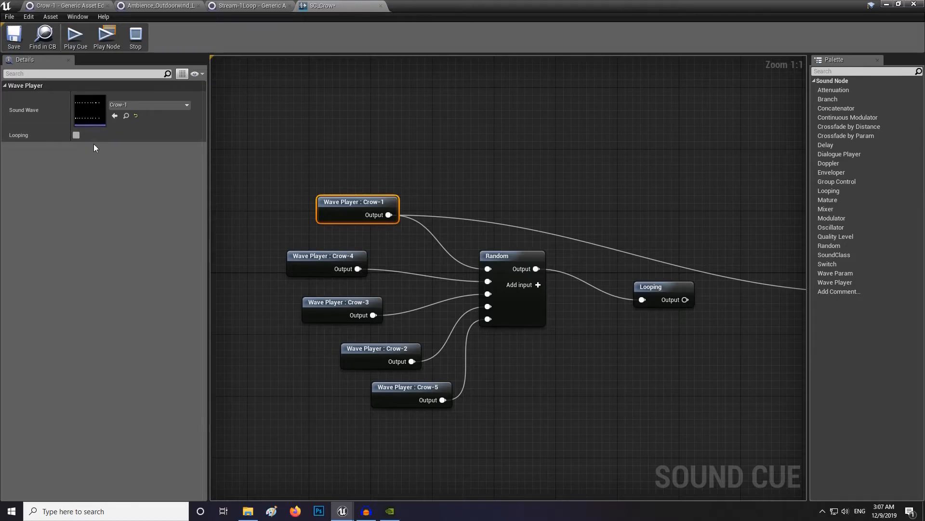
{"action": "right_click_drag", "start_coordinate": [417, 121], "coordinate": [480, 115]}
{"action": "left_click_drag", "start_coordinate": [541, 97], "coordinate": [359, 417]}
{"action": "left_click", "coordinate": [431, 193]}
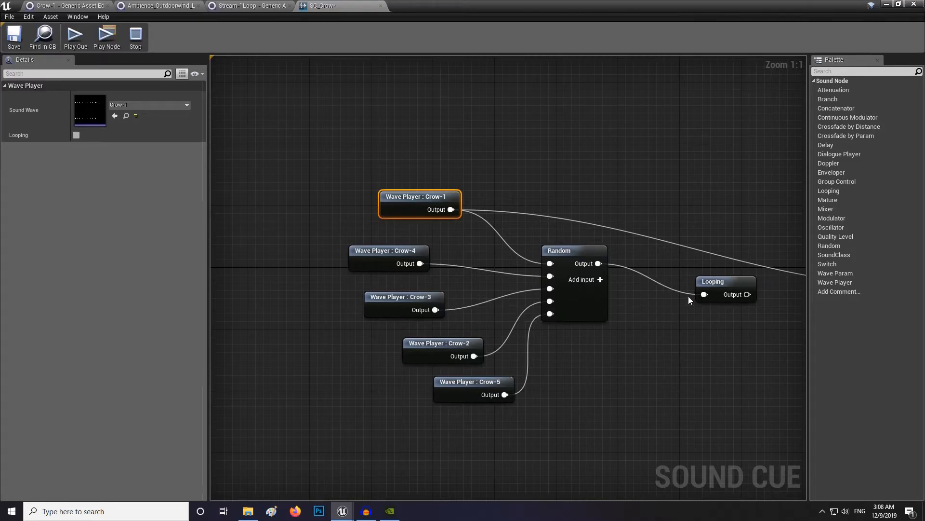
{"action": "right_click_drag", "start_coordinate": [664, 249], "coordinate": [504, 232]}
{"action": "left_click_drag", "start_coordinate": [540, 276], "coordinate": [549, 244]}
{"action": "right_click_drag", "start_coordinate": [315, 230], "coordinate": [398, 232]}
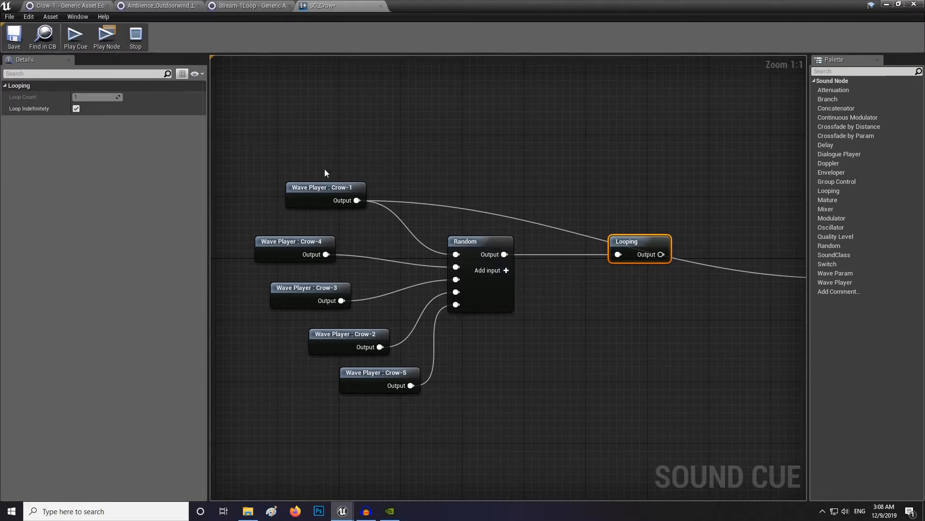
Space the Output node and Looping node further from the Random node and connect Looping to Output.
{"action": "right_click_drag", "start_coordinate": [624, 308], "coordinate": [423, 301]}
{"action": "left_click_drag", "start_coordinate": [685, 234], "coordinate": [746, 224]}
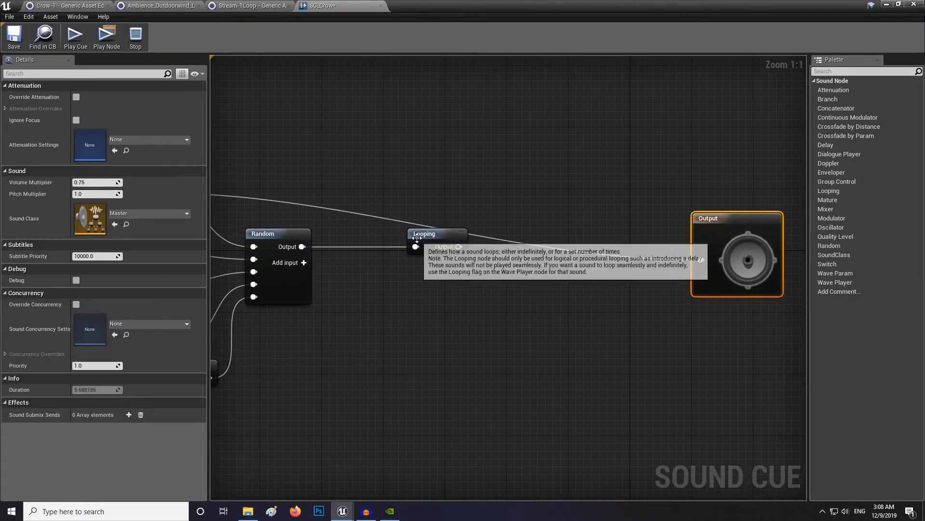
{"action": "left_click_drag", "start_coordinate": [431, 236], "coordinate": [470, 236]}
{"action": "right_click_drag", "start_coordinate": [344, 309], "coordinate": [430, 329]}
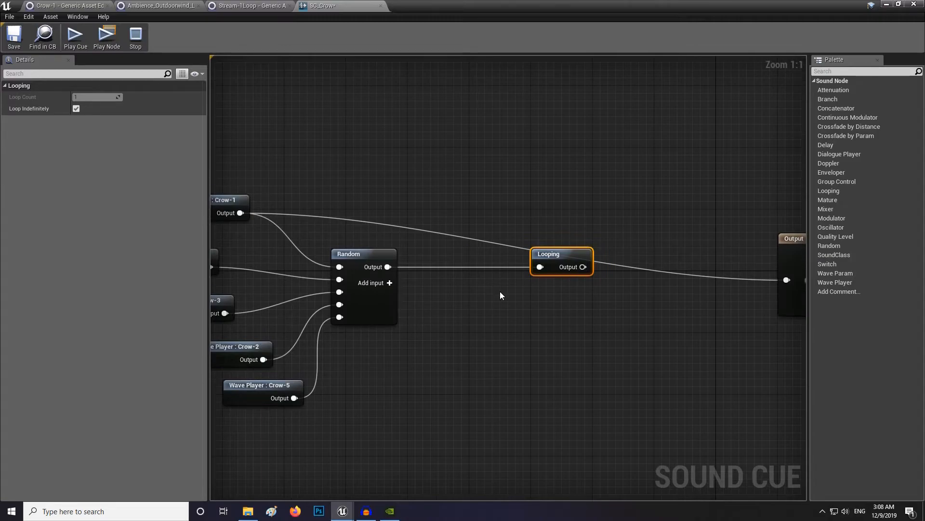
{"action": "left_click_drag", "start_coordinate": [583, 266], "coordinate": [602, 281]}
{"action": "right_click_drag", "start_coordinate": [227, 297], "coordinate": [427, 297]}
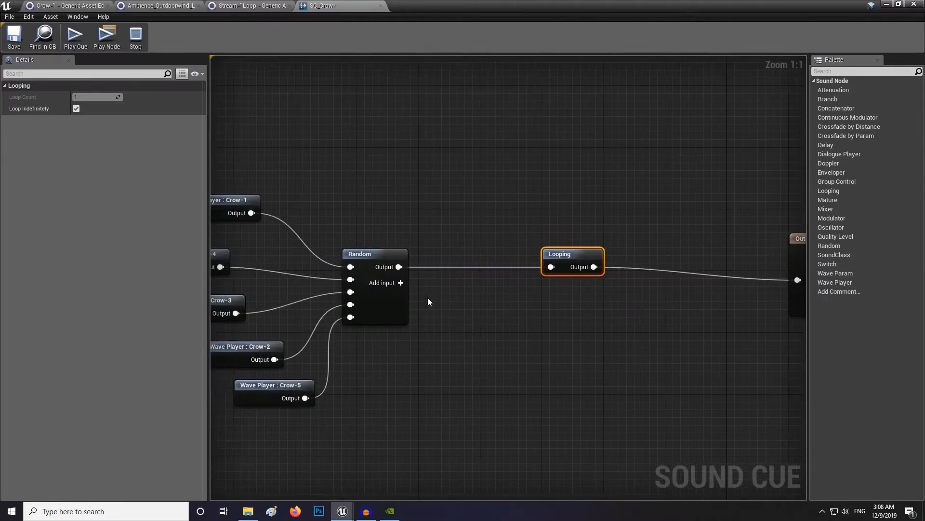
Make room before the Looping node and insert a Delay node between Random and Looping, aligned with both.
{"action": "left_click_drag", "start_coordinate": [569, 252], "coordinate": [638, 252]}
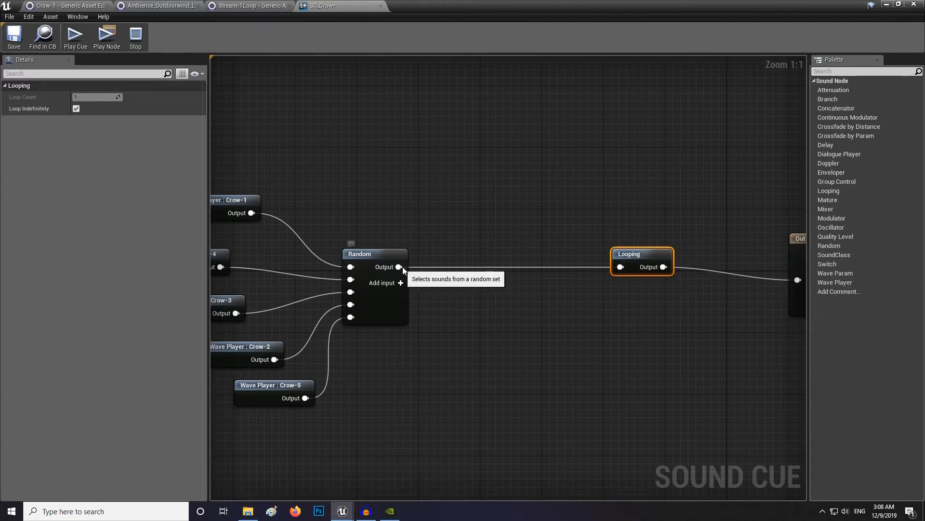
{"action": "right_click", "coordinate": [424, 271]}
{"action": "type", "text": "delay"}
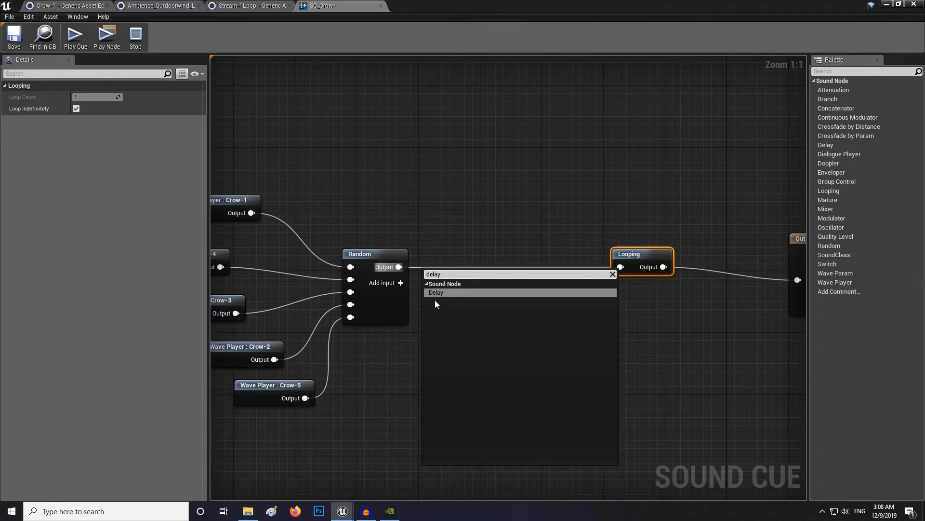
{"action": "left_click", "coordinate": [435, 292]}
{"action": "left_click_drag", "start_coordinate": [464, 268], "coordinate": [510, 262]}
{"action": "left_click_drag", "start_coordinate": [632, 267], "coordinate": [621, 267]}
{"action": "left_click_drag", "start_coordinate": [486, 271], "coordinate": [502, 262]}
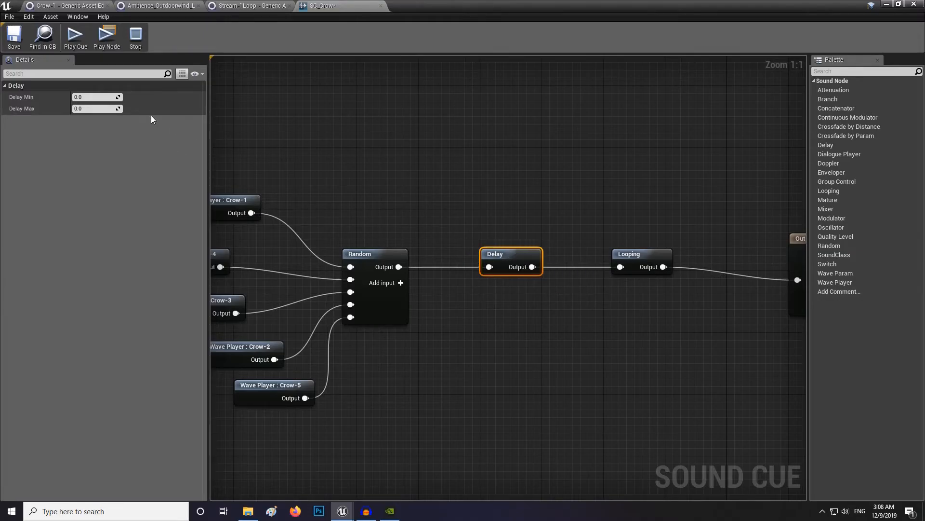
Set the Delay node's minimum to 5 and maximum to 10 seconds, and save the sound cue.
{"action": "type", "text": "5"}
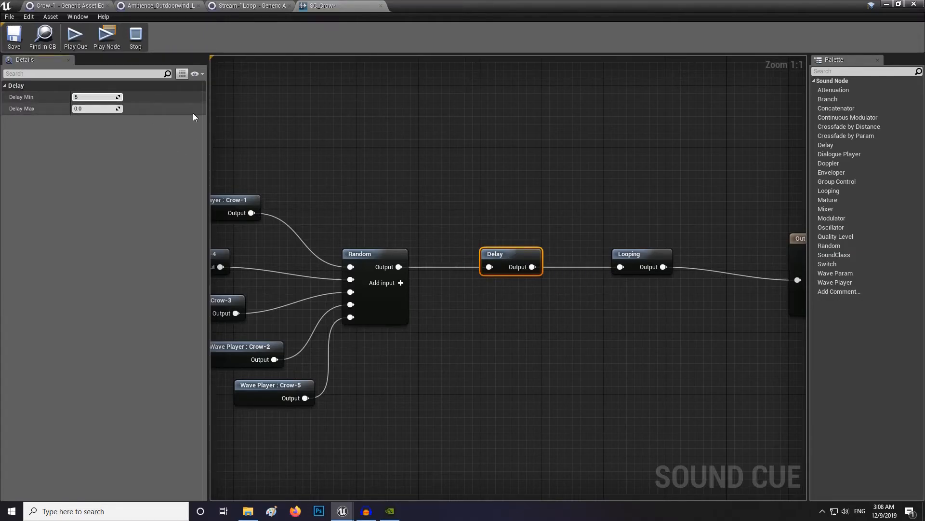
{"action": "left_click", "coordinate": [96, 109]}
{"action": "type", "text": "10"}
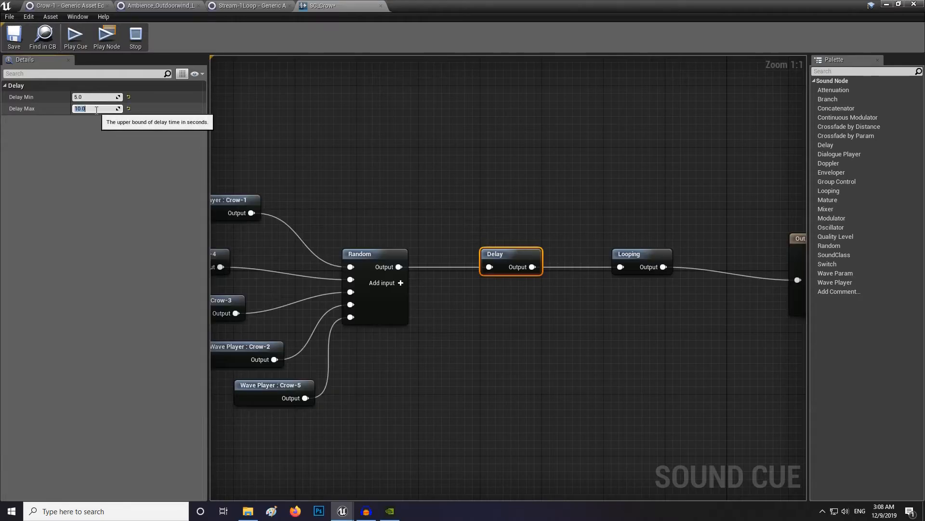
{"action": "key", "text": "ctrl+s"}
Move the Output node further away and insert a Modulator node between Looping and Output, in line with them.
{"action": "right_click_drag", "start_coordinate": [547, 171], "coordinate": [312, 172]}
{"action": "left_click_drag", "start_coordinate": [574, 262], "coordinate": [652, 246]}
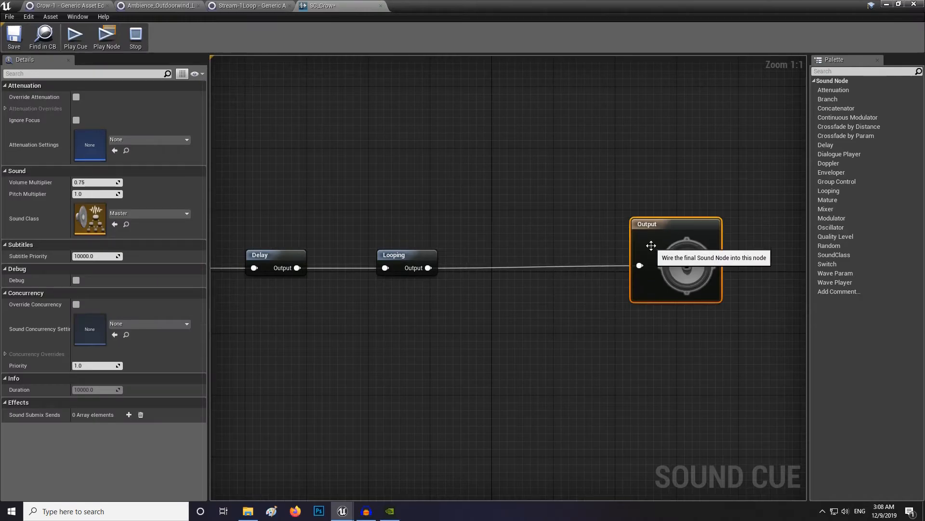
{"action": "left_click_drag", "start_coordinate": [428, 267], "coordinate": [472, 271]}
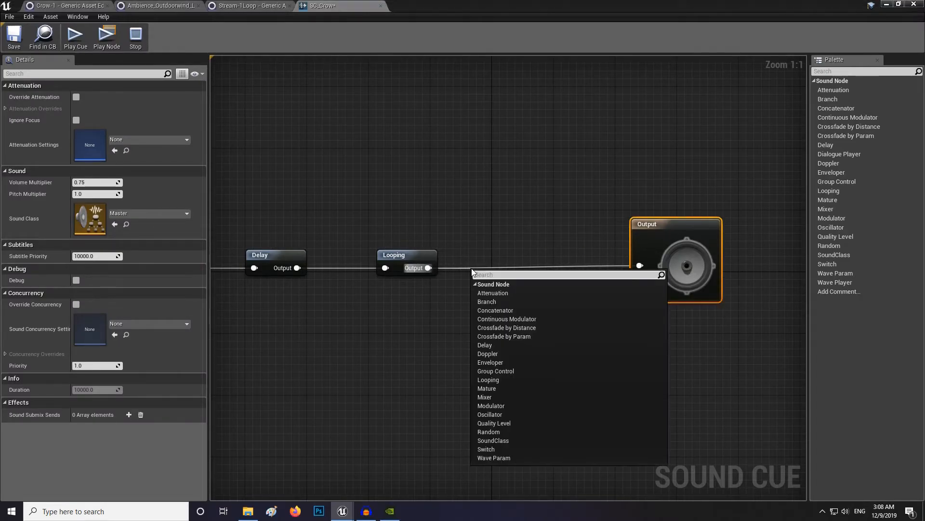
{"action": "type", "text": "modu"}
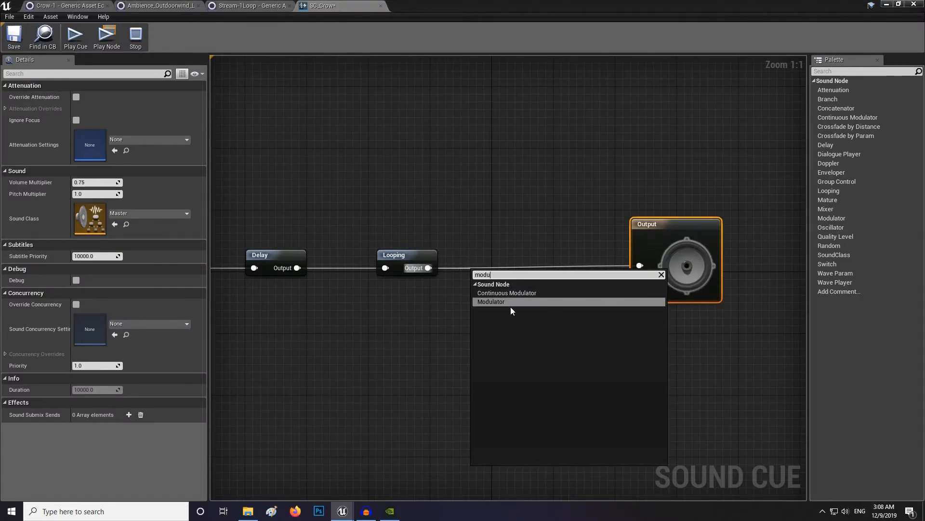
{"action": "left_click", "coordinate": [511, 303]}
{"action": "left_click_drag", "start_coordinate": [521, 284], "coordinate": [639, 266]}
{"action": "left_click", "coordinate": [521, 267]}
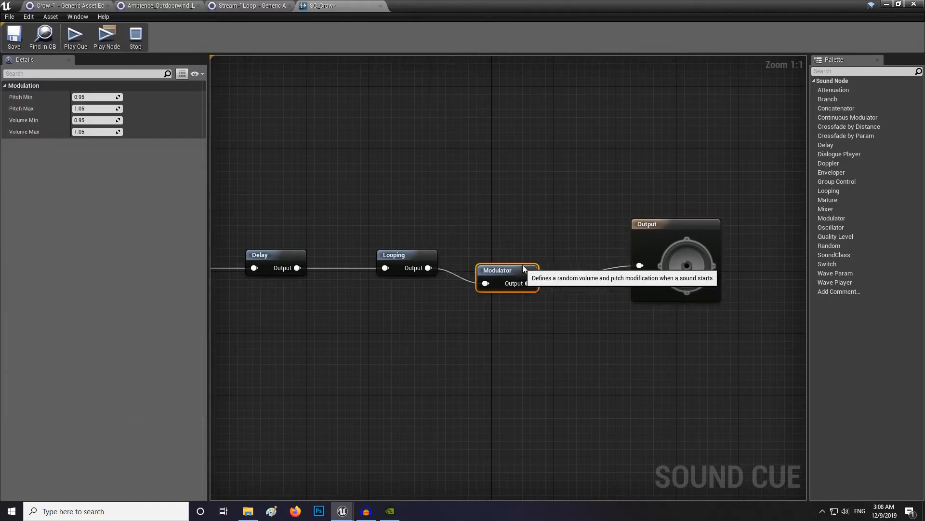
{"action": "left_click_drag", "start_coordinate": [522, 266], "coordinate": [524, 260]}
Set the Modulator's pitch range to 0.85–1.15 and its minimum volume to 0.75, and save the sound cue.
{"action": "right_click_drag", "start_coordinate": [299, 215], "coordinate": [490, 179]}
{"action": "right_click_drag", "start_coordinate": [266, 131], "coordinate": [394, 140]}
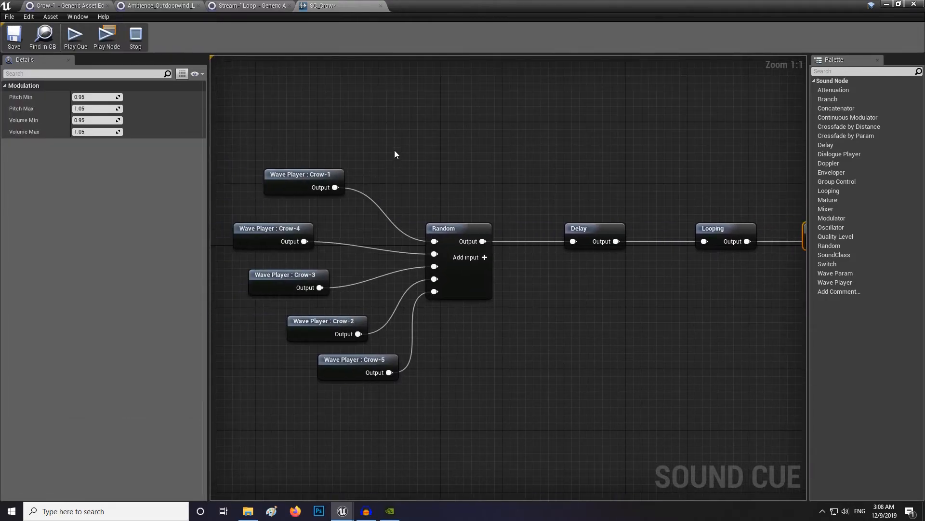
{"action": "left_click_drag", "start_coordinate": [394, 140], "coordinate": [289, 369]}
{"action": "right_click_drag", "start_coordinate": [670, 149], "coordinate": [458, 181]}
{"action": "left_click", "coordinate": [619, 260]}
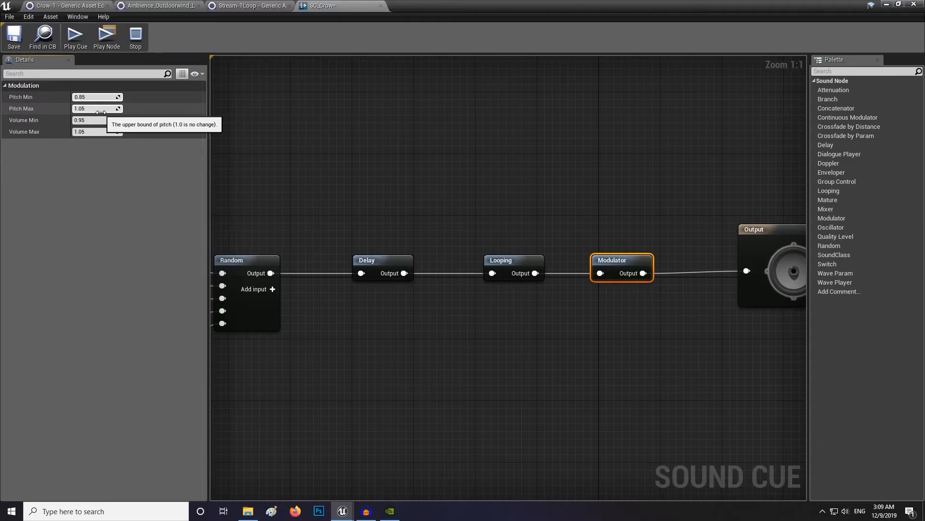
{"action": "left_click", "coordinate": [99, 109]}
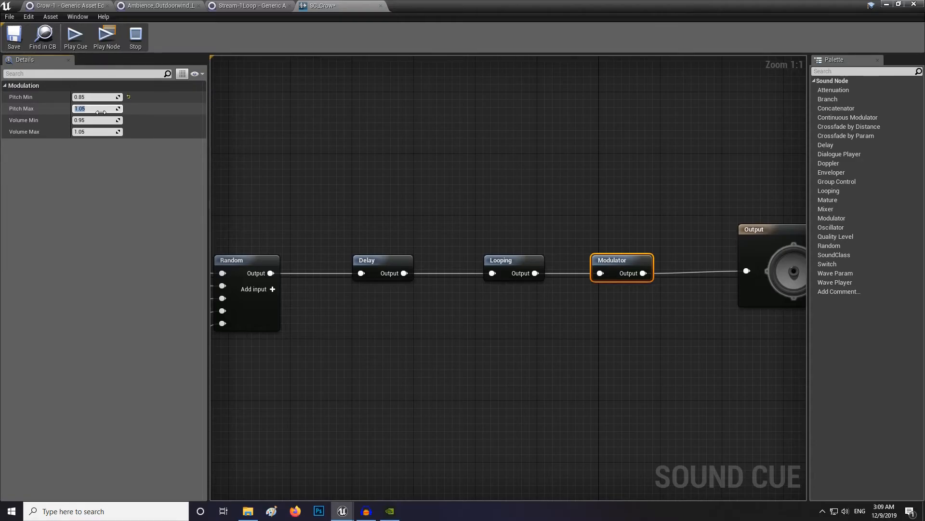
{"action": "type", "text": "1.15"}
{"action": "left_click", "coordinate": [96, 120]}
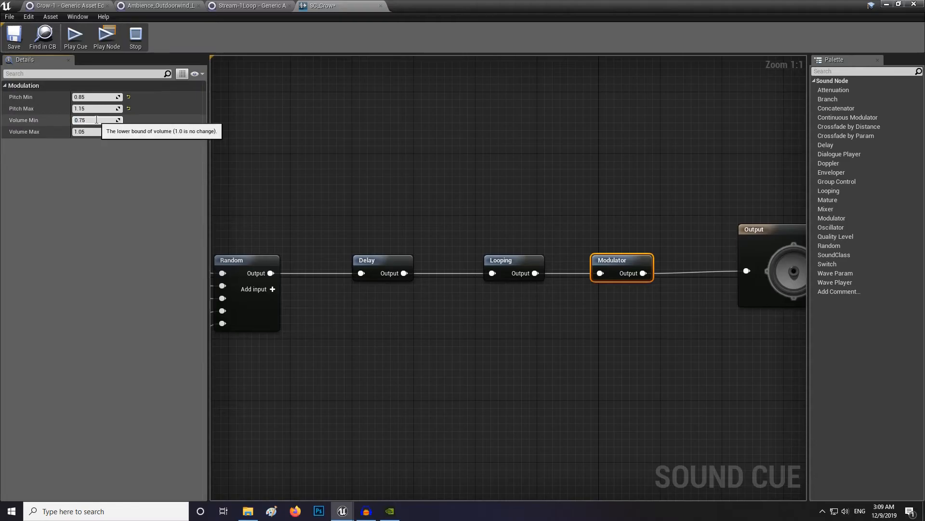
{"action": "key", "text": "Return"}
{"action": "left_click", "coordinate": [14, 36]}
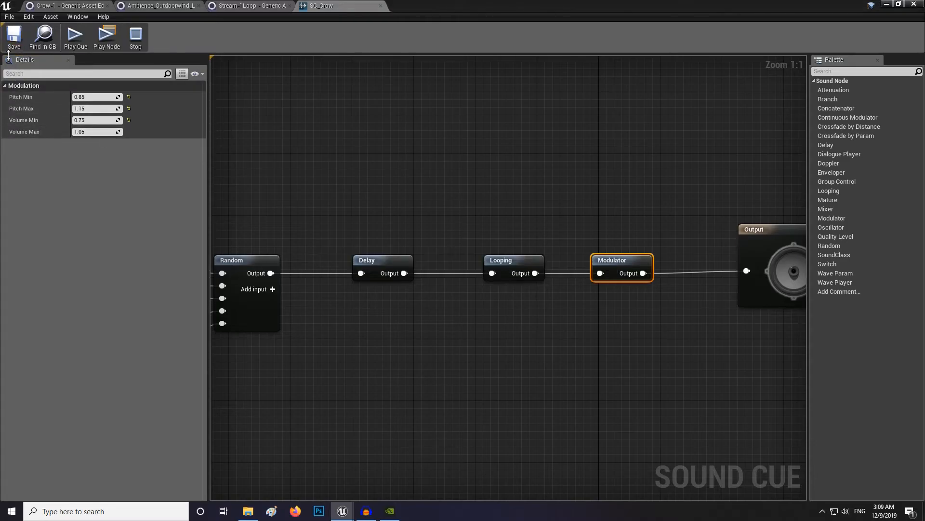
Close the open sound asset editors and save all modified assets from the main level editor.
{"action": "right_click_drag", "start_coordinate": [302, 108], "coordinate": [539, 126]}
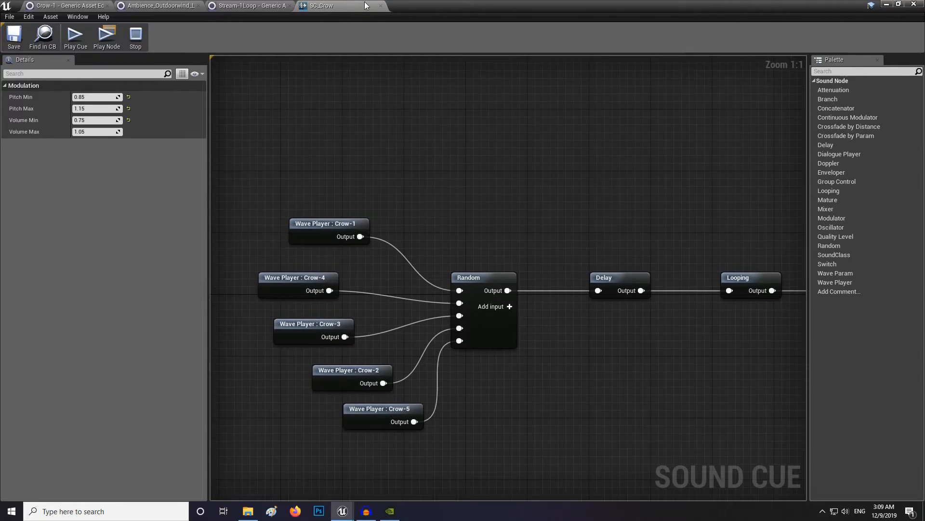
{"action": "left_click", "coordinate": [381, 6]}
{"action": "left_click", "coordinate": [289, 5]}
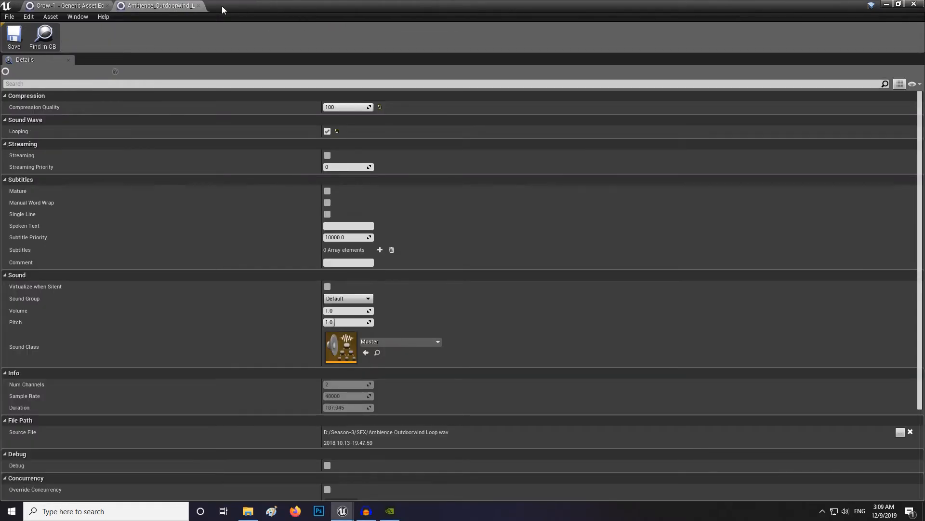
{"action": "left_click", "coordinate": [198, 5]}
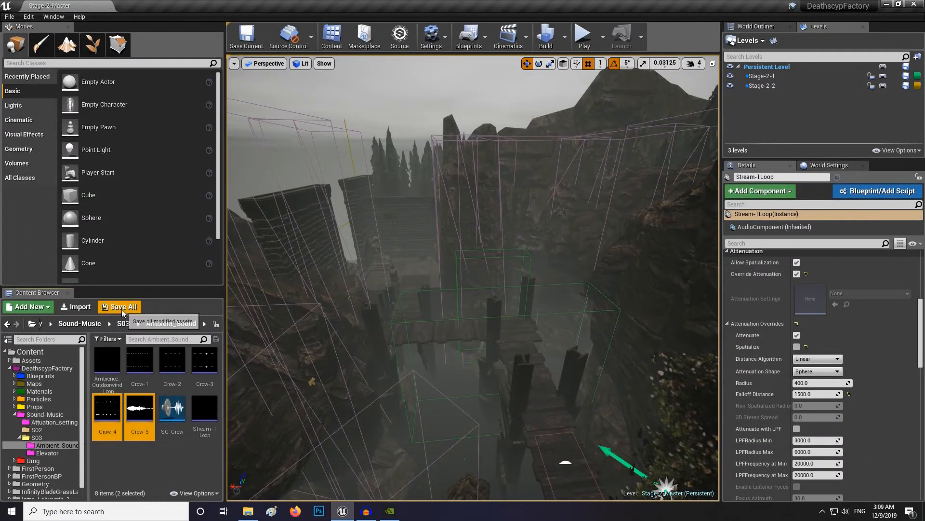
{"action": "left_click", "coordinate": [122, 314]}
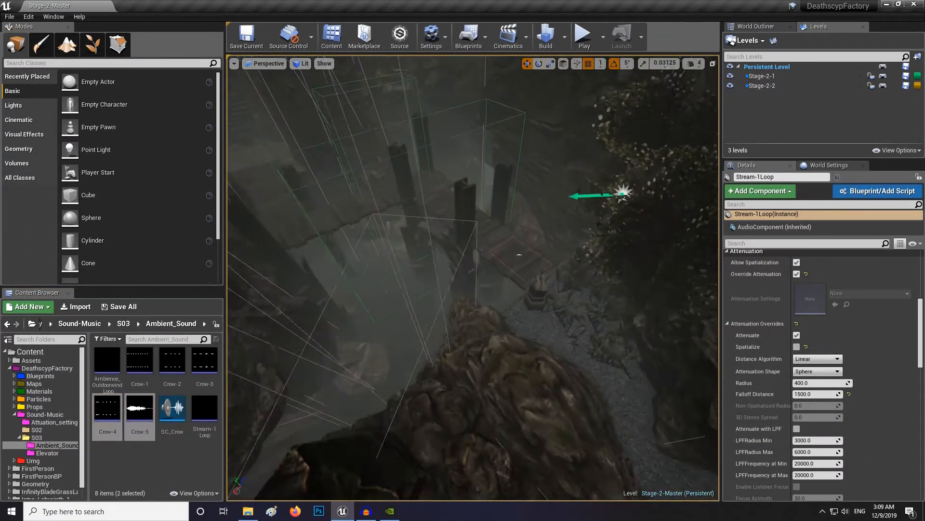
Duplicate the Stream-1Loop ambient sound and place the copy on the rock ridge beside the pine trees.
{"action": "right_click_drag", "start_coordinate": [313, 269], "coordinate": [458, 290]}
{"action": "key", "text": "w"}
{"action": "key", "text": "s"}
{"action": "key", "text": "w"}
{"action": "key", "text": "w"}
{"action": "right_click_drag", "start_coordinate": [523, 315], "coordinate": [521, 290]}
{"action": "key", "text": "s"}
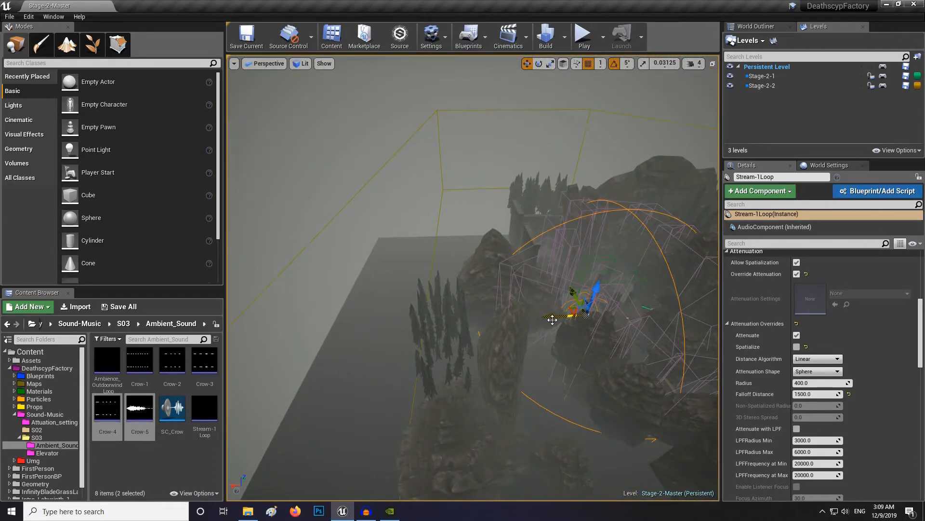
{"action": "key", "text": "w"}
{"action": "right_click_drag", "start_coordinate": [527, 351], "coordinate": [506, 342]}
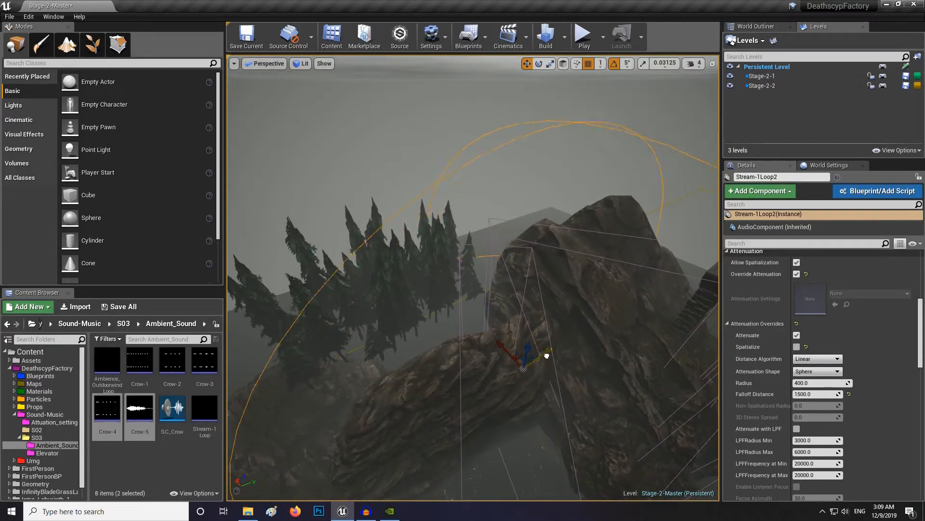
{"action": "right_click_drag", "start_coordinate": [516, 309], "coordinate": [473, 310]}
{"action": "right_click_drag", "start_coordinate": [336, 260], "coordinate": [392, 278]}
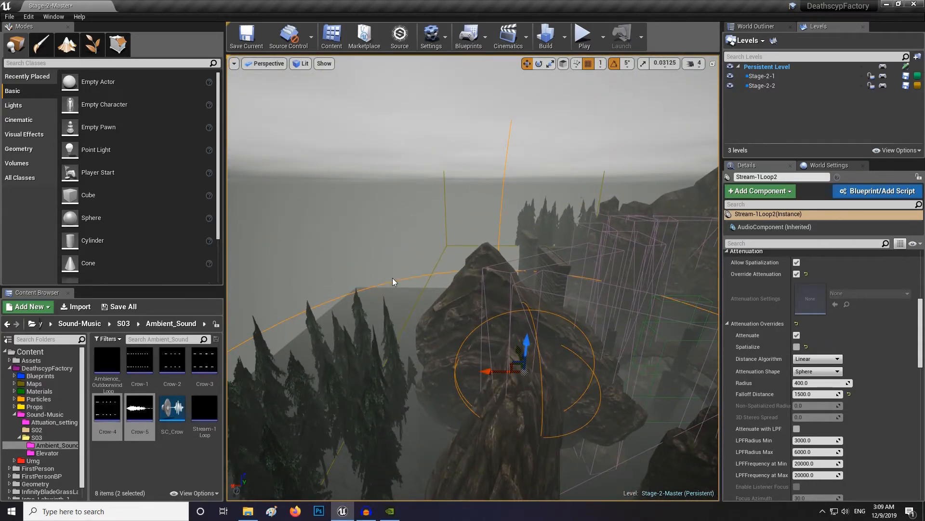
{"action": "right_click_drag", "start_coordinate": [549, 281], "coordinate": [576, 293]}
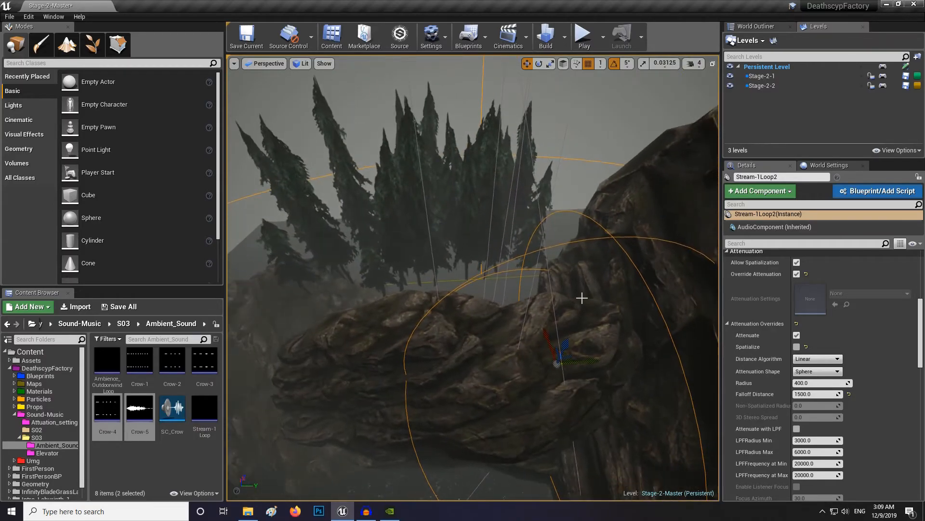
Enable spatialization on the copied ambient sound and assign SC_Crow as its sound.
{"action": "right_click_drag", "start_coordinate": [564, 344], "coordinate": [440, 336]}
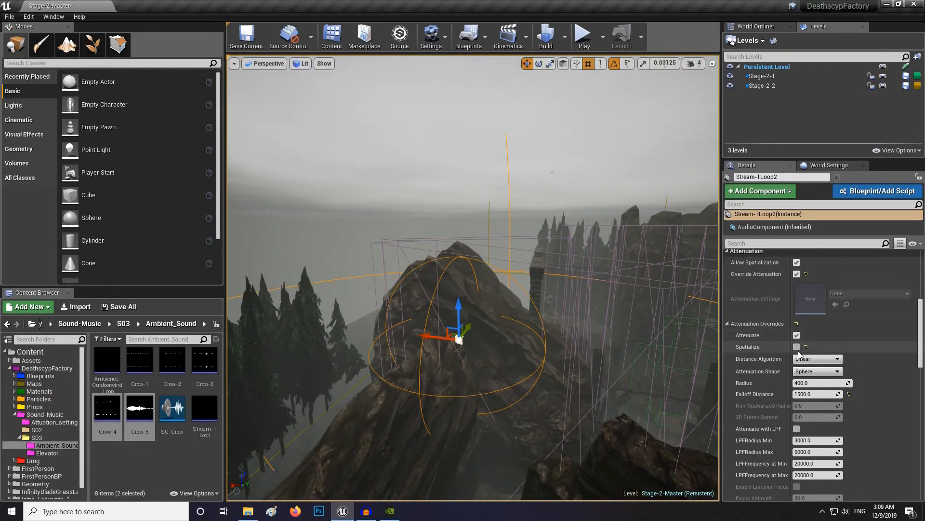
{"action": "scroll", "coordinate": [791, 359], "scroll_direction": "up", "scroll_amount": 10}
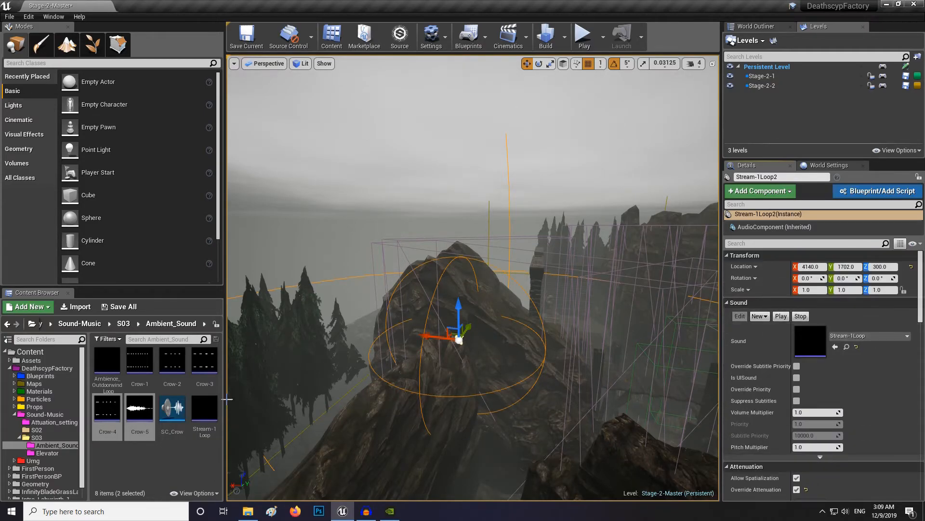
{"action": "left_click_drag", "start_coordinate": [166, 430], "coordinate": [810, 342]}
Duplicate the SC_Crow ambient sound and place the copy by the pine trees at the far edge of the cliffs.
{"action": "right_click_drag", "start_coordinate": [583, 352], "coordinate": [523, 362]}
{"action": "left_click_drag", "start_coordinate": [326, 387], "coordinate": [510, 201], "text": "alt"}
{"action": "right_click_drag", "start_coordinate": [490, 224], "coordinate": [545, 265]}
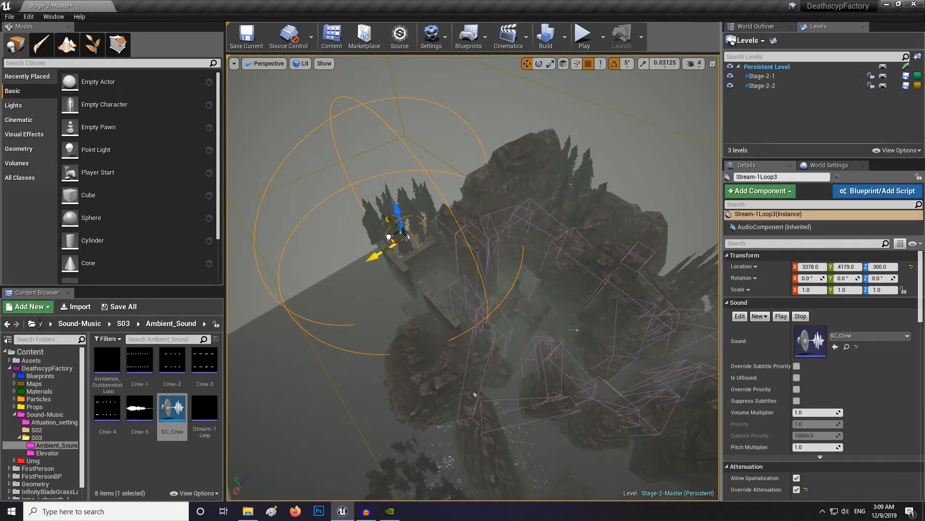
{"action": "left_click_drag", "start_coordinate": [584, 213], "coordinate": [547, 231]}
Duplicate the crow sound again and place a copy on the rock cliff at about X 1789, Y 1027, Z 300.
{"action": "right_click_drag", "start_coordinate": [548, 231], "coordinate": [595, 241]}
{"action": "left_click_drag", "start_coordinate": [432, 176], "coordinate": [534, 203], "text": "alt"}
{"action": "right_click_drag", "start_coordinate": [534, 203], "coordinate": [434, 188]}
{"action": "left_click_drag", "start_coordinate": [527, 245], "coordinate": [516, 253]}
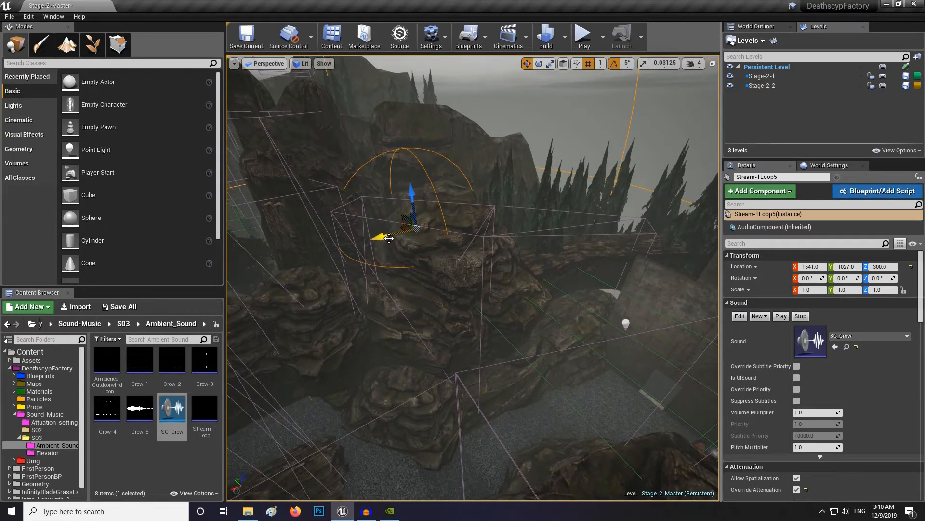
{"action": "left_click_drag", "start_coordinate": [333, 238], "coordinate": [334, 239]}
{"action": "right_click_drag", "start_coordinate": [334, 238], "coordinate": [270, 241]}
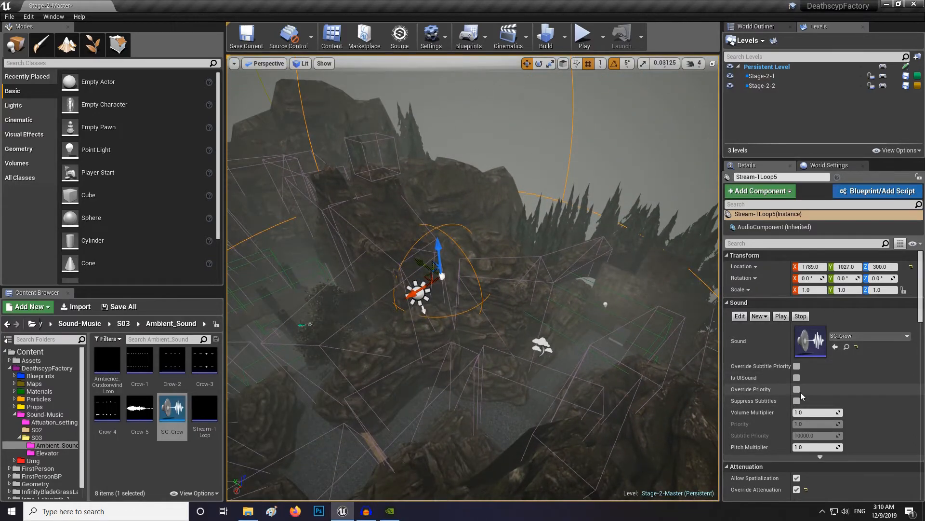
Set the selected crow sound's attenuation radius to 200 and falloff distance to 1200.
{"action": "scroll", "coordinate": [812, 386], "scroll_direction": "down", "scroll_amount": 5}
{"action": "scroll", "coordinate": [812, 386], "scroll_direction": "down", "scroll_amount": 3}
{"action": "left_click", "coordinate": [829, 397]}
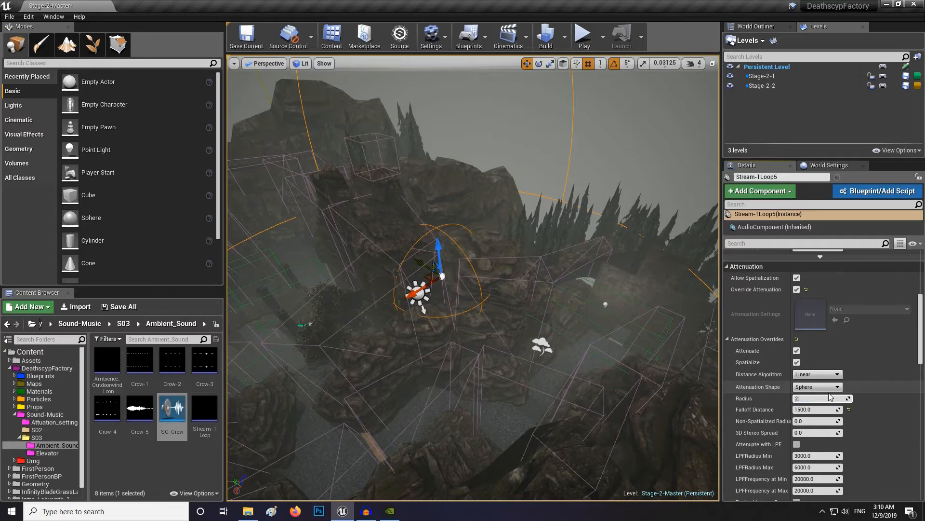
{"action": "type", "text": "200"}
{"action": "key", "text": "Return"}
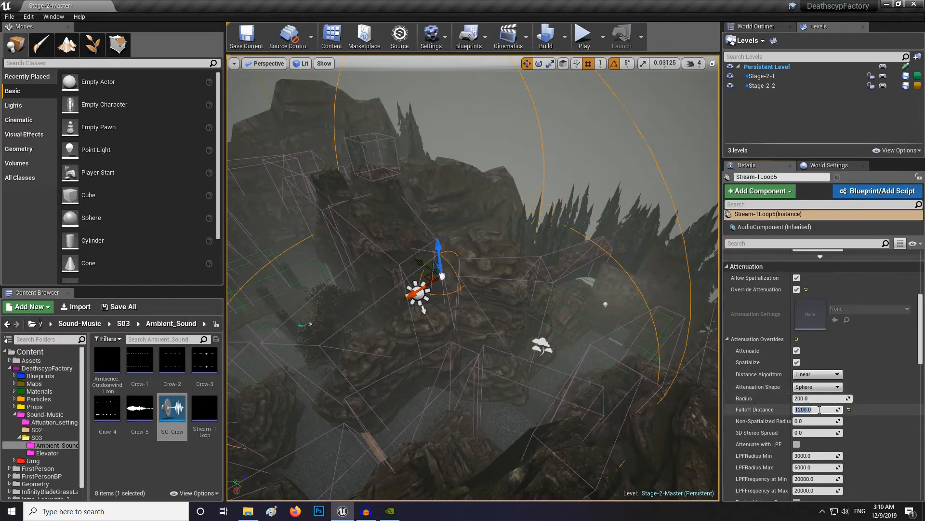
Duplicate the crow sound with the smaller attenuation range and position the copy elsewhere among the rocks.
{"action": "mouse_move", "coordinate": [399, 287]}
{"action": "right_mouse_down"}
{"action": "mouse_move", "coordinate": [454, 284]}
{"action": "mouse_move", "coordinate": [399, 287]}
{"action": "right_mouse_up"}
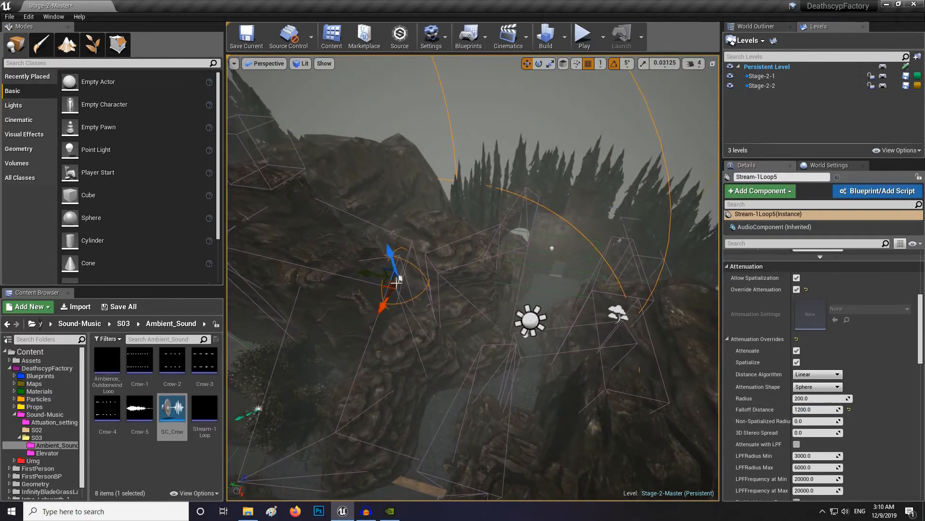
{"action": "left_click_drag", "start_coordinate": [374, 273], "coordinate": [702, 312], "text": "alt"}
{"action": "mouse_move", "coordinate": [623, 317]}
{"action": "right_mouse_down"}
{"action": "mouse_move", "coordinate": [708, 319]}
{"action": "mouse_move", "coordinate": [624, 317]}
{"action": "right_mouse_up"}
{"action": "left_click_drag", "start_coordinate": [613, 327], "coordinate": [617, 333]}
{"action": "right_click_drag", "start_coordinate": [617, 334], "coordinate": [617, 313]}
{"action": "left_click_drag", "start_coordinate": [492, 246], "coordinate": [468, 251]}
Set a radius of 200 and a falloff distance of 1200 on the Stream-1Loop2 crow sound, and save the level.
{"action": "right_click_drag", "start_coordinate": [468, 250], "coordinate": [570, 221]}
{"action": "left_click", "coordinate": [823, 398]}
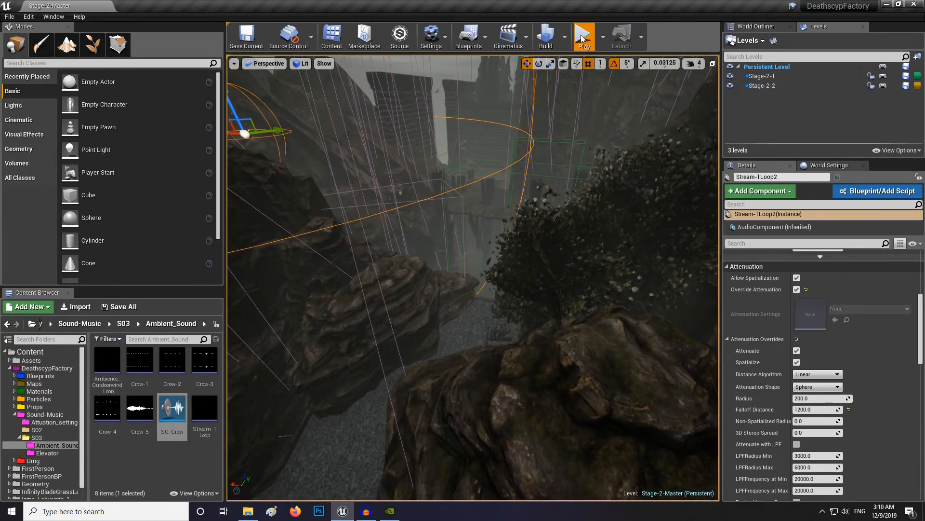
Play the level in full screen and run along the rocks and wooden bridges to test the ambient sounds, and end the play session.
{"action": "left_click", "coordinate": [583, 39]}
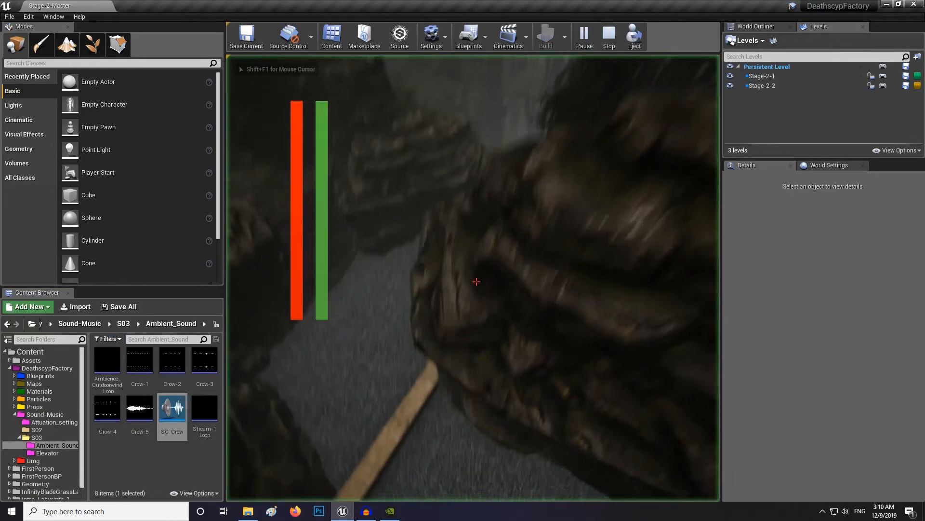
{"action": "key", "text": "F11"}
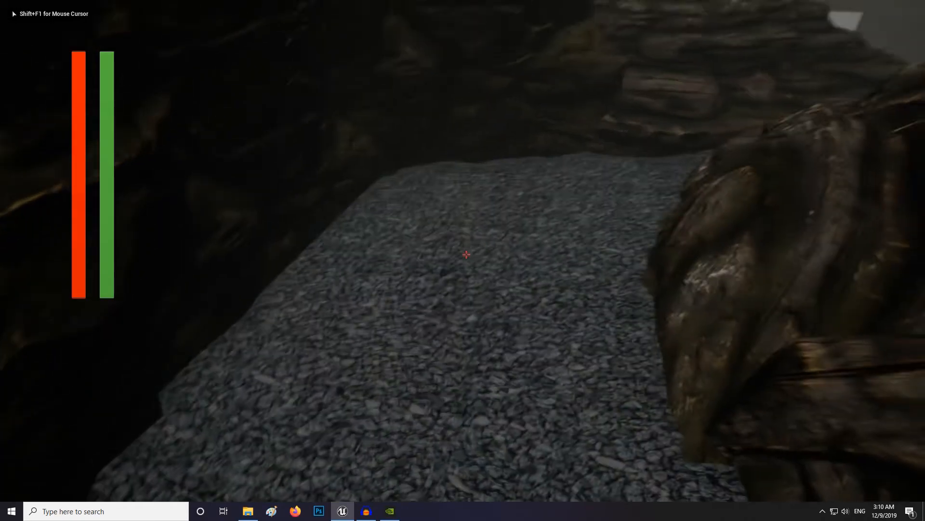
{"action": "key", "text": "shift+w"}
{"action": "key", "text": "shift+w"}
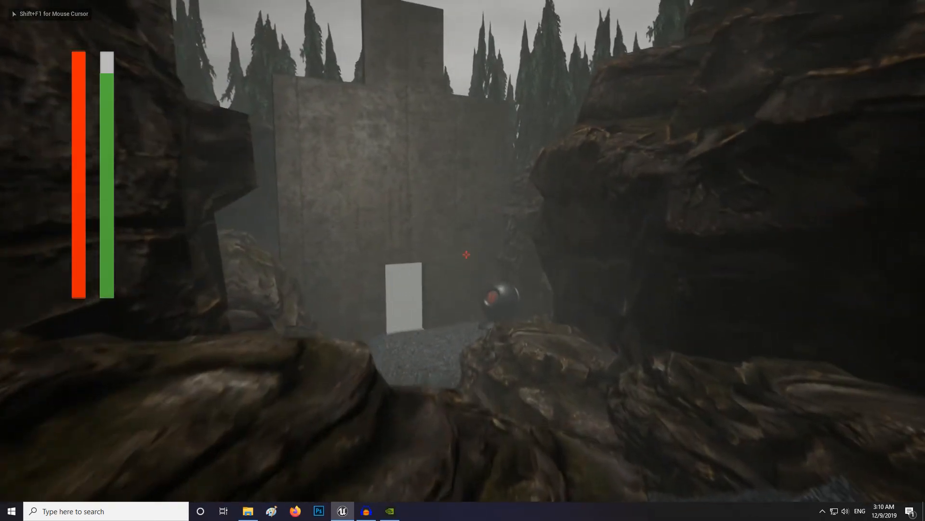
{"action": "key", "text": "shift+w"}
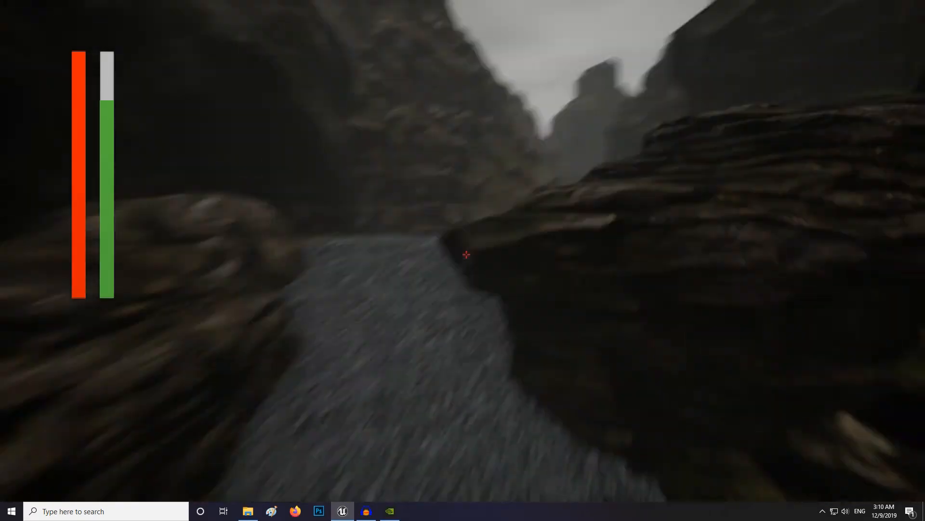
{"action": "key", "text": "shift+w"}
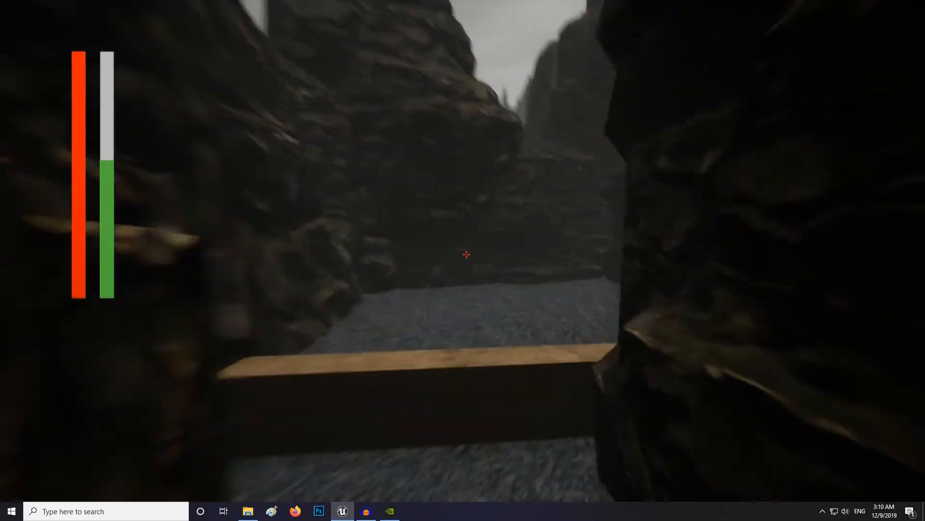
{"action": "key", "text": "shift+w"}
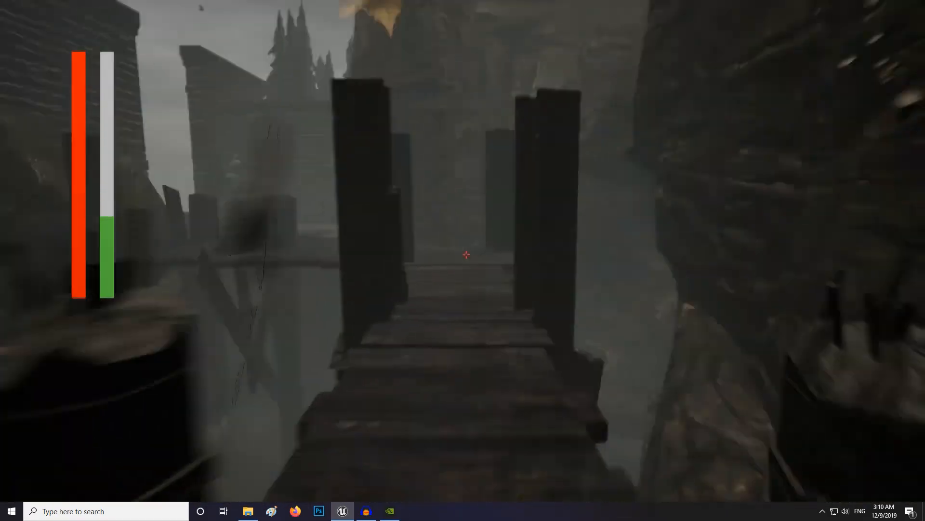
{"action": "key", "text": "shift+w"}
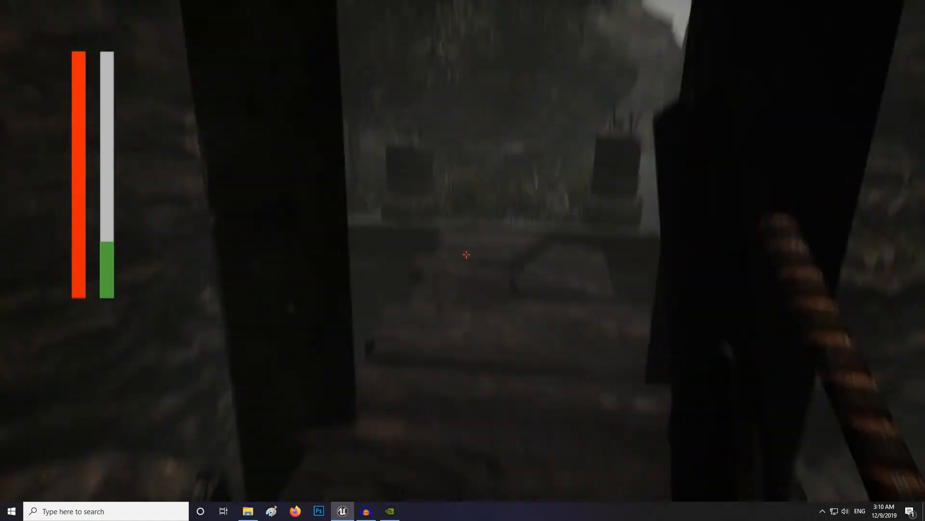
{"action": "key", "text": "shift+w"}
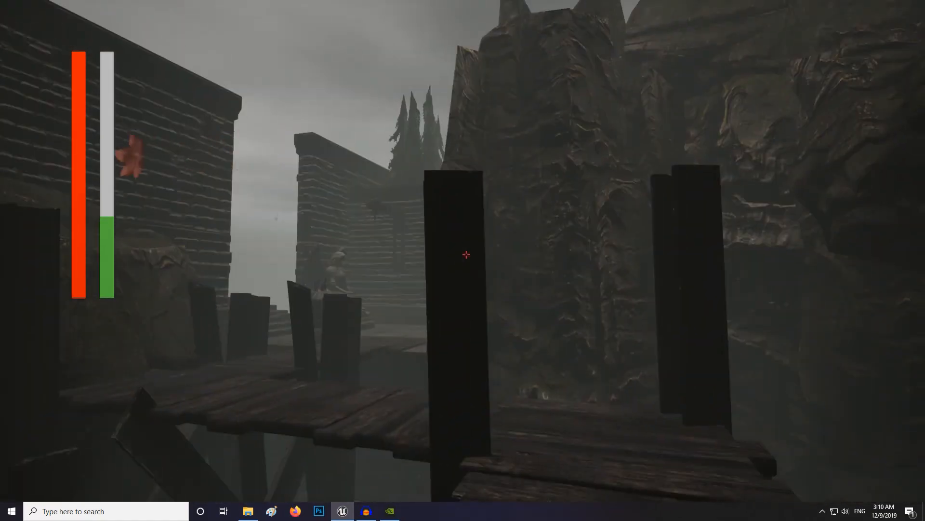
{"action": "key", "text": "shift+w"}
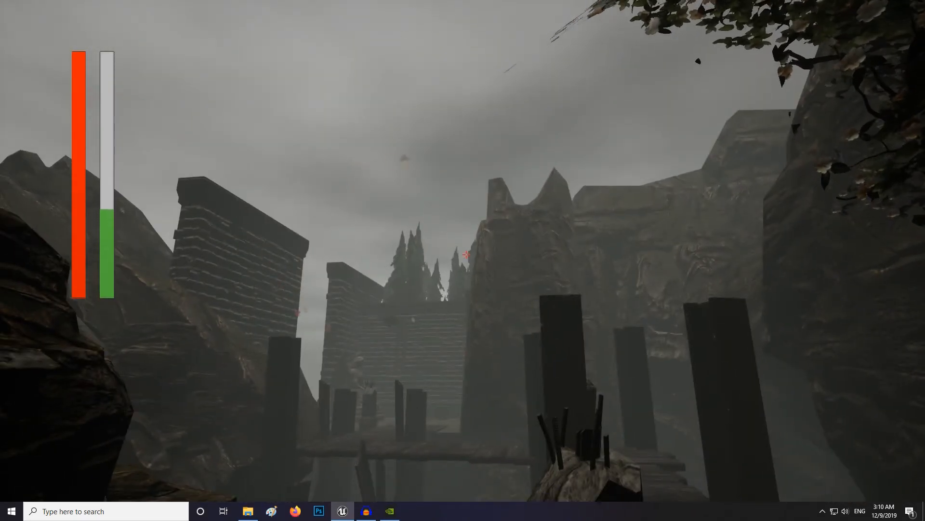
{"action": "key", "text": "Escape"}
Examine the crow sound on the rock ridge and its attenuation range over the surrounding cliffs.
{"action": "right_click_drag", "start_coordinate": [466, 366], "coordinate": [268, 436]}
{"action": "left_click", "coordinate": [468, 340]}
{"action": "key", "text": "w"}
{"action": "left_click", "coordinate": [107, 362]}
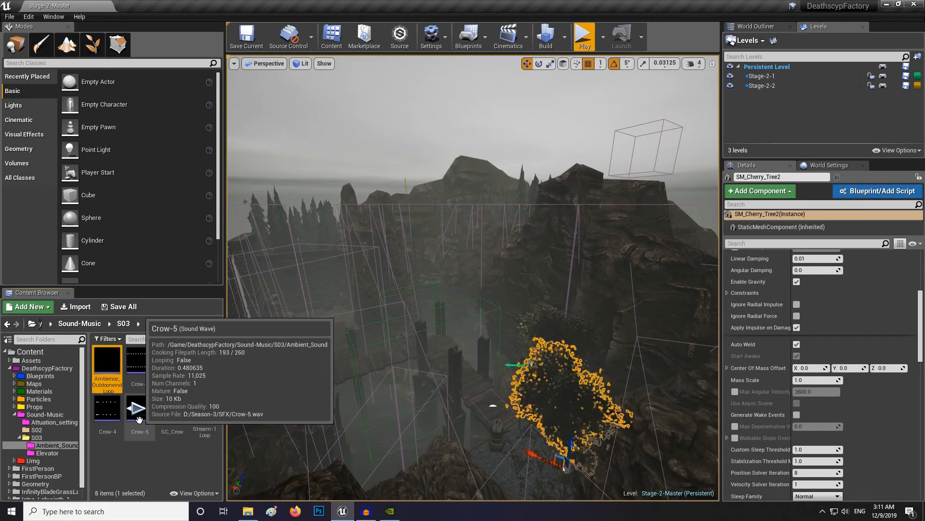
{"action": "right_click_drag", "start_coordinate": [409, 308], "coordinate": [303, 308]}
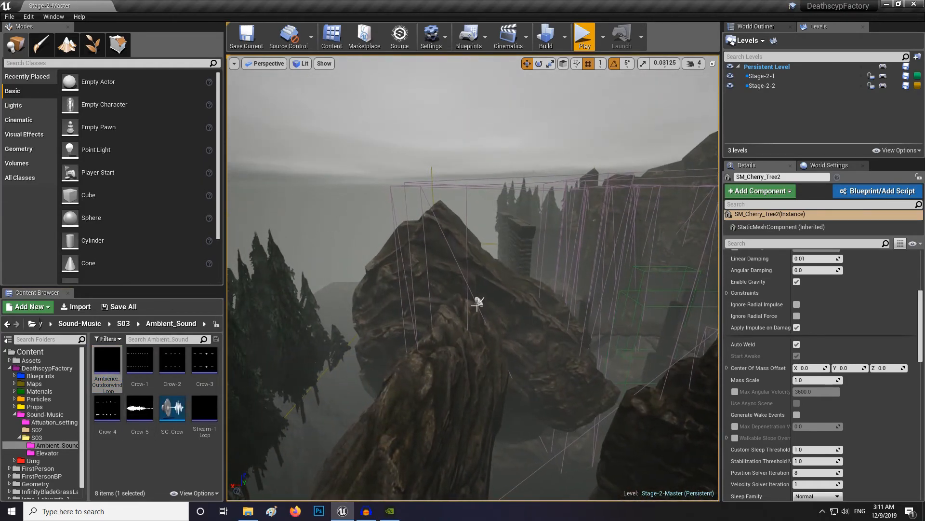
{"action": "left_click", "coordinate": [478, 304]}
{"action": "key", "text": "w"}
{"action": "right_click_drag", "start_coordinate": [410, 289], "coordinate": [496, 299]}
{"action": "right_click_drag", "start_coordinate": [424, 249], "coordinate": [515, 245]}
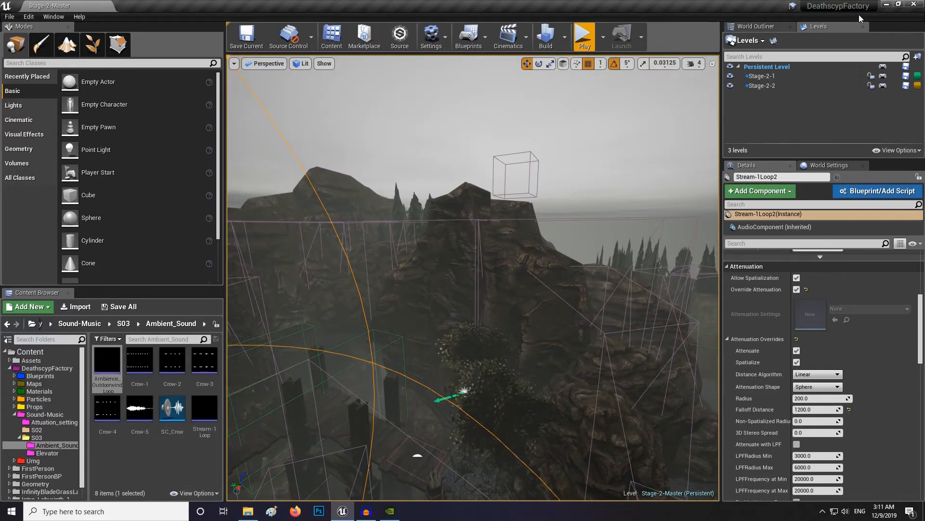
Open the persistent level's blueprint and place it as a smaller floating window that leaves the content browser accessible.
{"action": "left_click", "coordinate": [883, 67]}
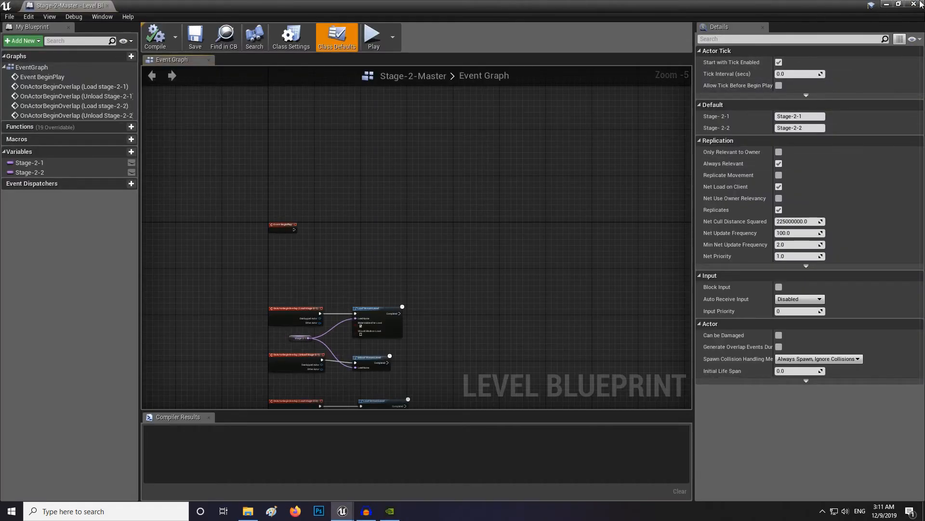
{"action": "left_click", "coordinate": [899, 5]}
{"action": "left_click_drag", "start_coordinate": [589, 30], "coordinate": [633, 91]}
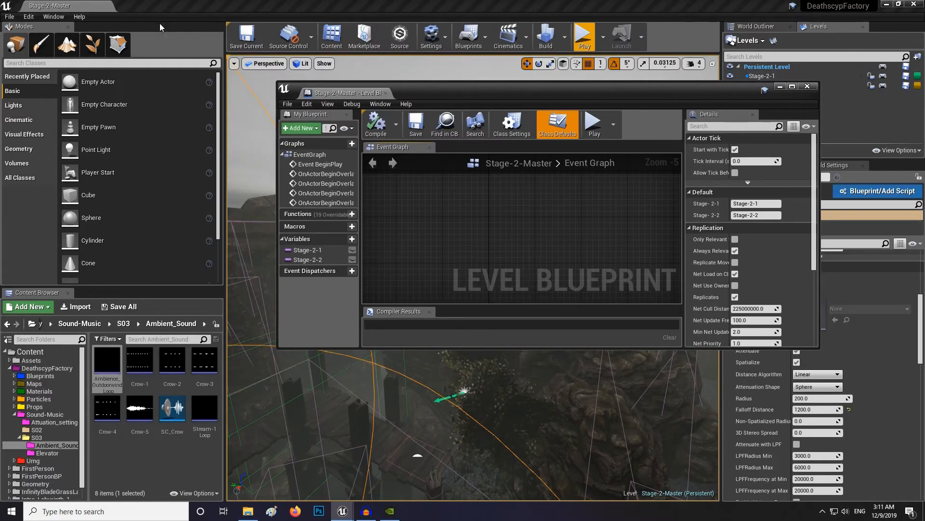
{"action": "left_click", "coordinate": [53, 17]}
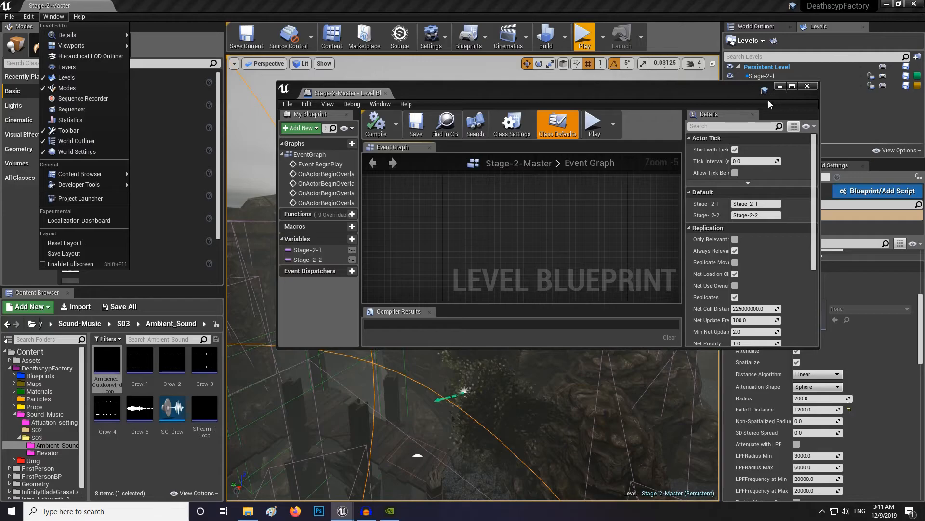
{"action": "left_click", "coordinate": [561, 288]}
Add an audio component node for Ambience_Outdoorwind_Loop next to Event BeginPlay and maximize the level blueprint window.
{"action": "scroll", "coordinate": [420, 230], "scroll_direction": "up", "scroll_amount": 7}
{"action": "left_click_drag", "start_coordinate": [107, 362], "coordinate": [536, 230]}
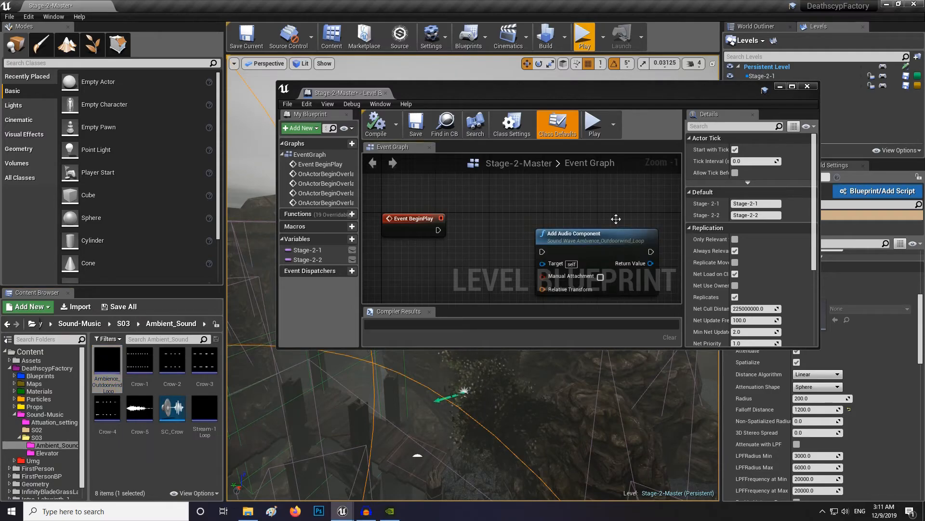
{"action": "left_click", "coordinate": [792, 87]}
{"action": "left_click", "coordinate": [364, 137]}
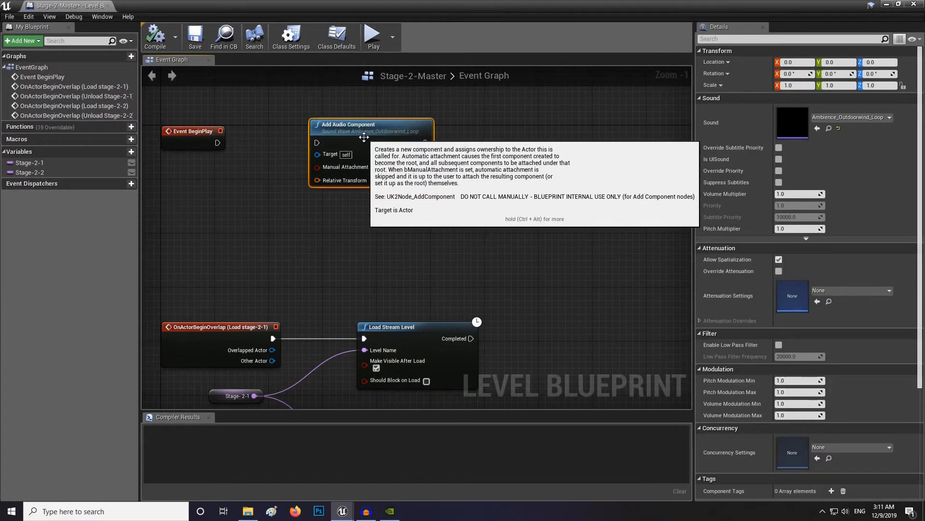
{"action": "left_click", "coordinate": [899, 4]}
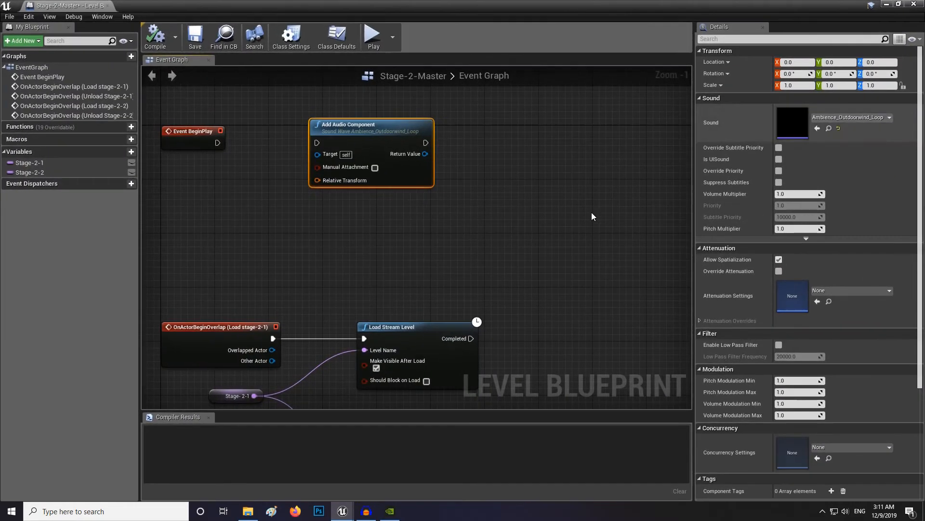
{"action": "left_click", "coordinate": [792, 86]}
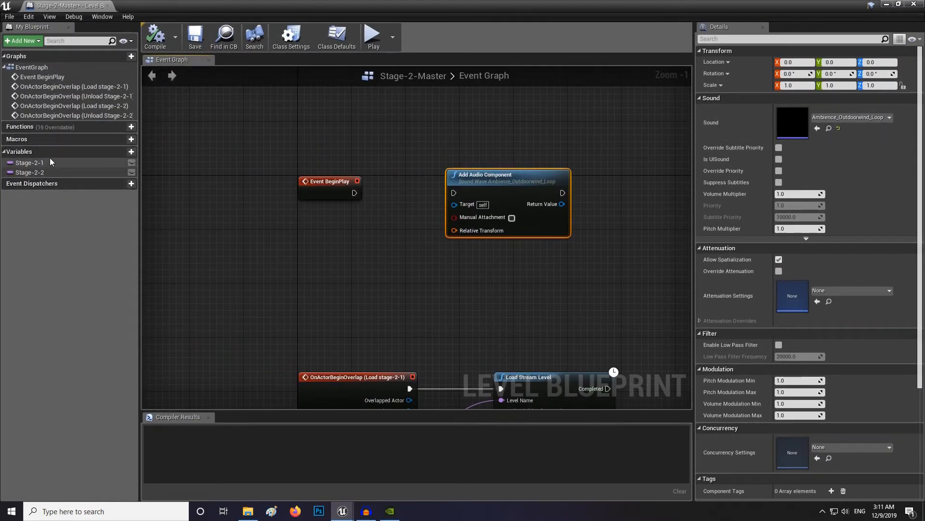
Connect Event BeginPlay to the Add Audio Component node and disable the component's Auto Activate option.
{"action": "left_click_drag", "start_coordinate": [454, 193], "coordinate": [456, 195]}
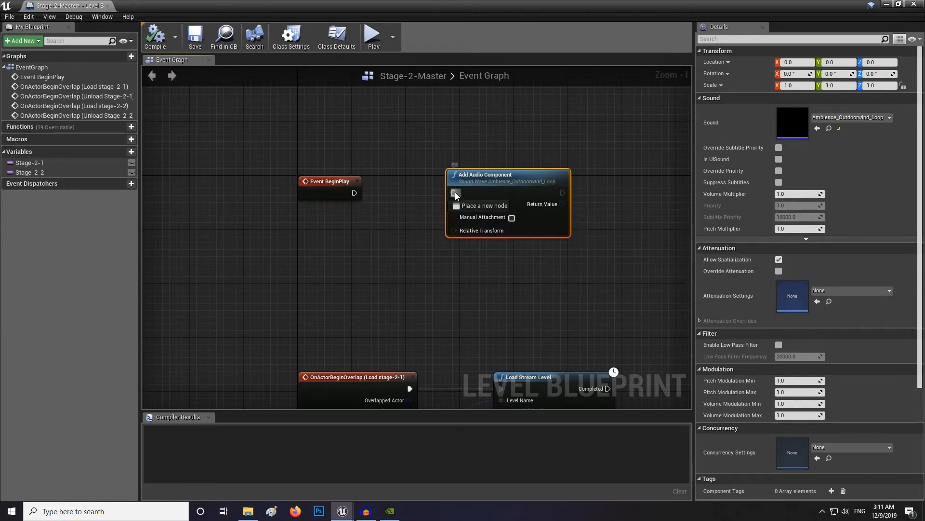
{"action": "mouse_move", "coordinate": [534, 180]}
{"action": "left_mouse_down"}
{"action": "mouse_move", "coordinate": [513, 186]}
{"action": "mouse_move", "coordinate": [521, 180]}
{"action": "left_mouse_up"}
{"action": "scroll", "coordinate": [849, 291], "scroll_direction": "down", "scroll_amount": 2}
{"action": "scroll", "coordinate": [849, 290], "scroll_direction": "down", "scroll_amount": 3}
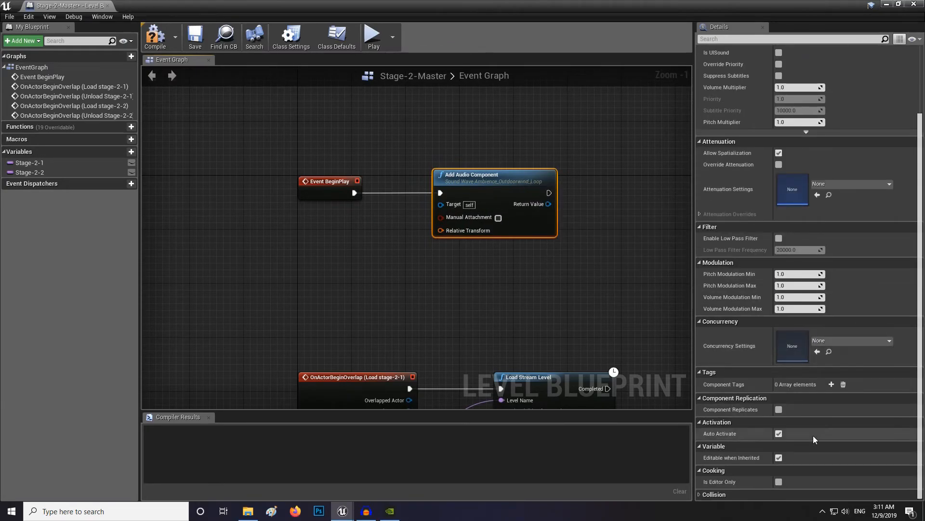
{"action": "left_click", "coordinate": [778, 434]}
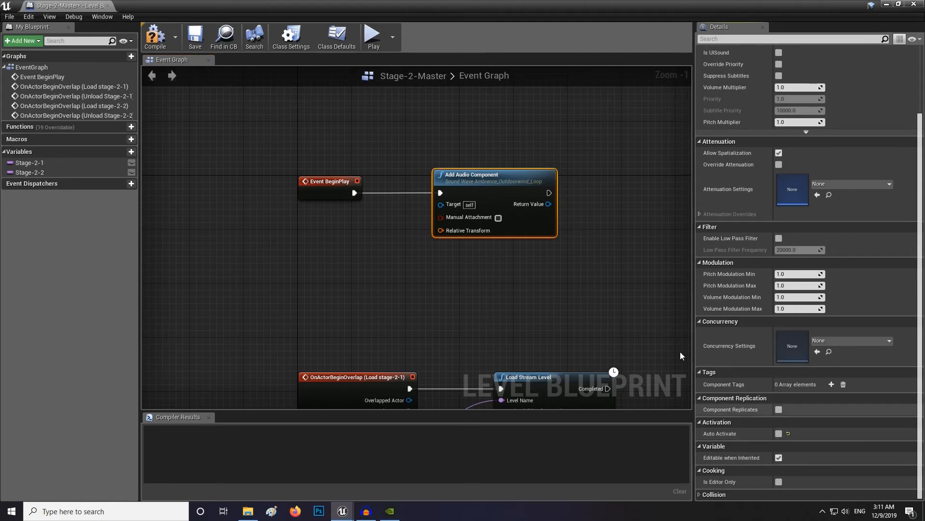
Compile and save the level blueprint, keeping its window maximized.
{"action": "left_click", "coordinate": [155, 36]}
{"action": "left_click", "coordinate": [195, 37]}
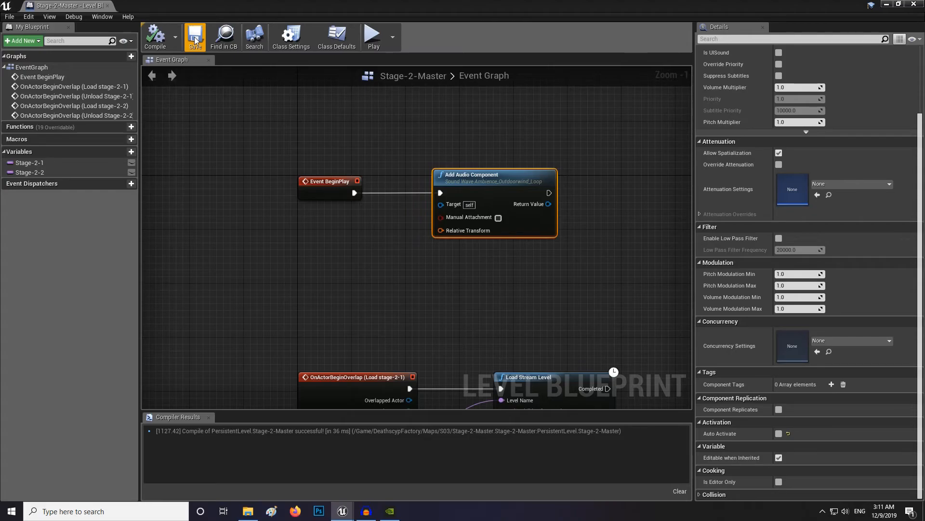
{"action": "left_click", "coordinate": [900, 5]}
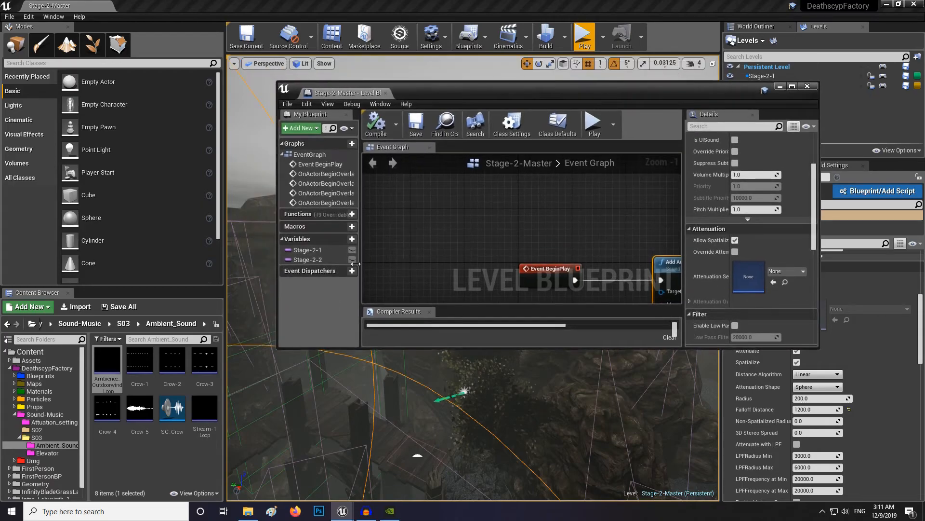
{"action": "left_click", "coordinate": [791, 87]}
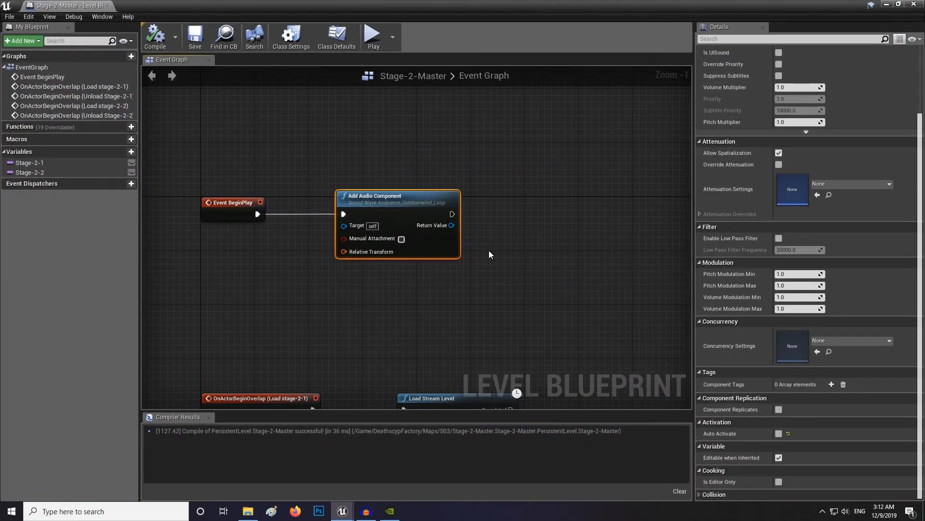
Promote the Add Audio Component node's return value to a variable named "BG sfx", and compile and save the blueprint.
{"action": "right_click", "coordinate": [448, 226]}
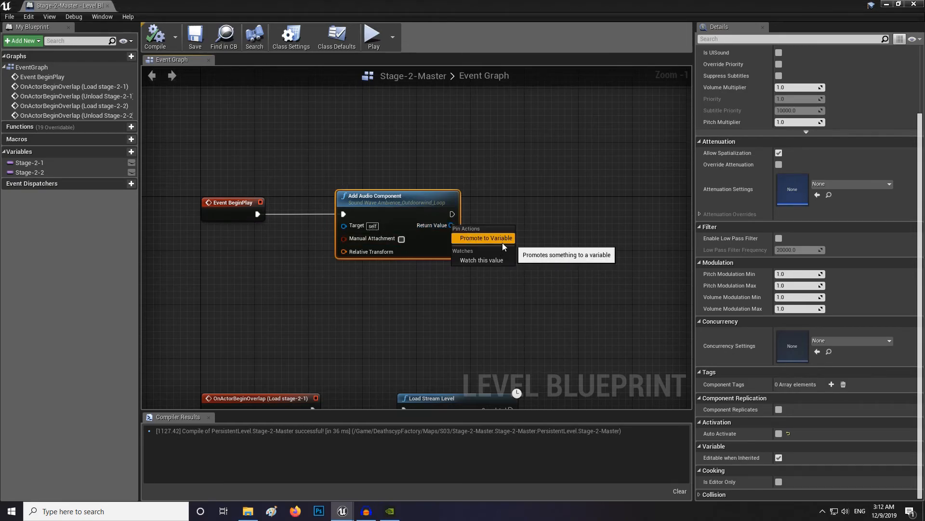
{"action": "left_click", "coordinate": [431, 240]}
{"action": "right_click", "coordinate": [439, 225]}
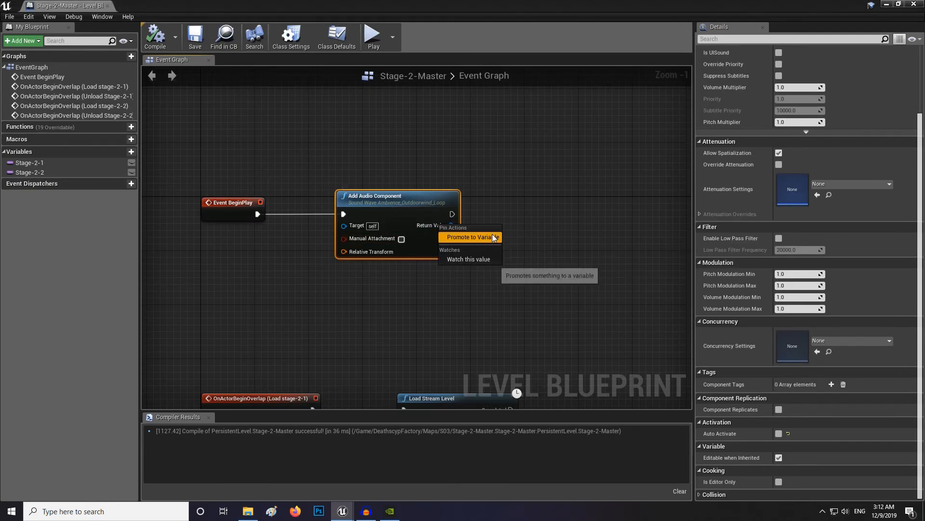
{"action": "left_click", "coordinate": [494, 237]}
{"action": "type", "text": "BG sfx"}
{"action": "key", "text": "Return"}
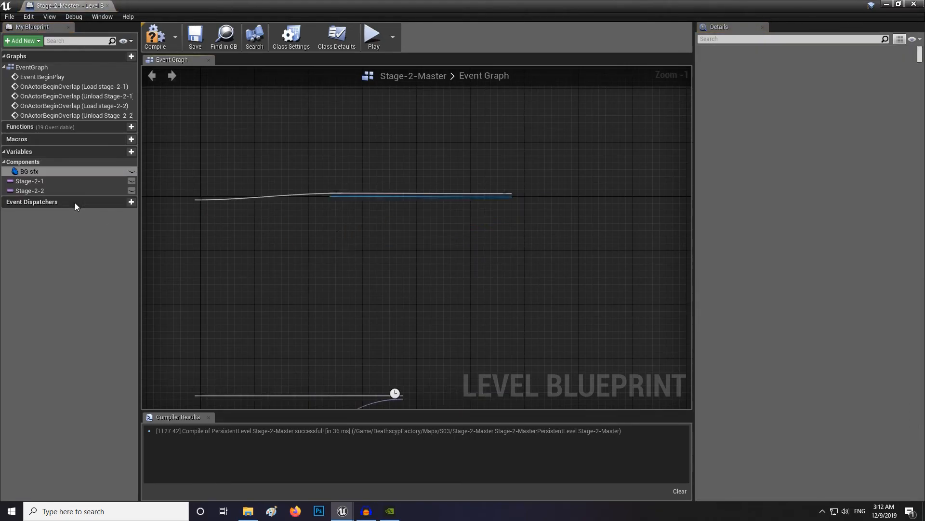
{"action": "left_click", "coordinate": [164, 42]}
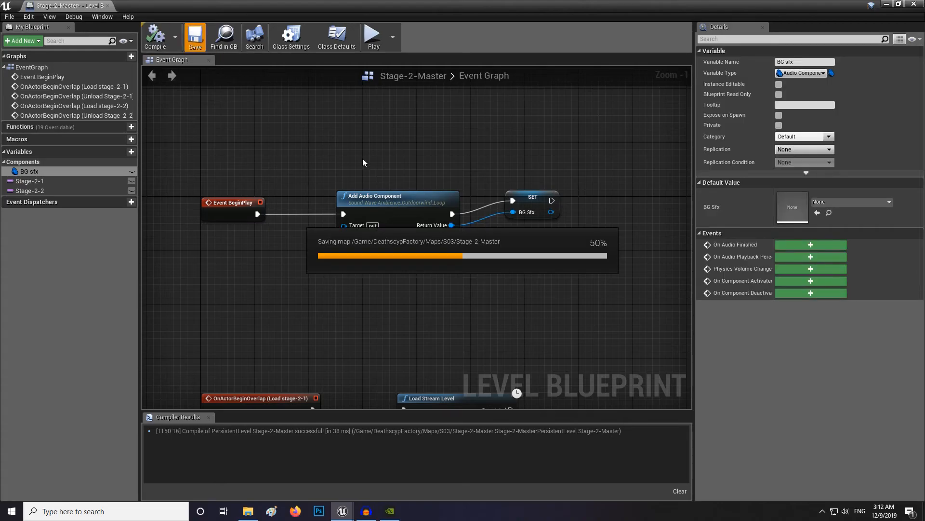
Add a Fade In node after the SET node, with BG Sfx as its target, and align it with the chain.
{"action": "right_click_drag", "start_coordinate": [546, 207], "coordinate": [469, 209]}
{"action": "left_click_drag", "start_coordinate": [465, 204], "coordinate": [548, 226]}
{"action": "type", "text": "fade"}
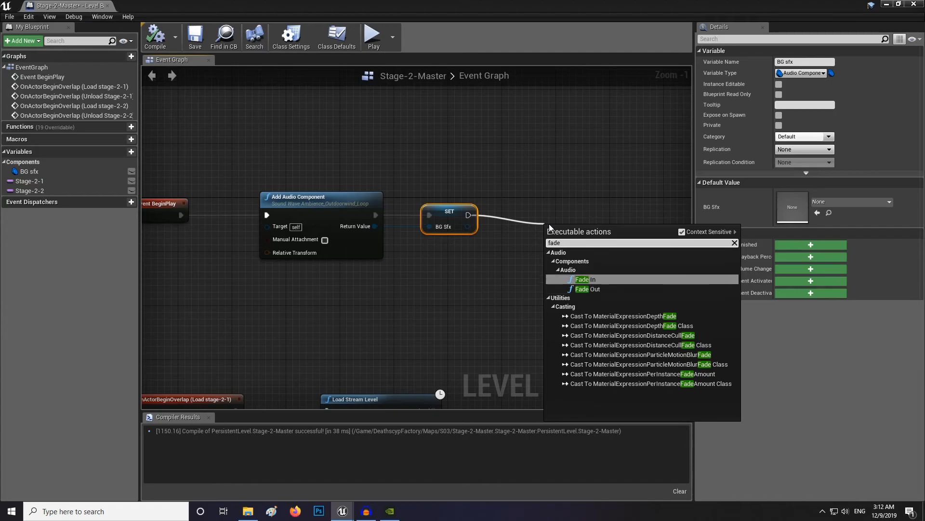
{"action": "key", "text": "Return"}
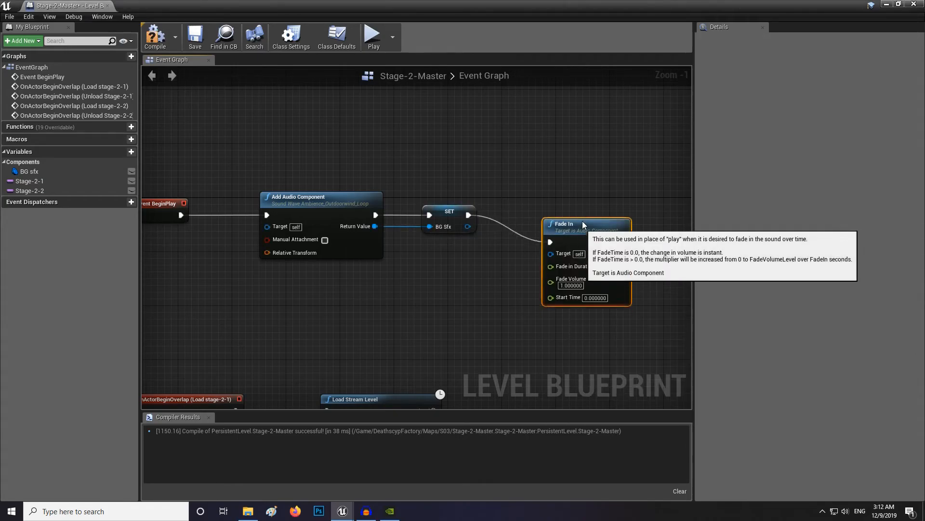
{"action": "left_click_drag", "start_coordinate": [550, 230], "coordinate": [551, 227]}
{"action": "right_click_drag", "start_coordinate": [550, 227], "coordinate": [475, 248]}
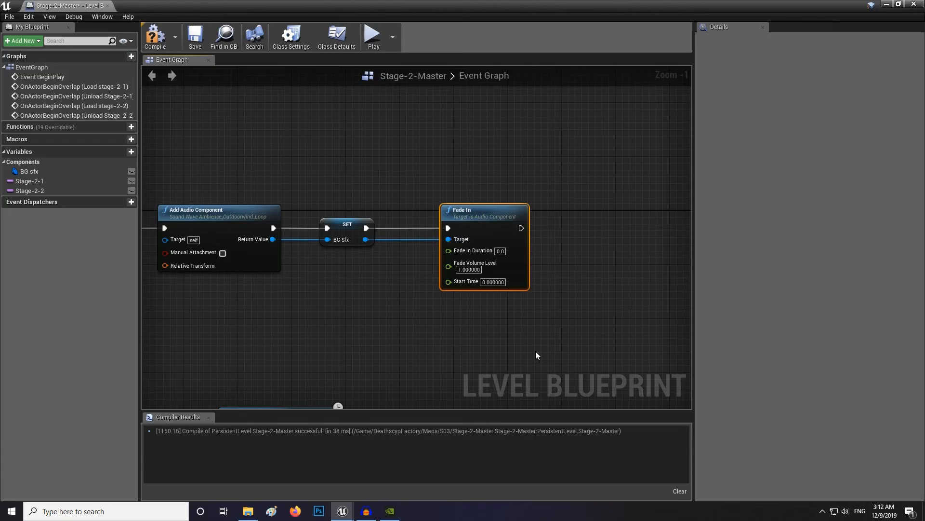
Set the Fade In node's Fade in Duration to 5 and save the level blueprint.
{"action": "left_click", "coordinate": [501, 251]}
{"action": "left_click", "coordinate": [193, 38]}
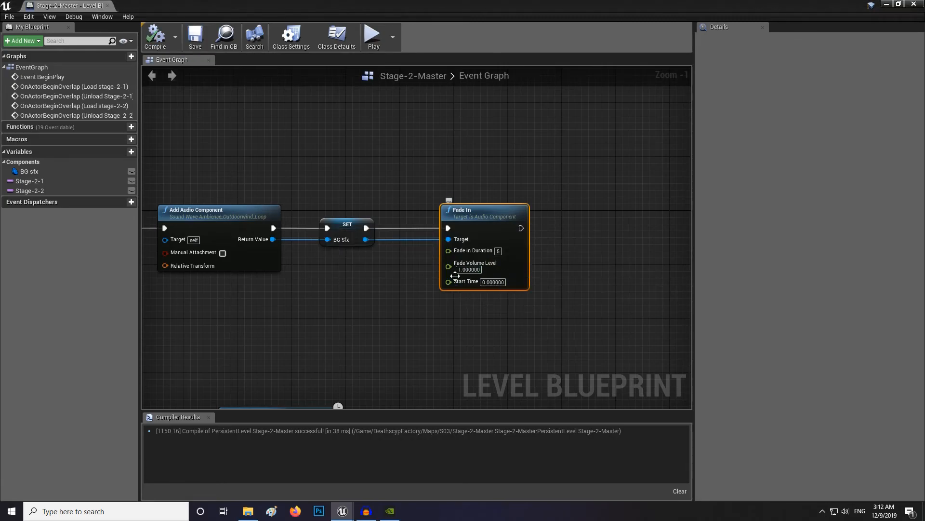
{"action": "right_click_drag", "start_coordinate": [341, 284], "coordinate": [468, 288]}
{"action": "left_click", "coordinate": [361, 221]}
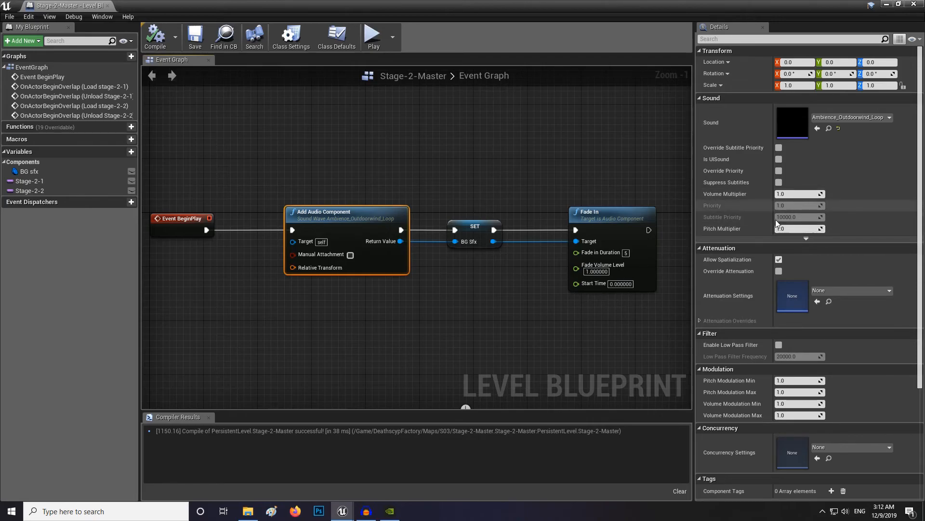
{"action": "right_click_drag", "start_coordinate": [559, 291], "coordinate": [434, 268]}
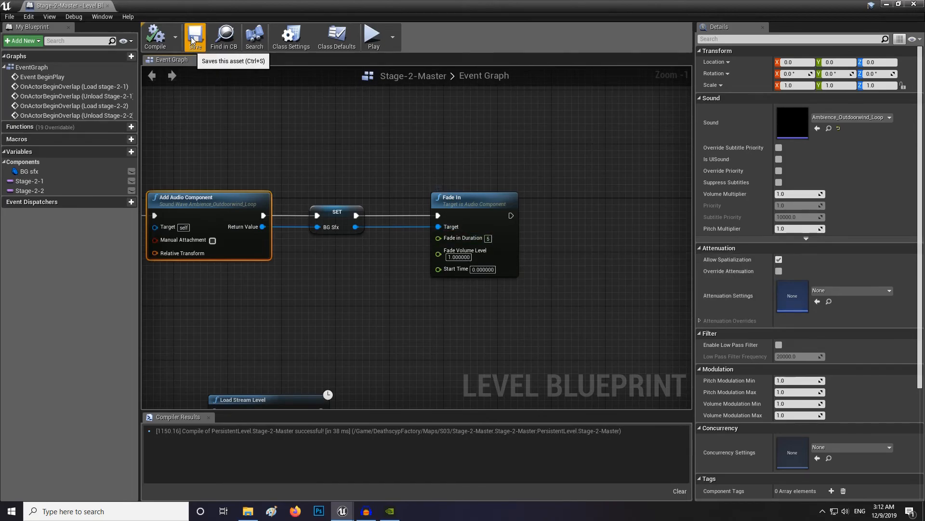
Return to the level viewport and start a full-screen play session on the gravel canyon path.
{"action": "left_click", "coordinate": [886, 4]}
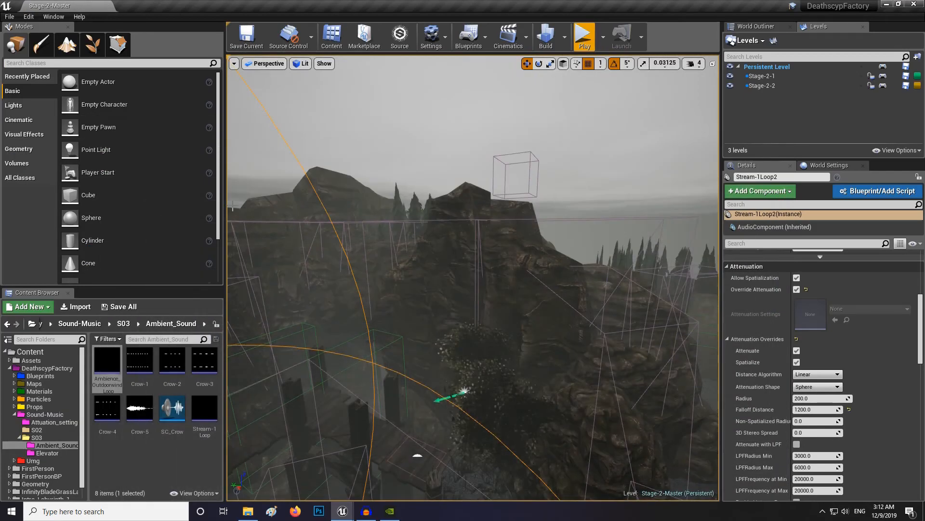
{"action": "key", "text": "f"}
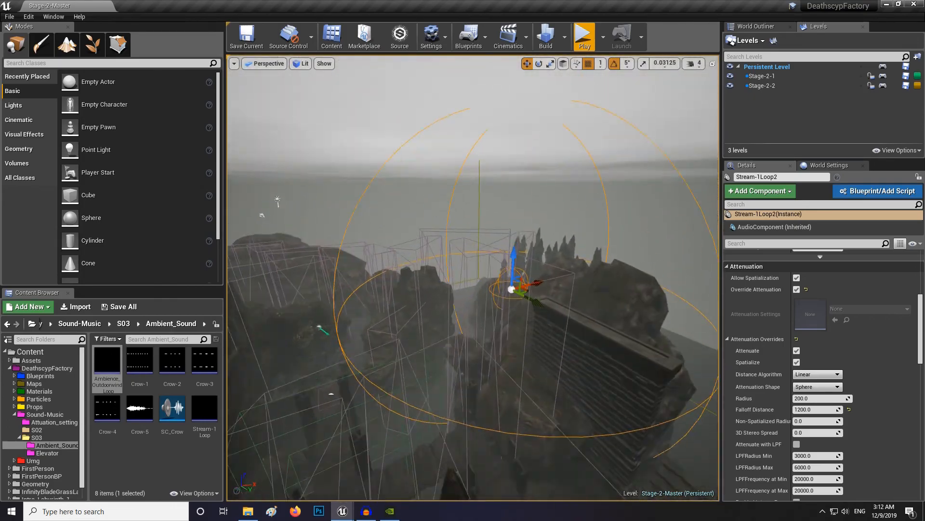
{"action": "right_click_drag", "start_coordinate": [472, 277], "coordinate": [479, 356]}
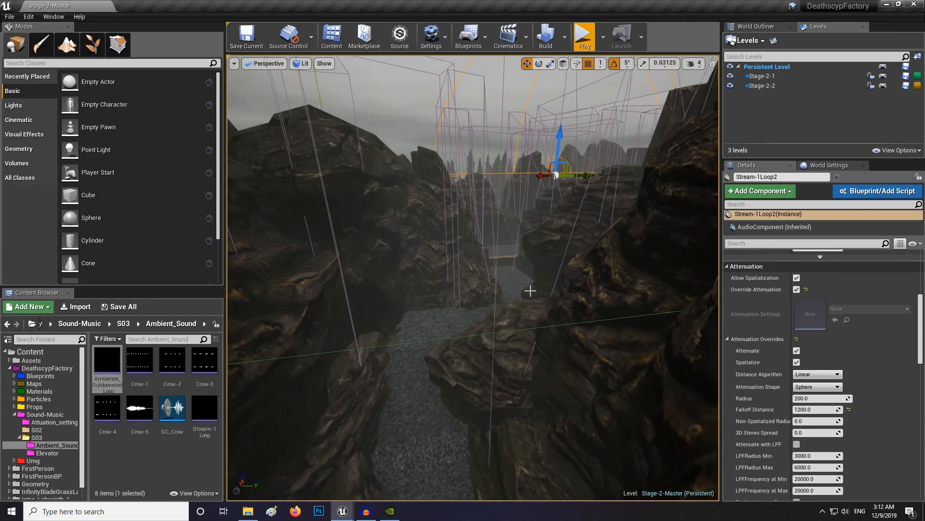
{"action": "key", "text": "alt+p"}
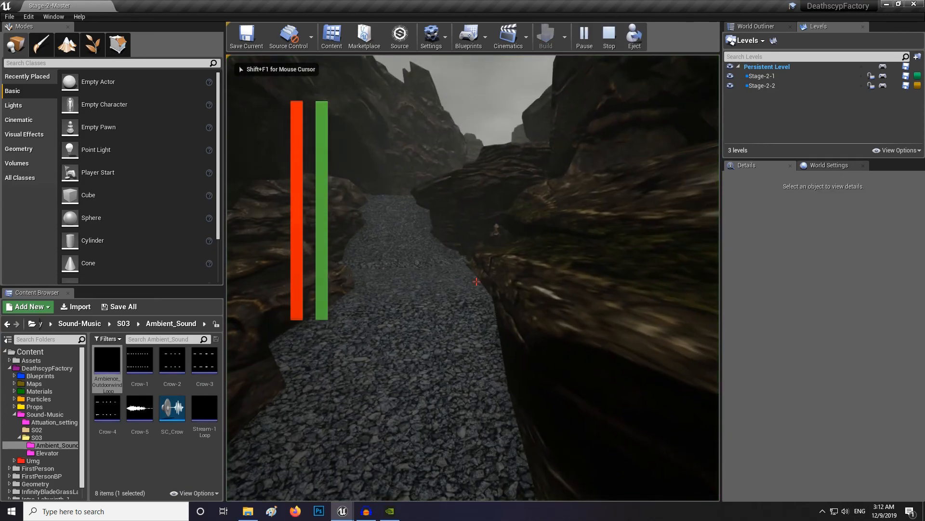
{"action": "key", "text": "F11"}
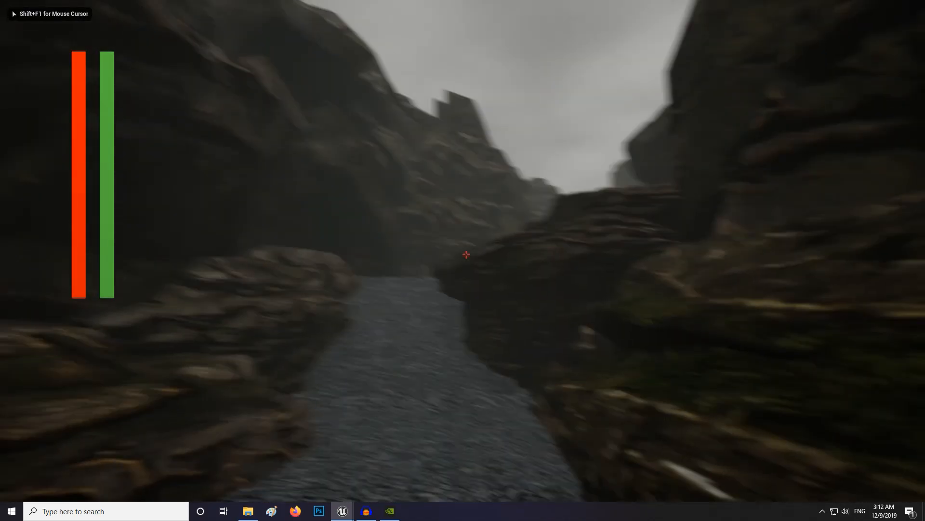
Run through the canyon and across the wooden bridges to check the wind, crow and stream sounds in play.
{"action": "key", "text": "shift+w"}
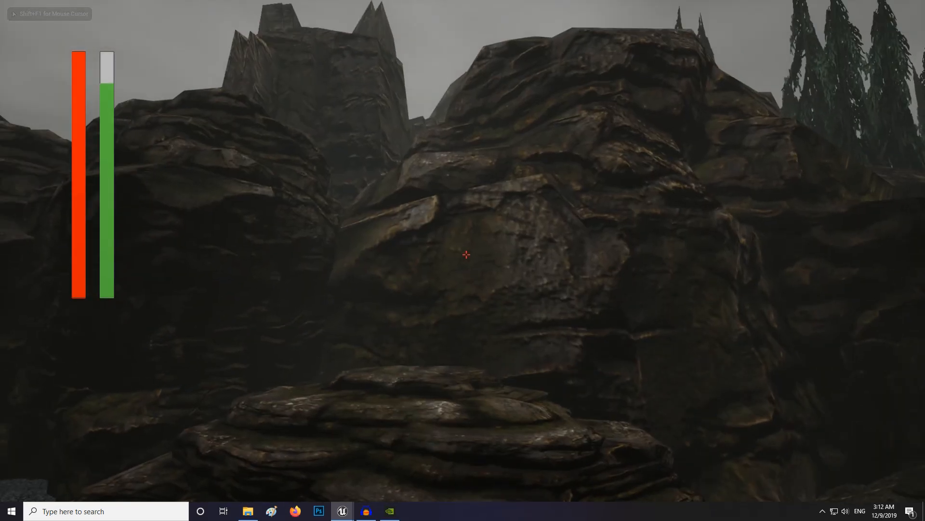
{"action": "key", "text": "shift+w"}
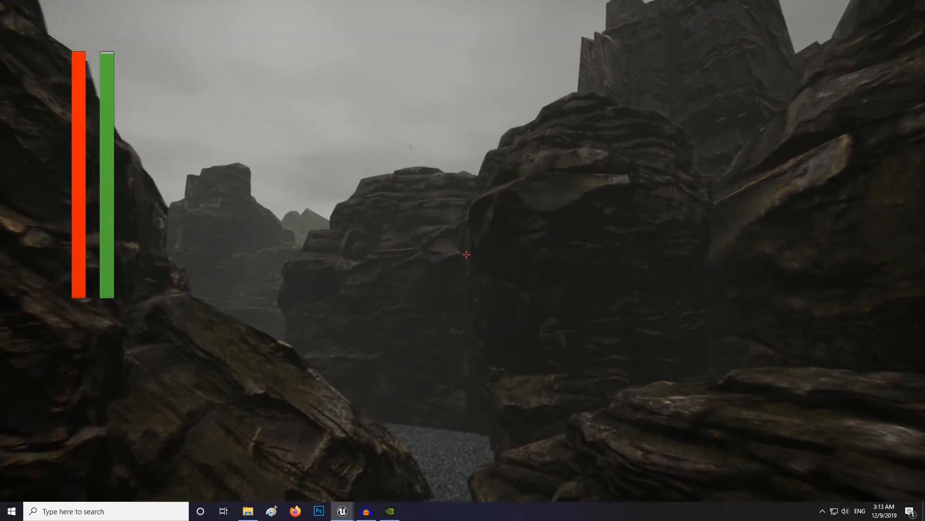
{"action": "key", "text": "shift+w"}
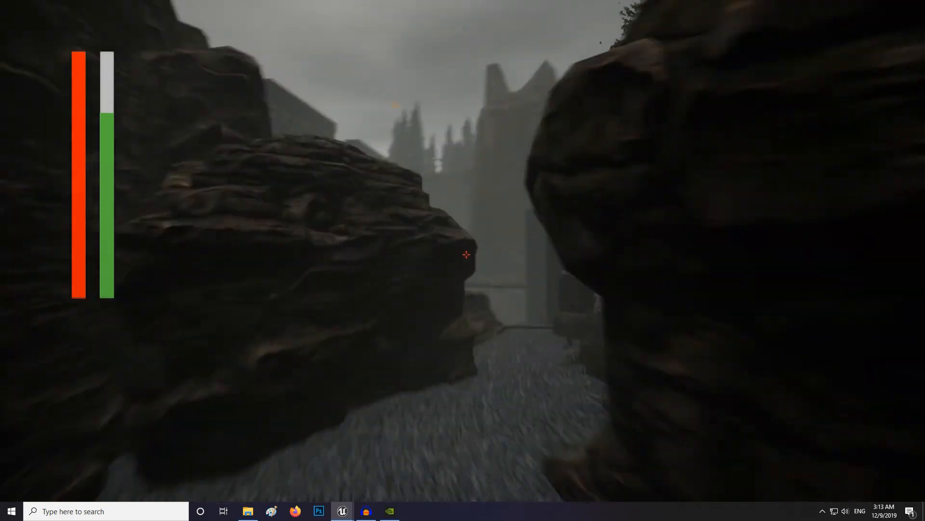
{"action": "key", "text": "shift+w"}
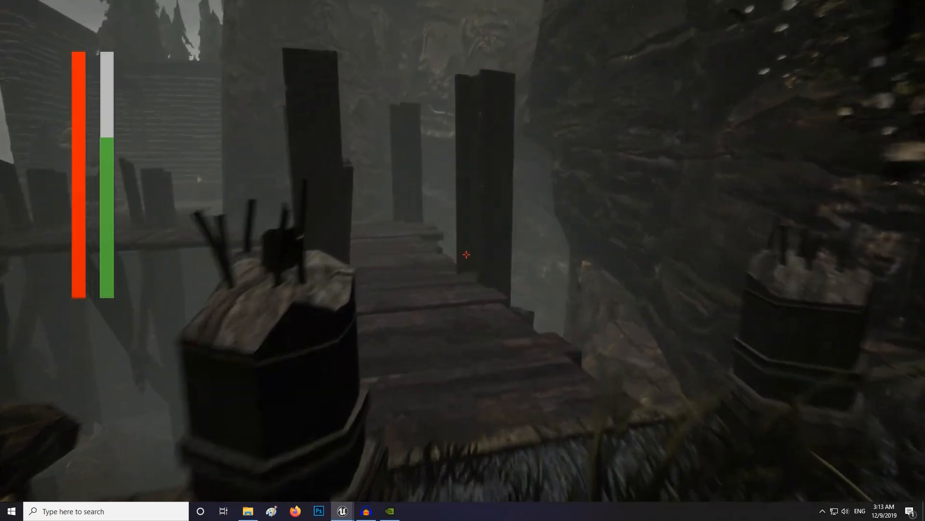
{"action": "key", "text": "shift+w"}
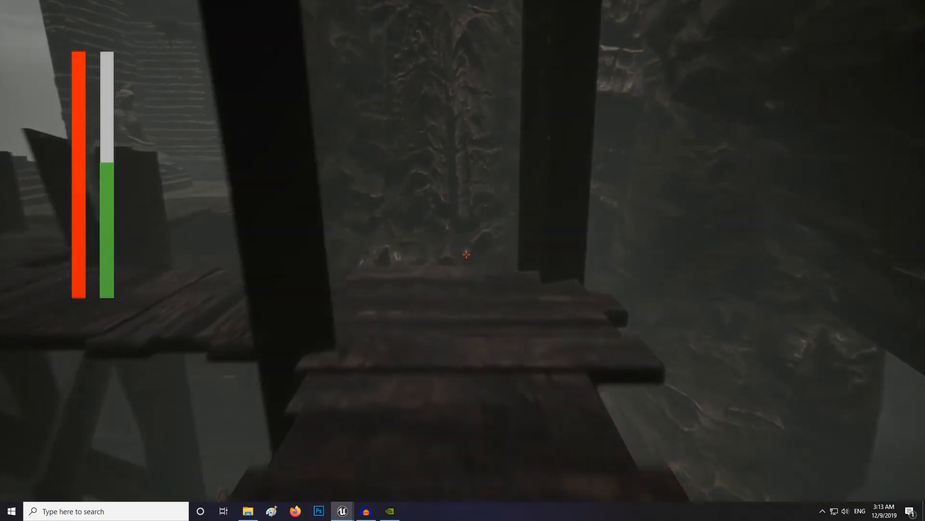
{"action": "key", "text": "shift+w"}
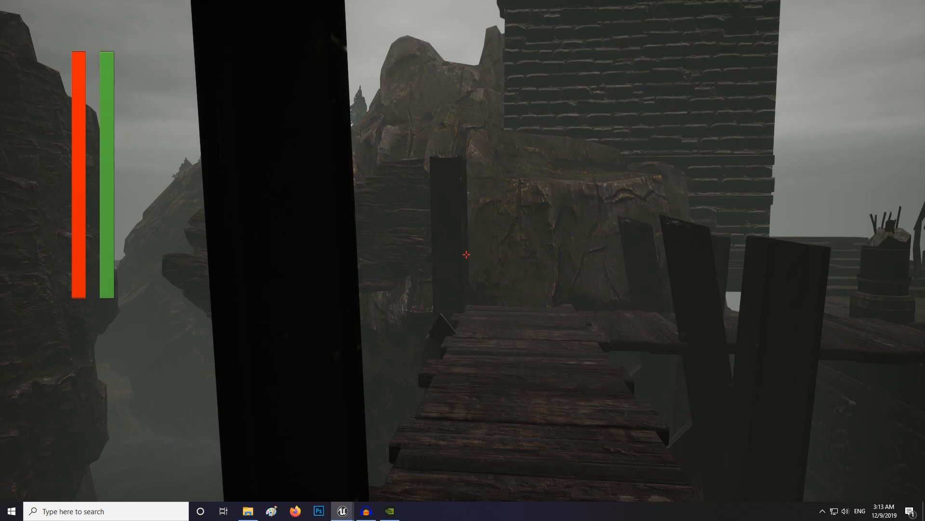
{"action": "key", "text": "shift+w"}
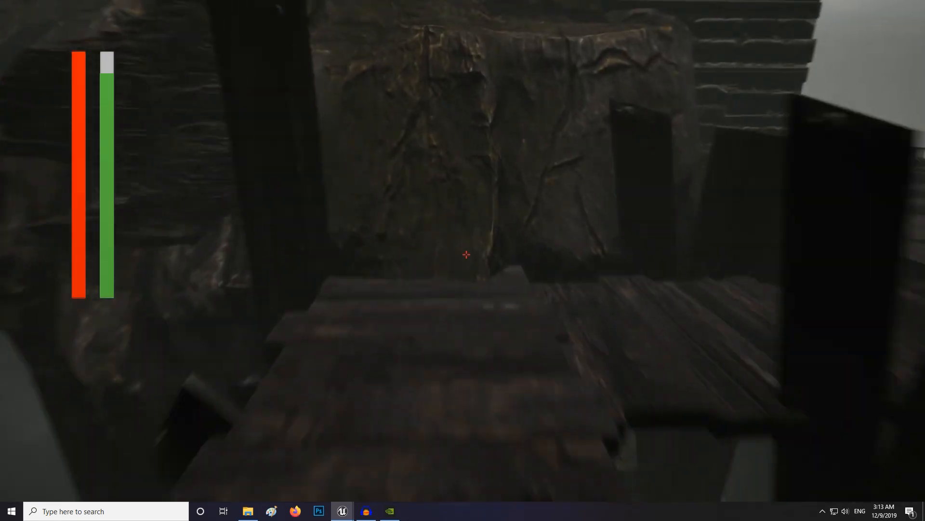
{"action": "key", "text": "shift+w"}
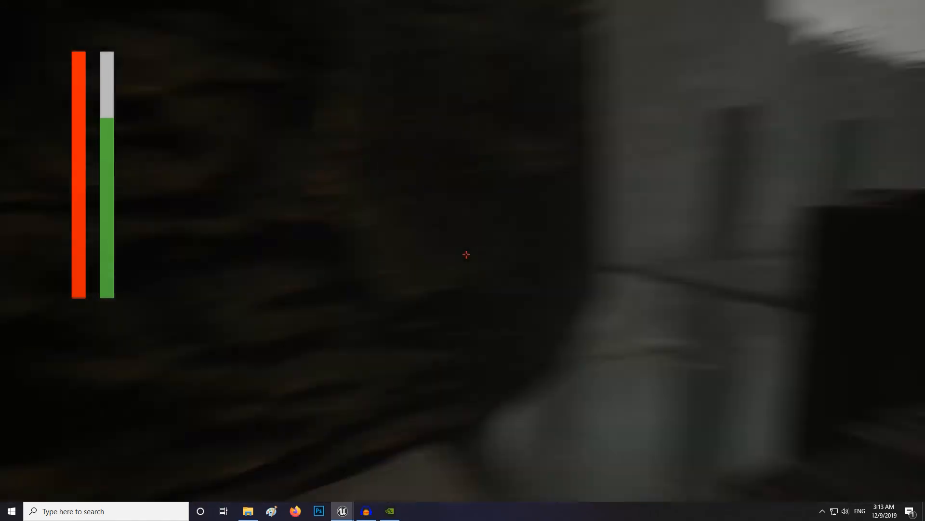
{"action": "key", "text": "shift+w"}
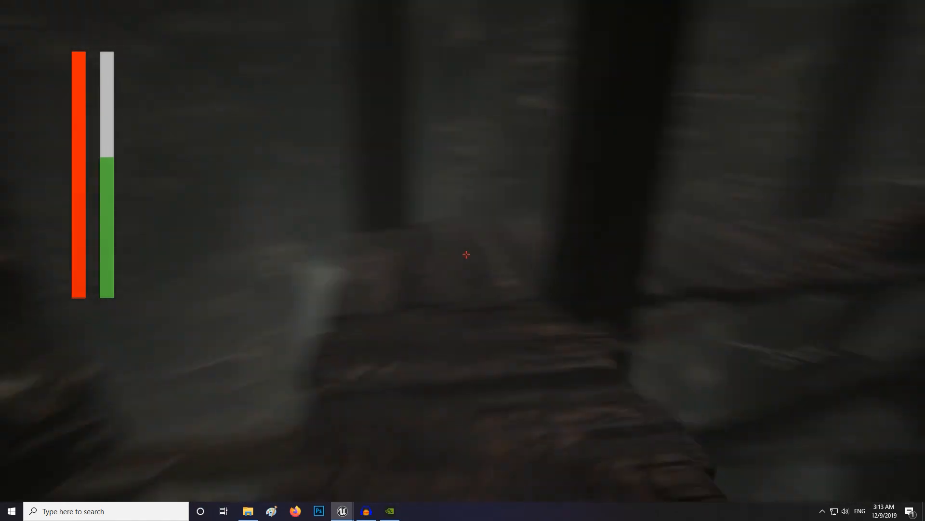
{"action": "key", "text": "shift+w"}
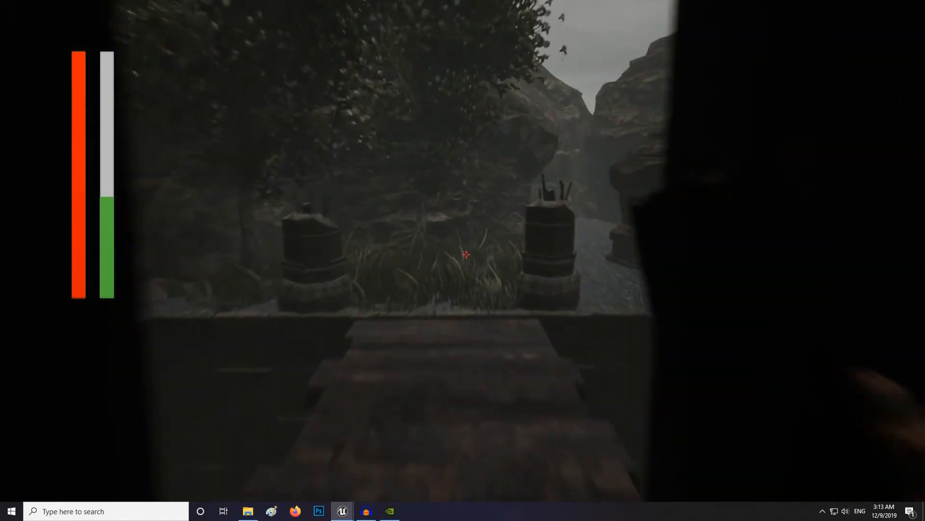
{"action": "key", "text": "shift+w"}
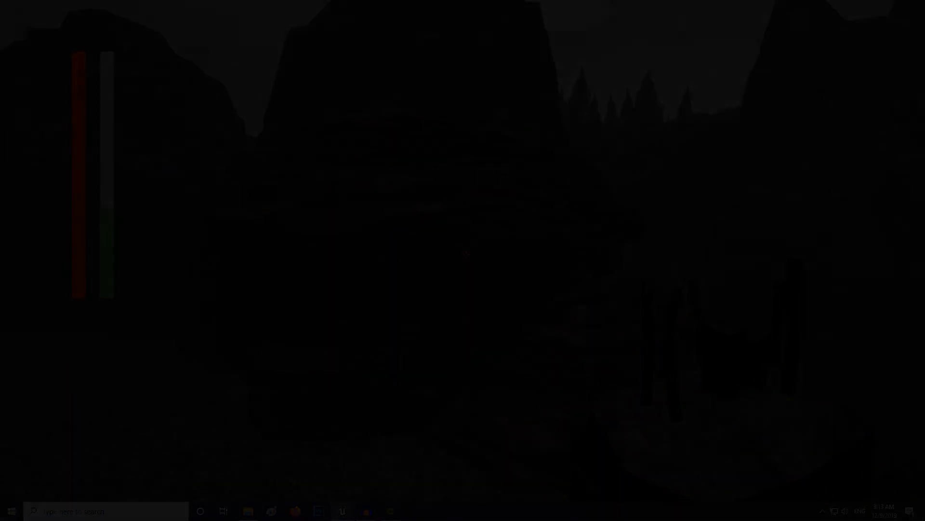